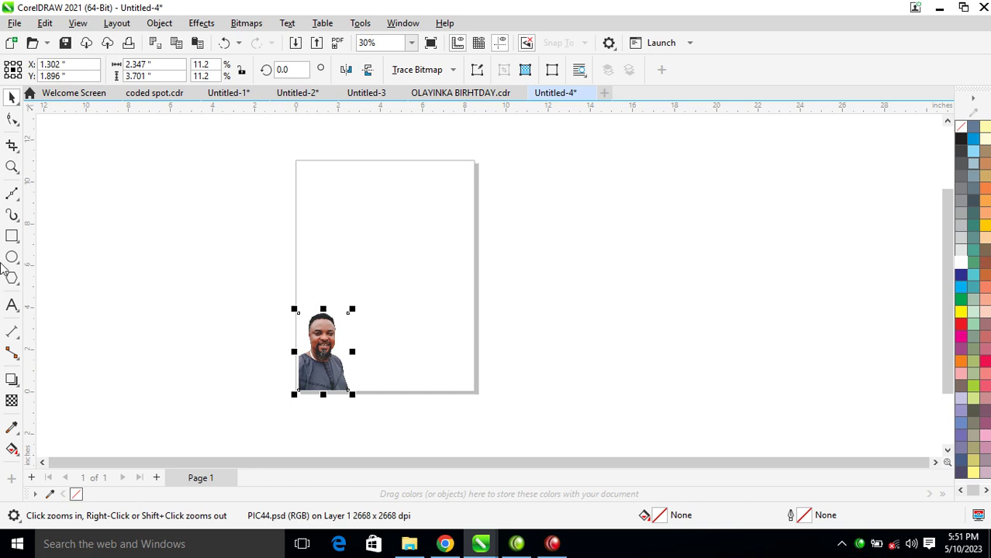
Set the document's page size to A4
left_click(71, 224)
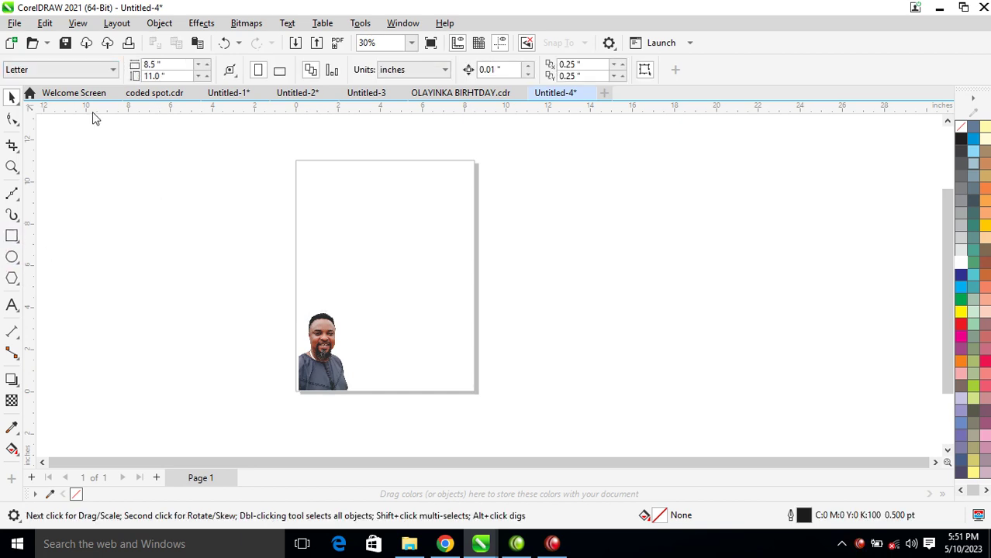
left_click(93, 69)
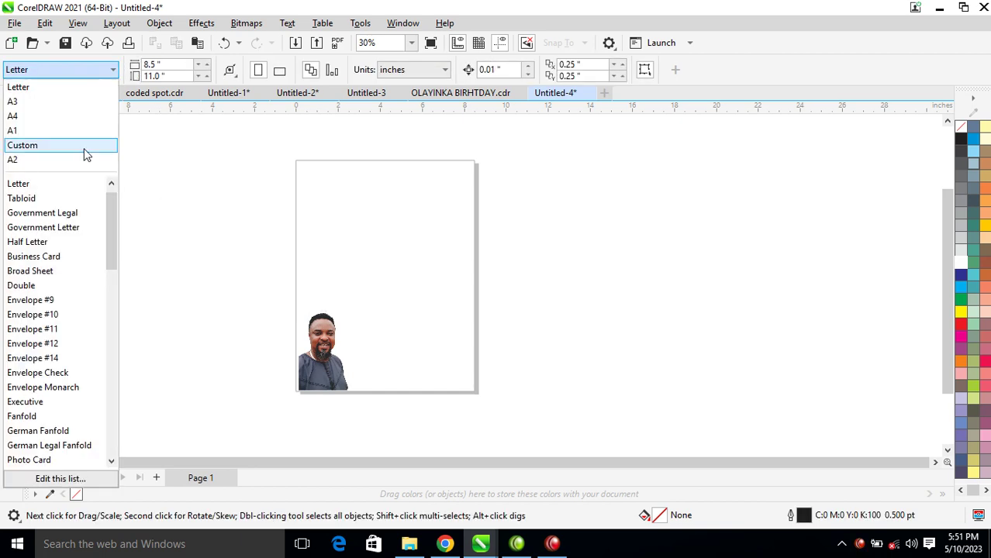
left_click(19, 116)
Draw a full-width rectangle about 209 × 154 mm on the page's lower half and reduce its height to about 143.5 mm
key("F6")
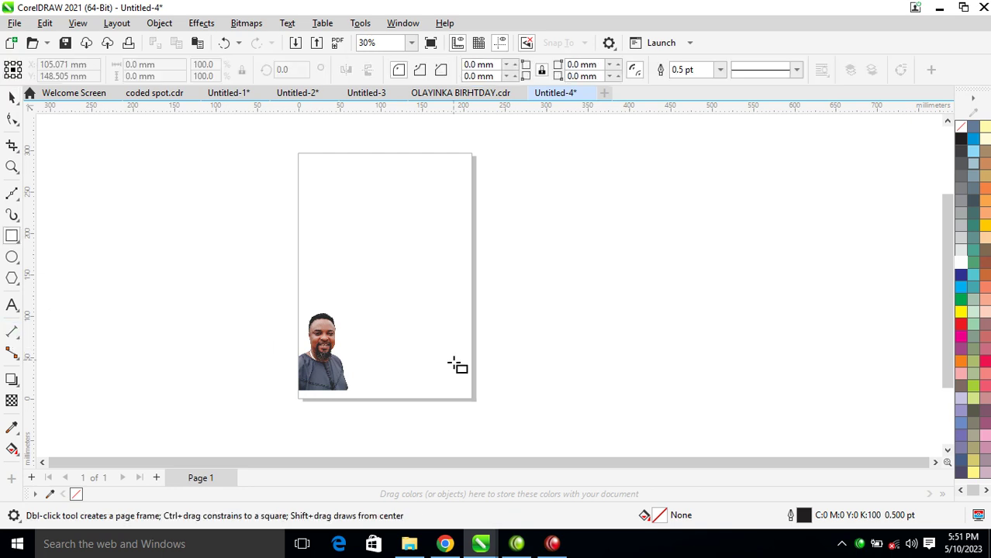
left_click_drag(299, 270, 473, 400)
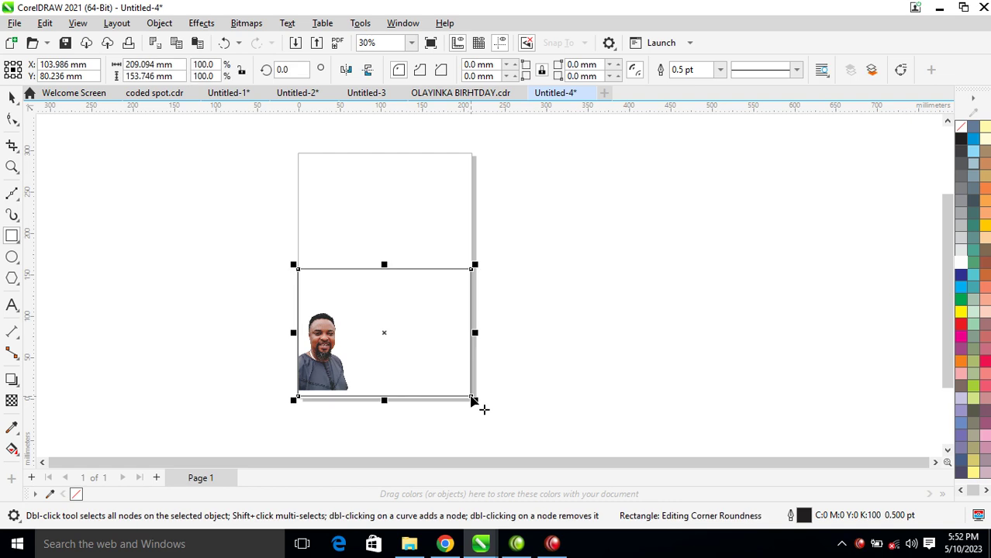
key("z")
left_click_drag(233, 233, 613, 408)
key("space")
left_click_drag(414, 185, 419, 202)
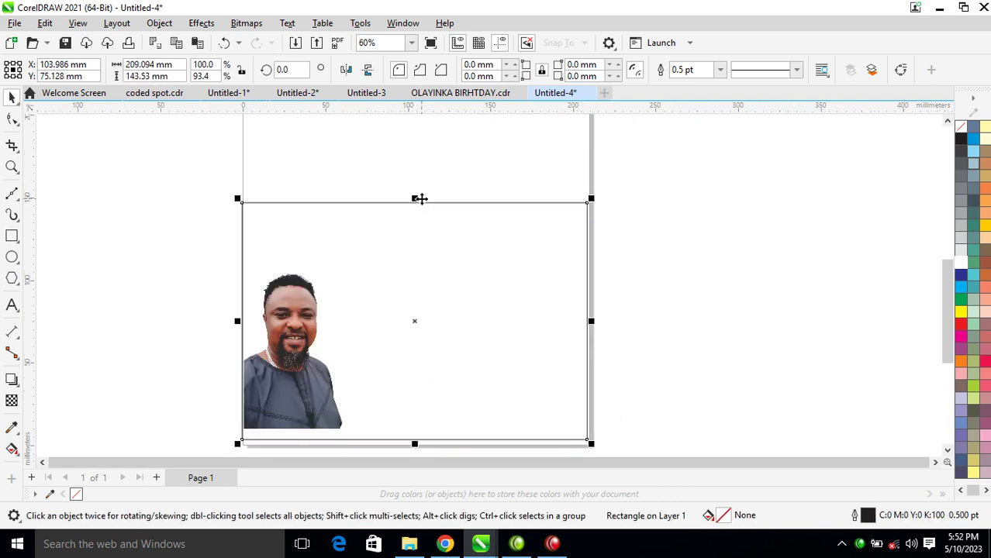
Place a copy of the rectangle directly above the original so it covers the upper half of the page
scroll(493, 283, "down", 3)
key("z")
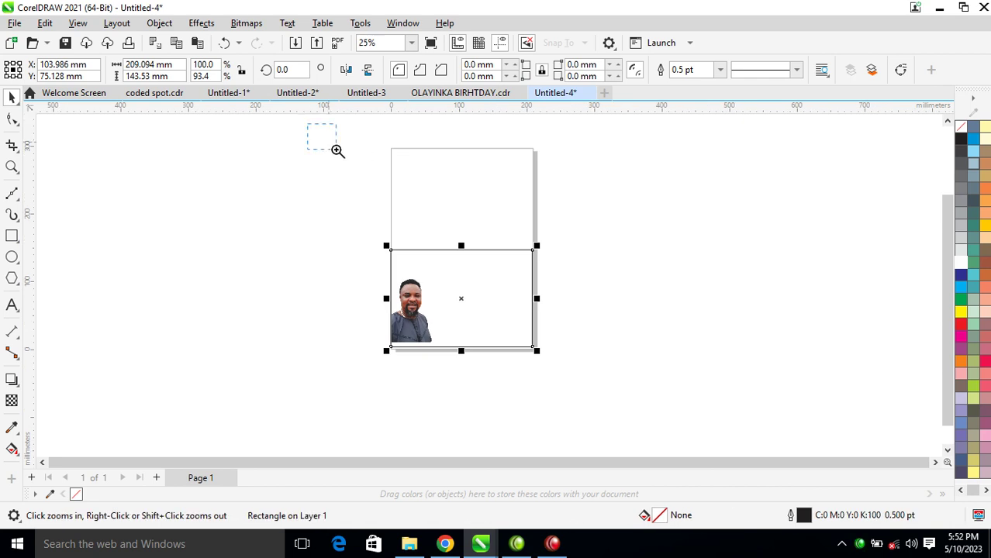
scroll(610, 376, "up", 1)
left_click_drag(479, 396, 477, 221)
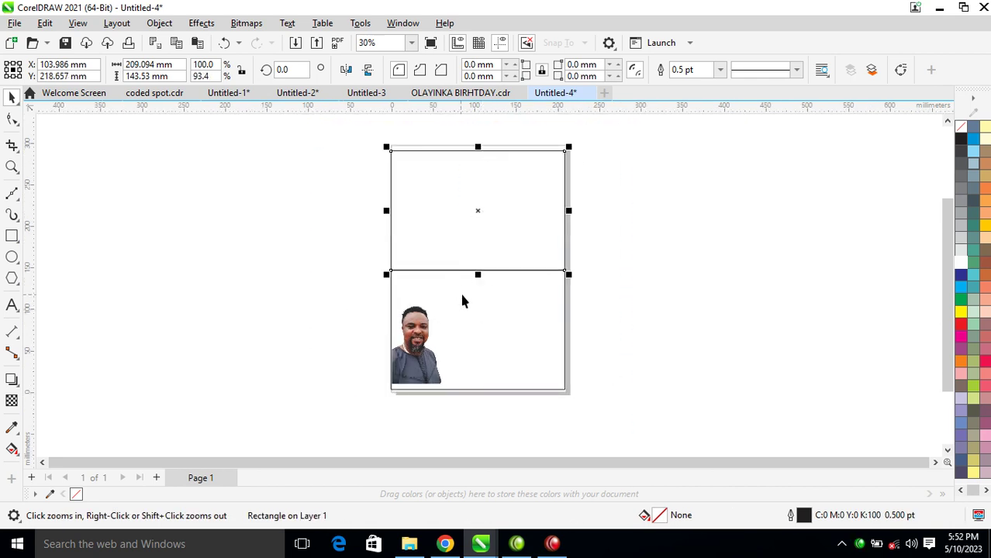
left_click_drag(348, 140, 579, 394)
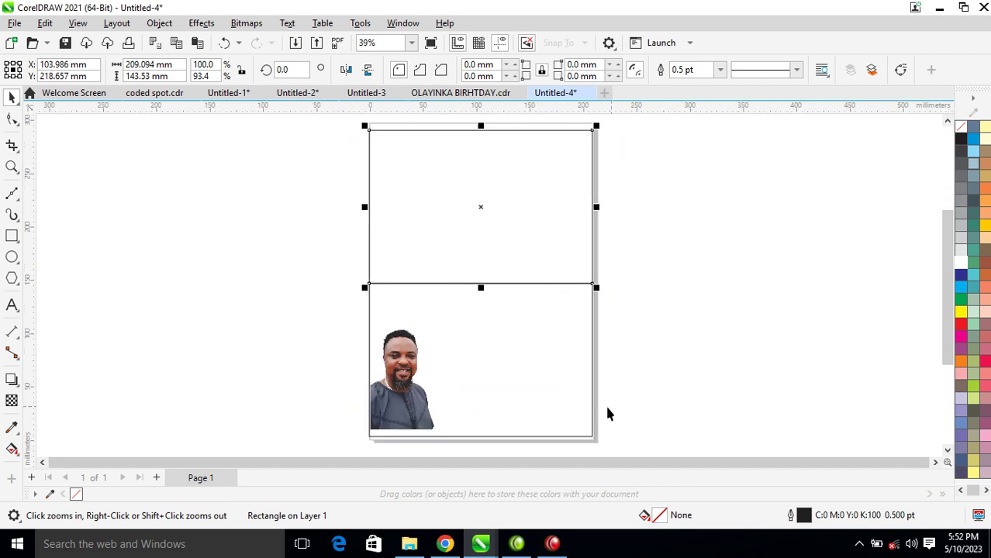
left_click_drag(281, 239, 747, 453)
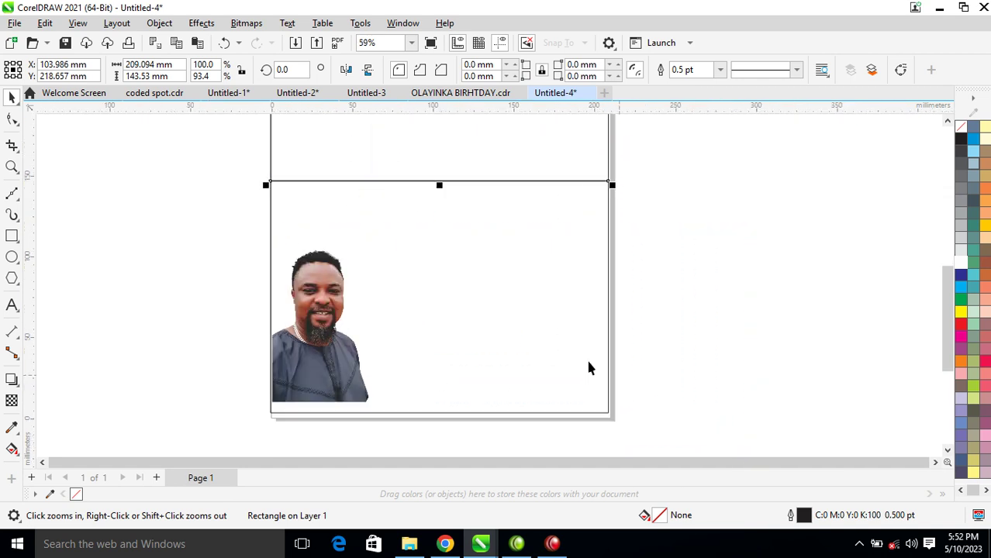
key("space")
left_click(326, 312)
left_click(326, 312)
left_click_drag(324, 327, 672, 327)
key("ctrl+z")
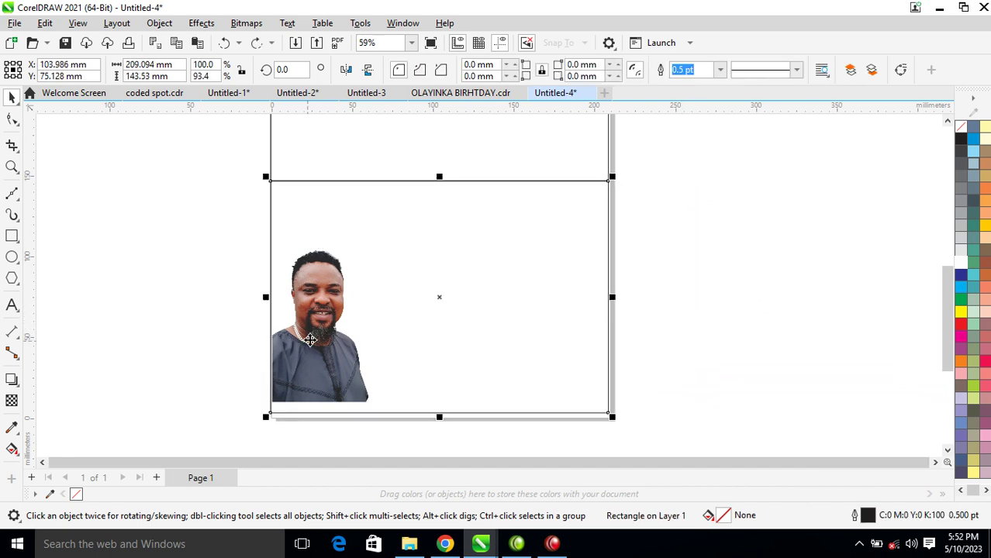
Move the man's photo off the page beside the lower rectangle, and fill that rectangle with white
left_click(314, 341)
left_click_drag(323, 330, 200, 332)
left_click(609, 332)
left_click(966, 265)
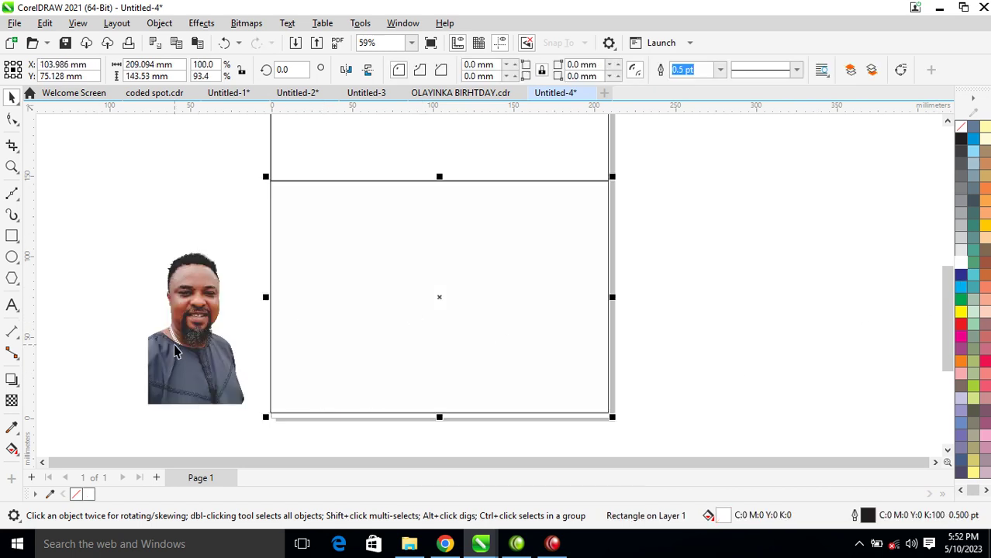
left_click_drag(175, 353, 358, 257)
left_click(450, 301)
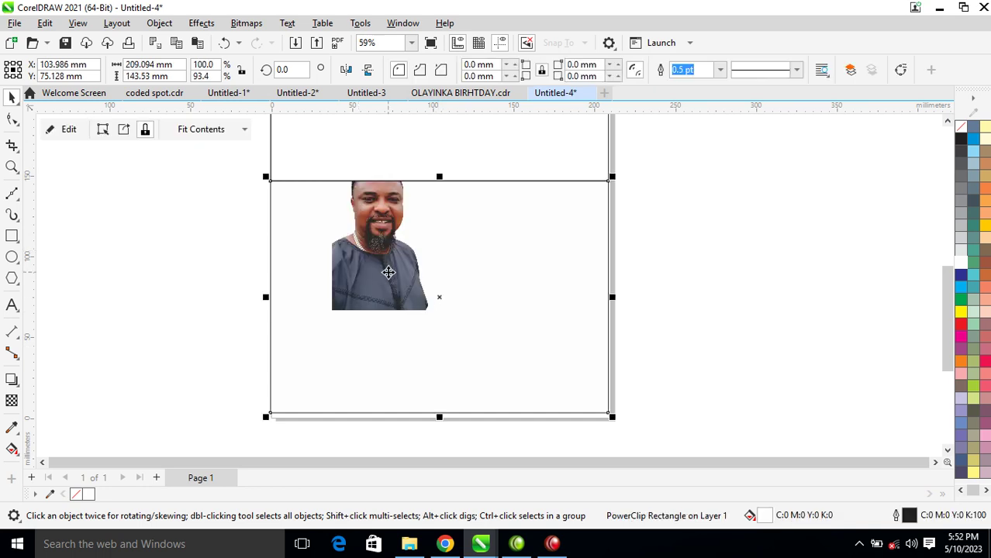
key("ctrl+z")
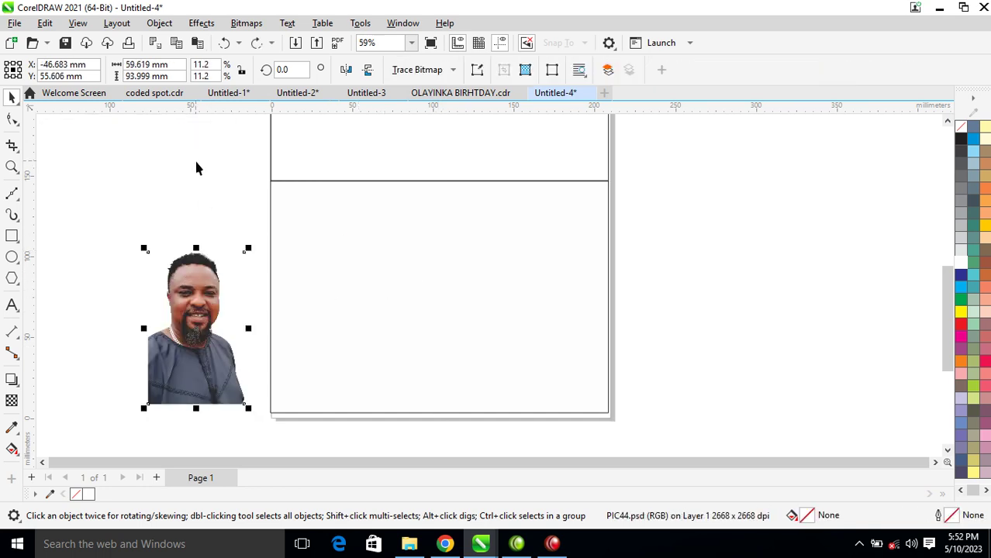
PowerClip the man's photo inside the lower rectangle
left_click(159, 23)
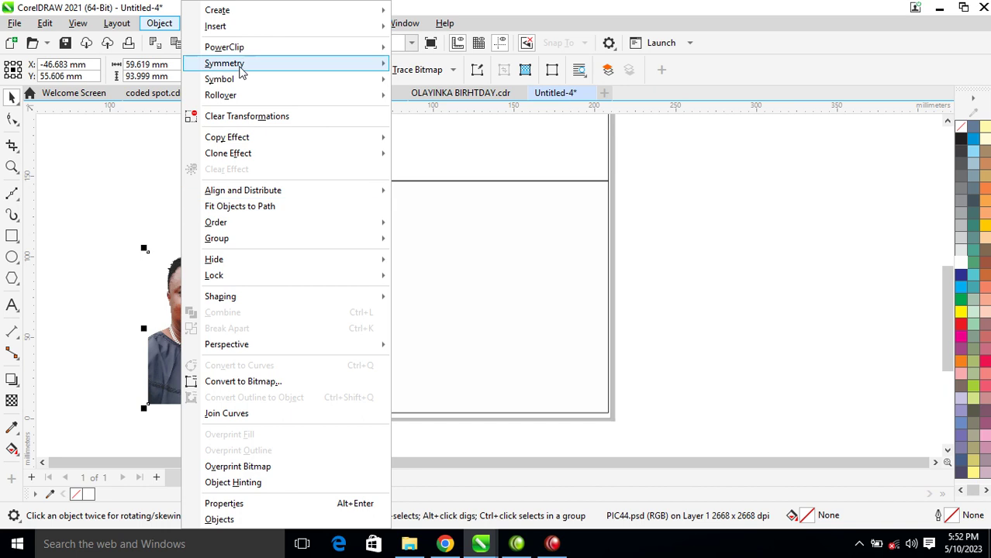
mouse_move(230, 49)
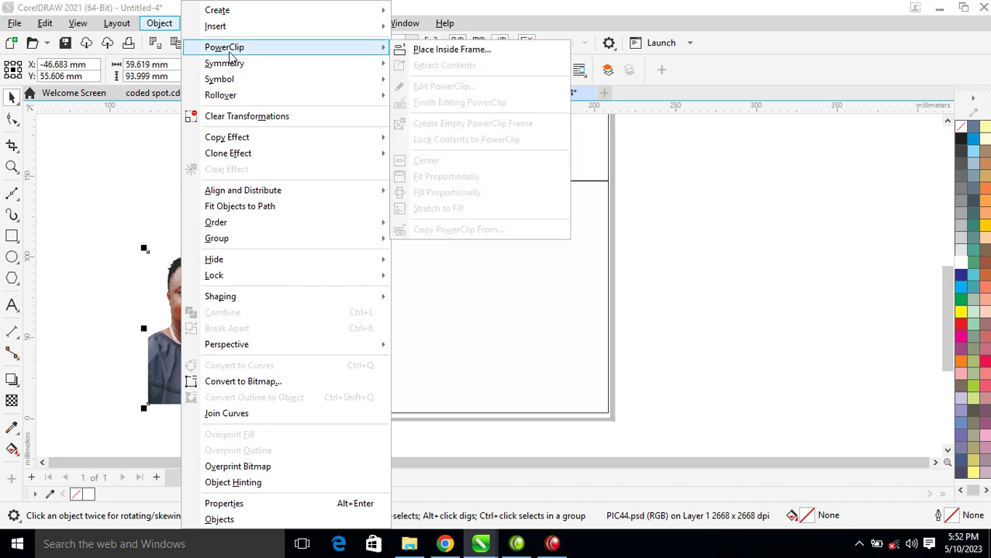
left_click(463, 51)
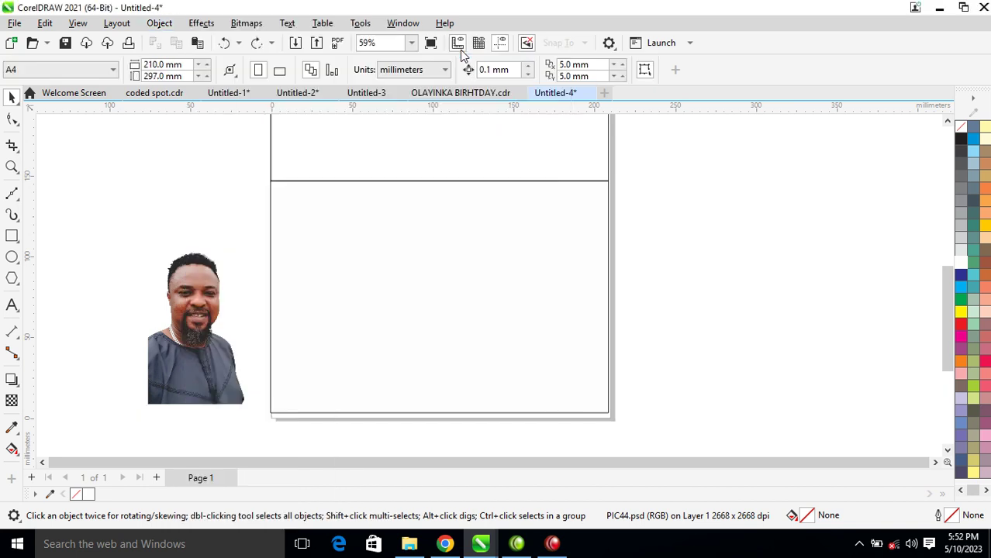
left_click(400, 261)
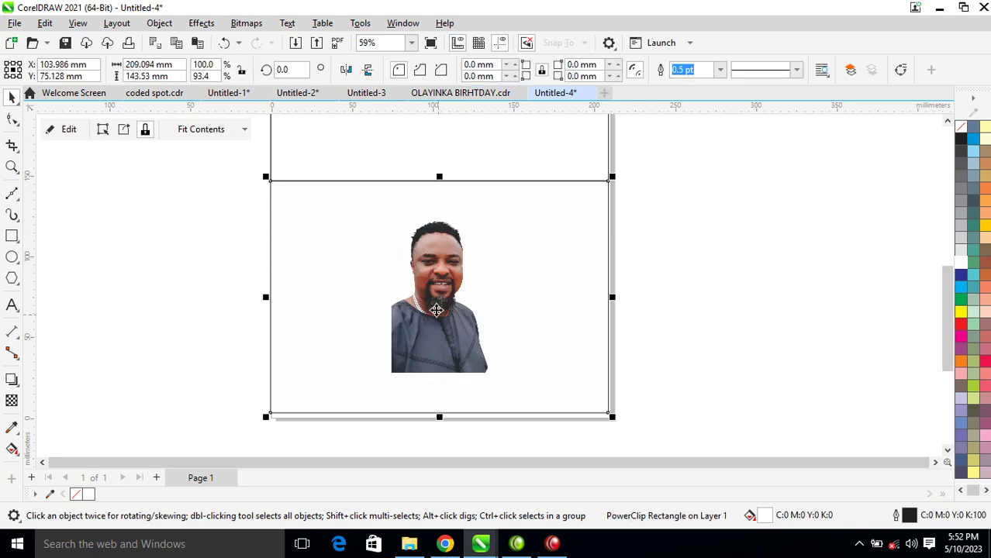
Move the clipped photo to the frame's left side and enlarge it to about 91 × 143.5 mm, reaching the lower edge
left_click(439, 329, "ctrl")
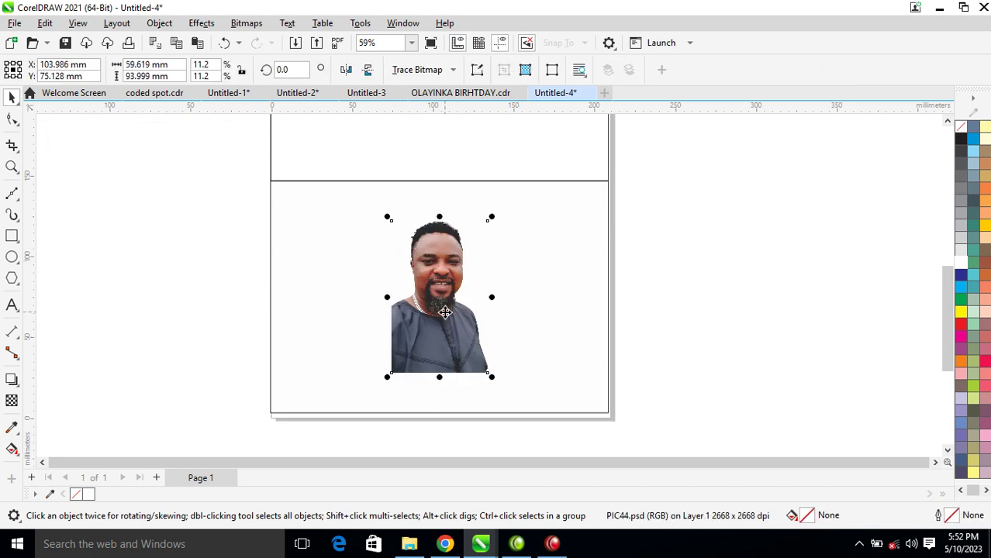
left_click_drag(446, 295, 321, 337)
left_click_drag(368, 259, 454, 189)
left_click_drag(414, 425, 419, 433)
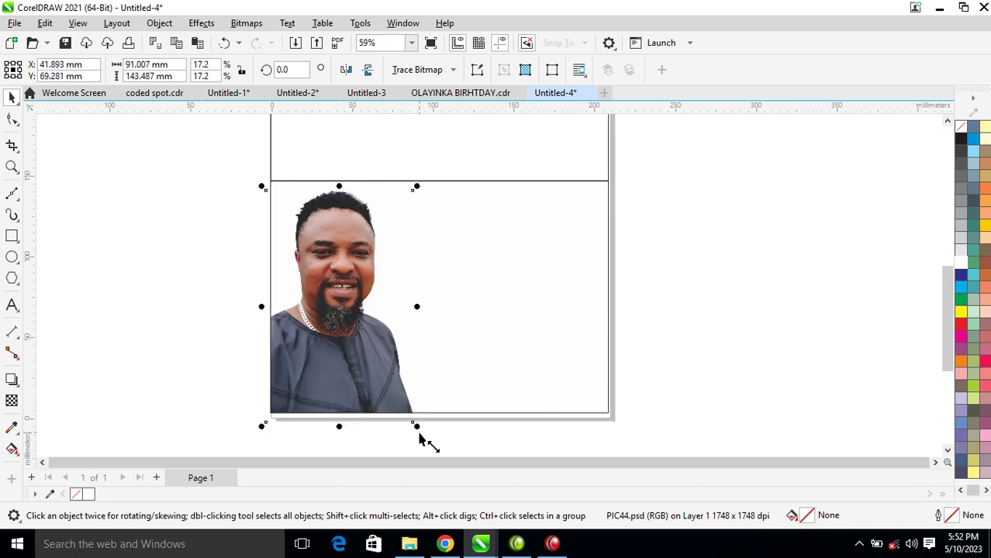
left_click(696, 233)
Sample the dark navy colour from the man's shirt and apply it as the PowerClip rectangle's fill
key("z")
left_click_drag(216, 151, 659, 431)
left_click(411, 373)
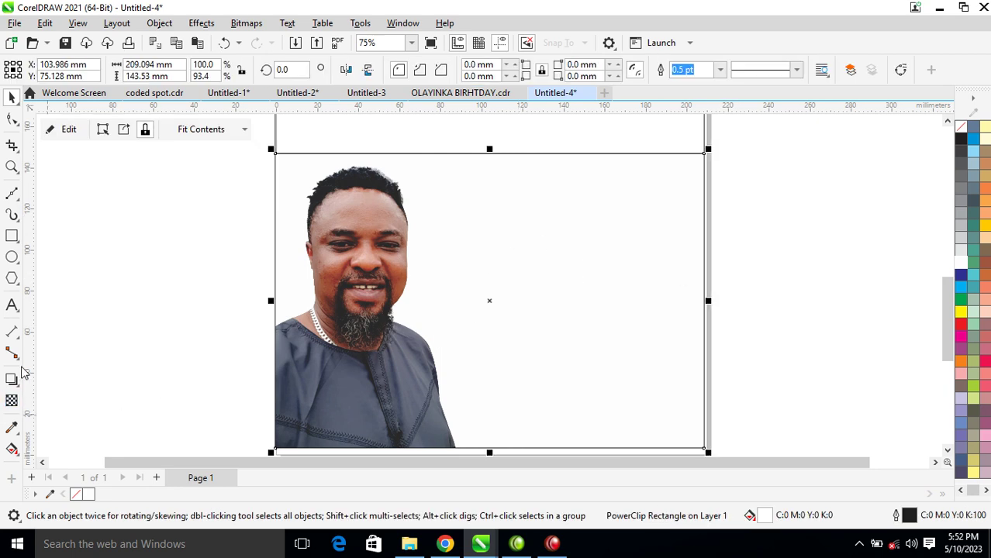
left_click(13, 428)
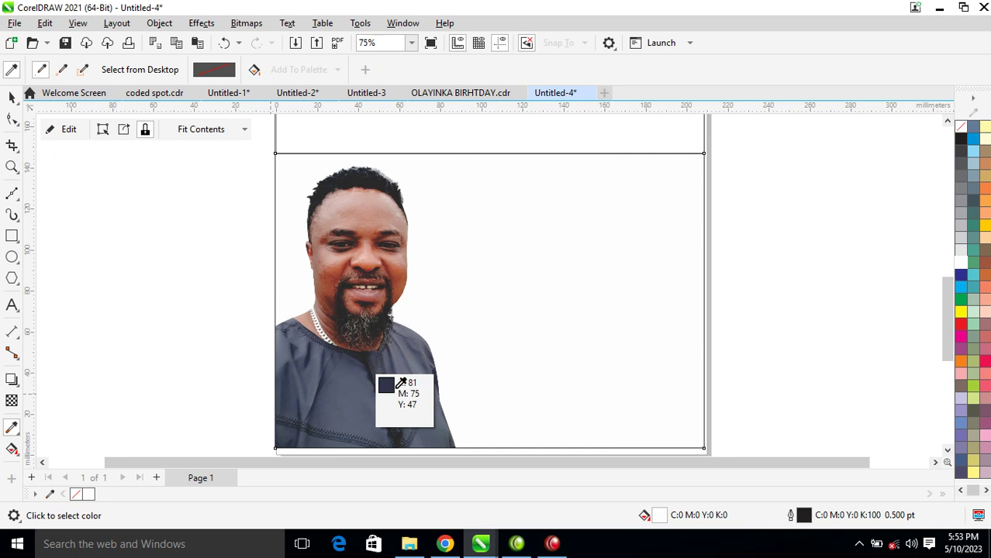
left_click(383, 387)
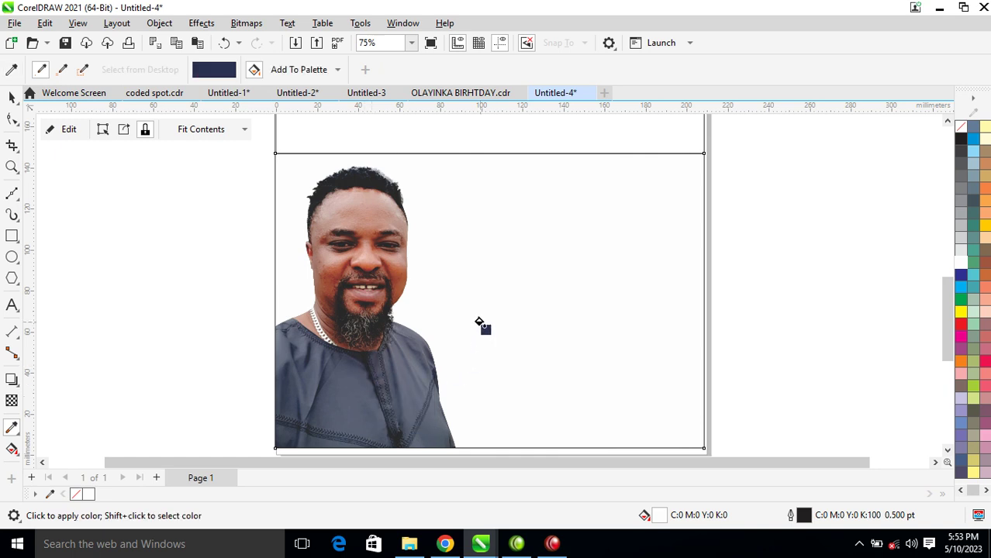
left_click(492, 220)
key("space")
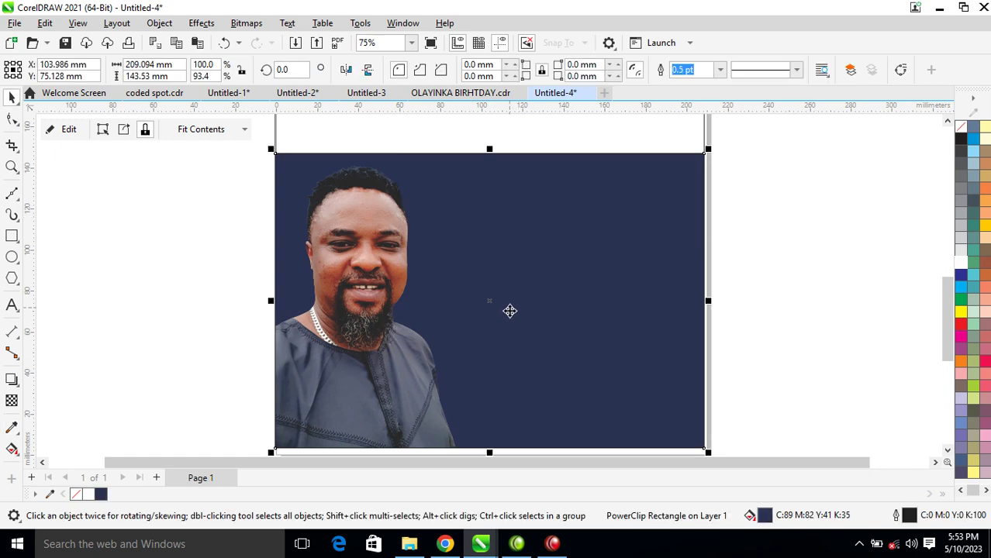
Apply an elliptical fountain fill to the PowerClip rectangle and shift its centre closer to the man's shoulder
scroll(504, 293, "down", 3)
key("z")
left_click_drag(333, 178, 727, 370)
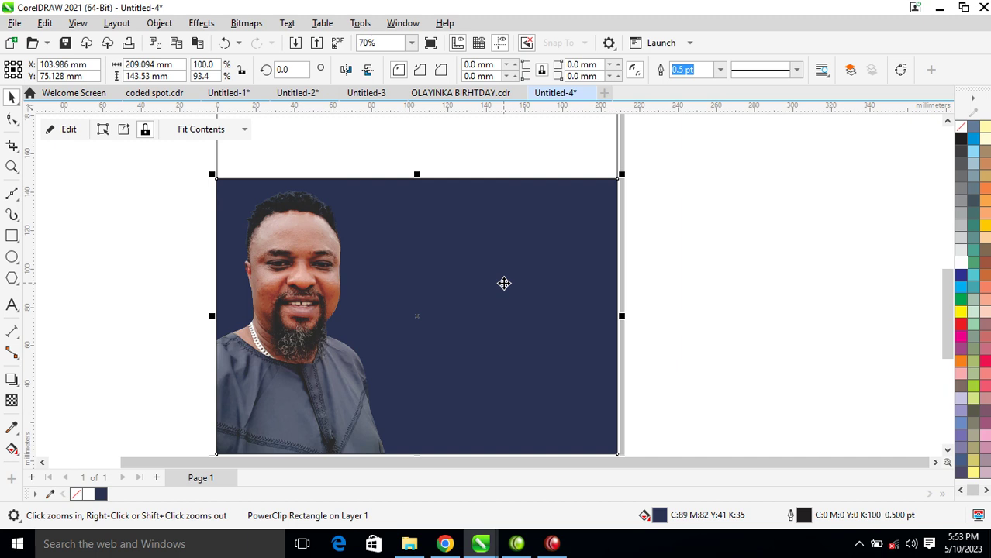
left_click(13, 449)
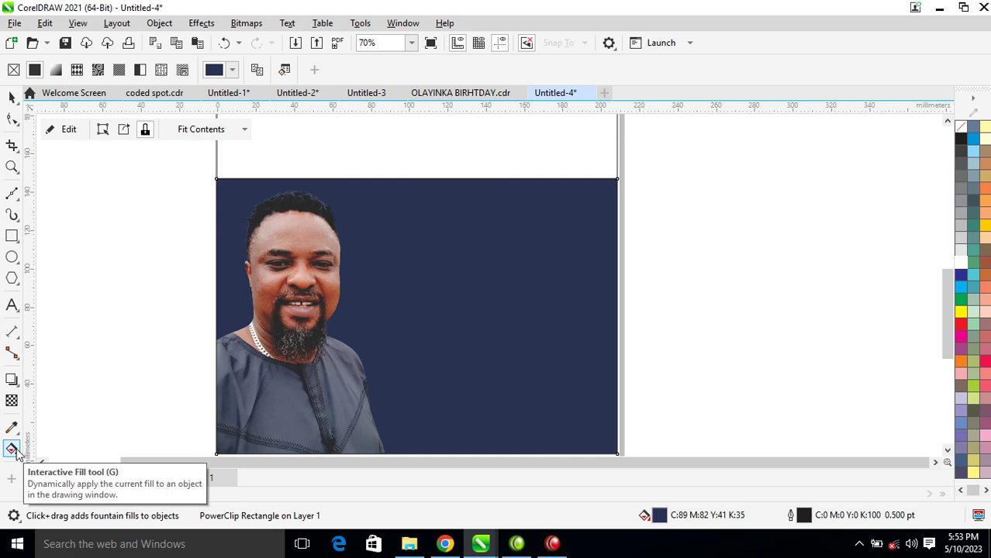
left_click_drag(571, 227, 319, 329)
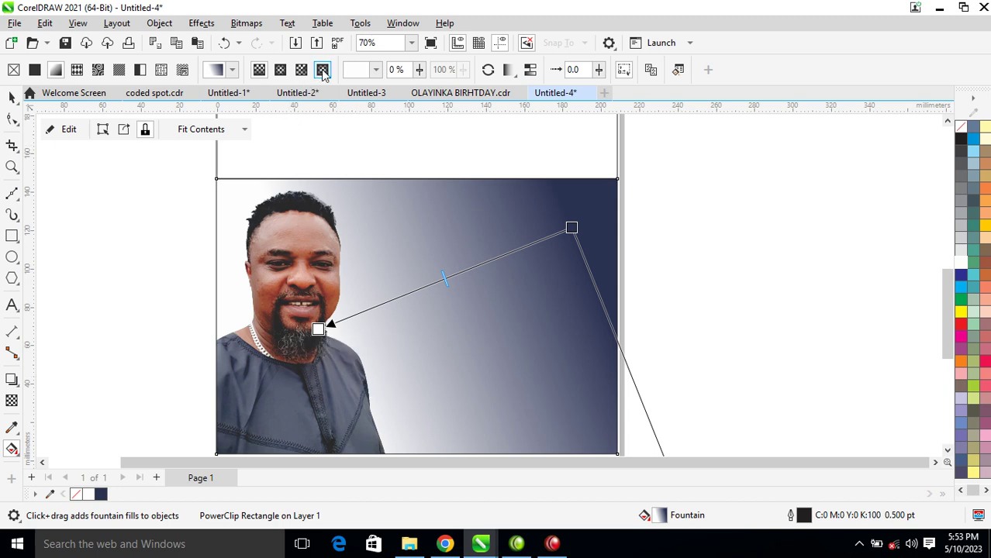
left_click(281, 71)
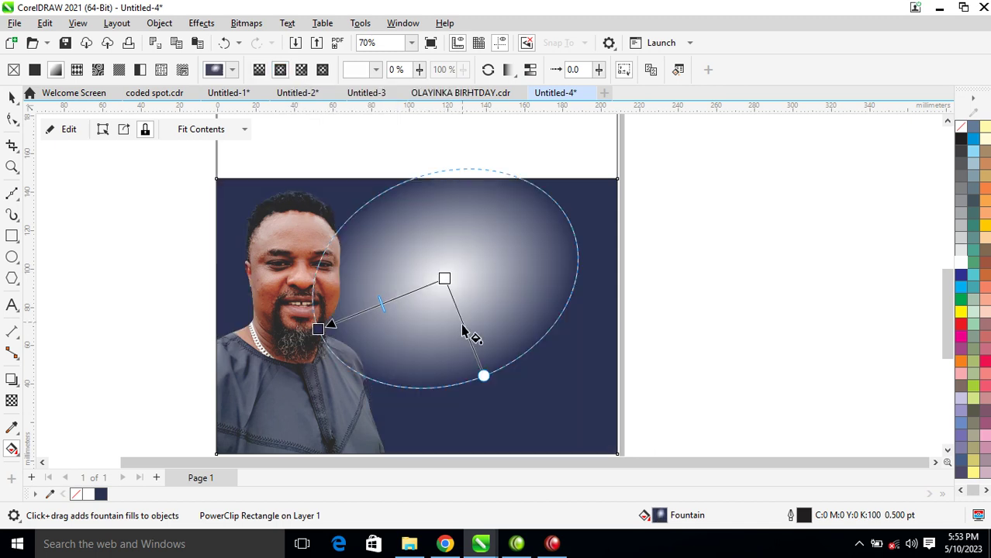
left_click_drag(444, 279, 397, 306)
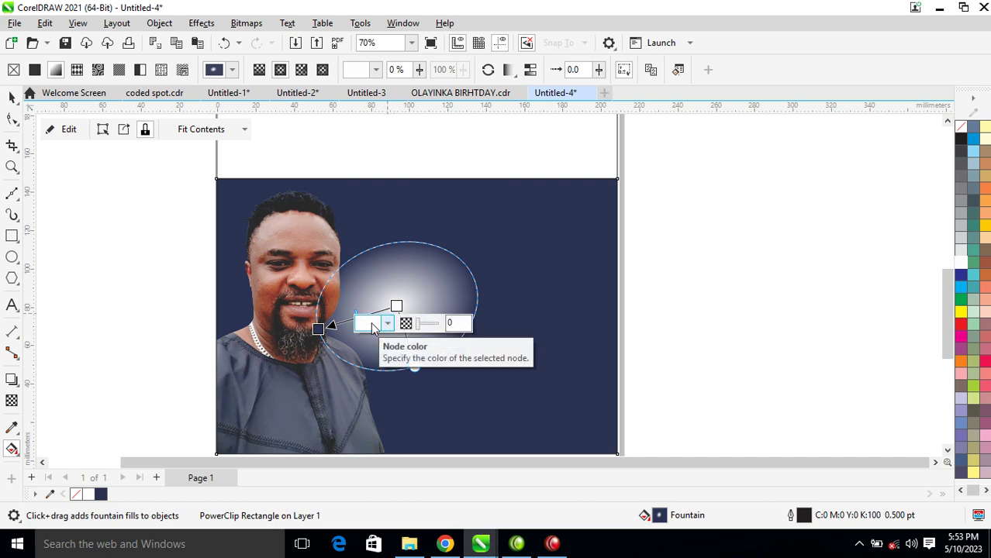
Set the gradient's centre node to a greyish navy sampled from the shirt (C76 M67 Y42 K25)
left_click(386, 324)
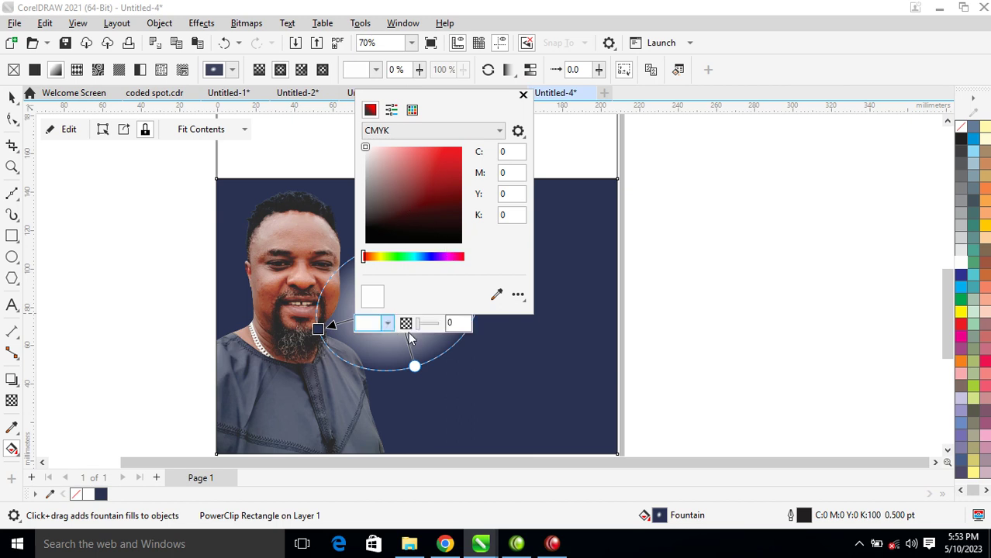
left_click(497, 295)
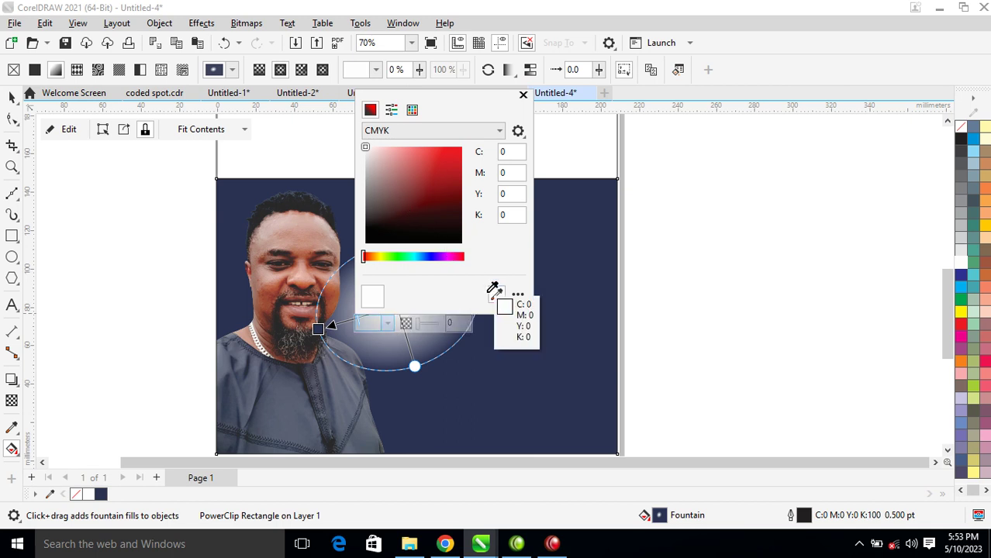
left_click(277, 380)
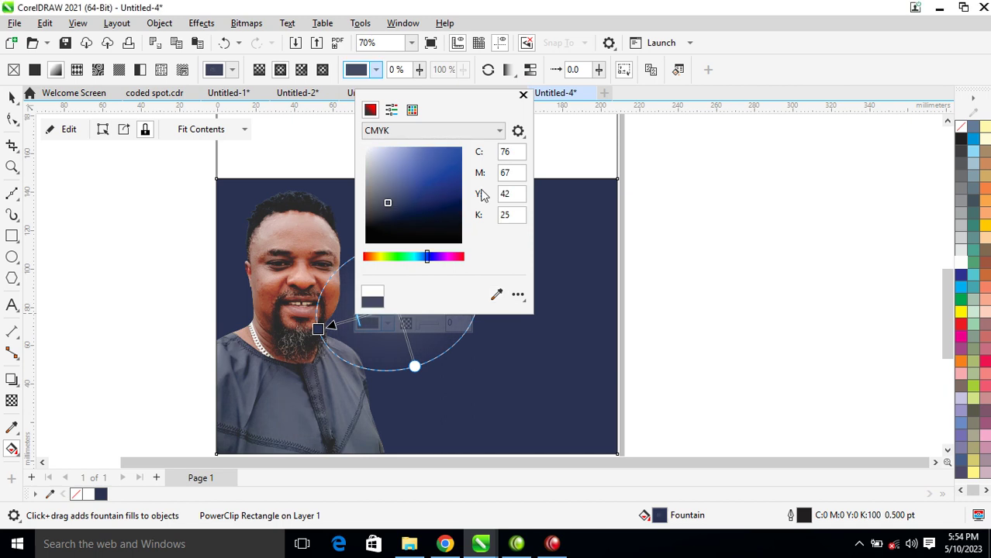
left_click(524, 96)
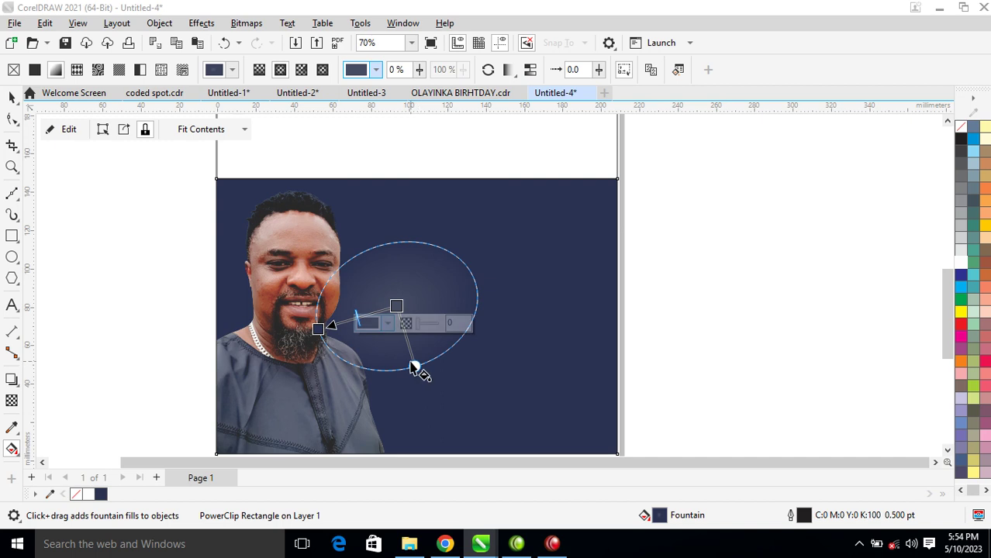
Set the gradient's outer node to a near-black navy (C84 M76 Y60 K80)
left_click(318, 328)
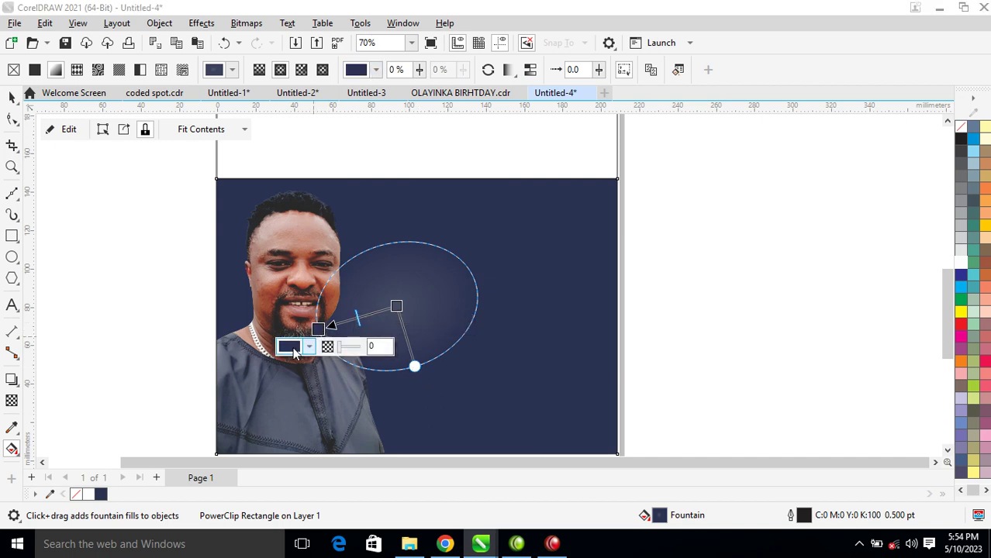
left_click(291, 349)
left_click_drag(318, 232, 364, 249)
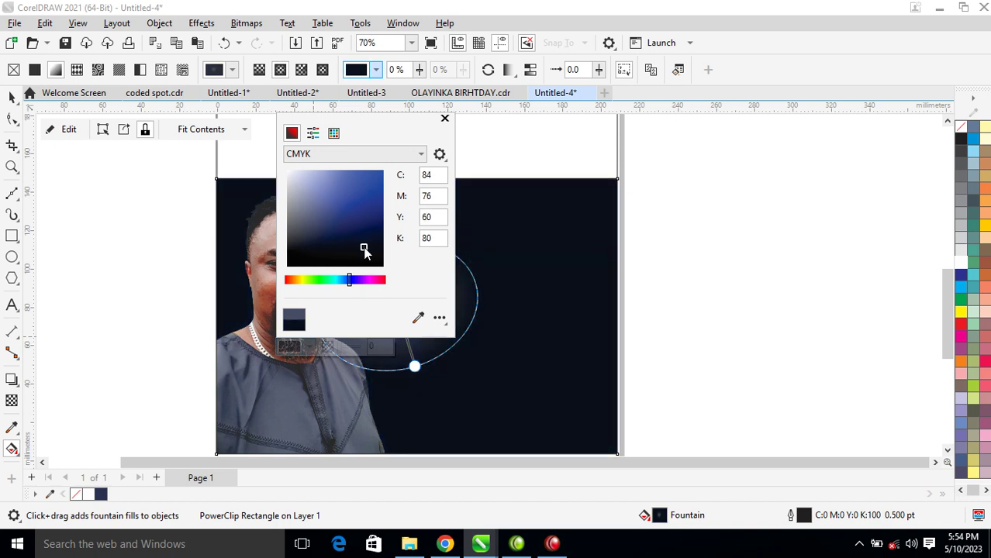
left_click(443, 120)
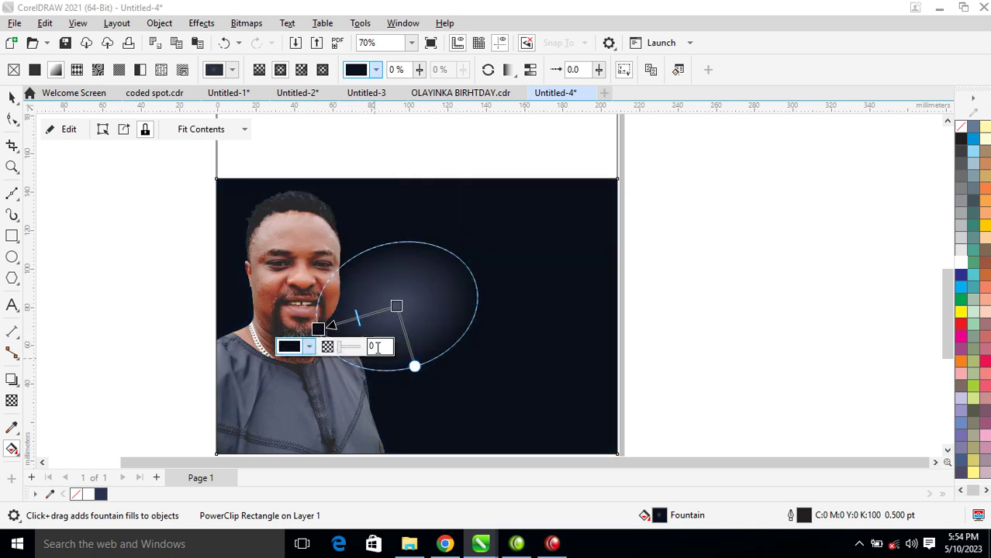
Stretch the background's elliptical gradient into a wide diagonal glow and shift its centre towards the man's face
left_click_drag(319, 329, 261, 360)
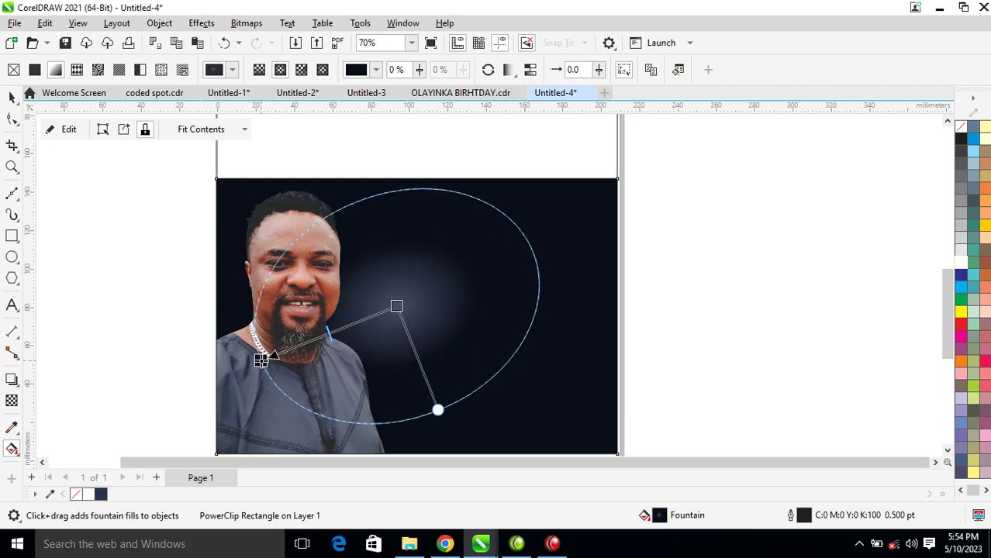
left_click_drag(439, 410, 419, 362)
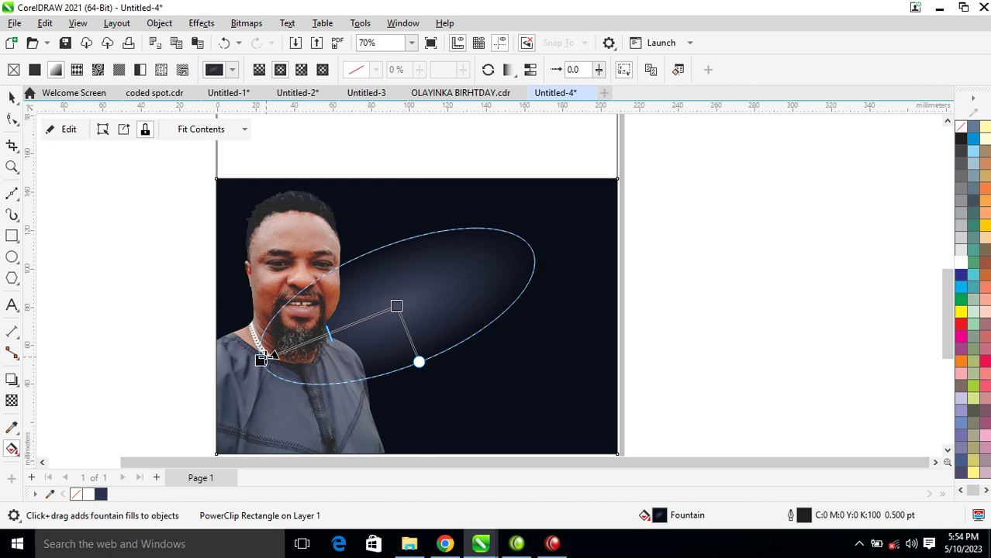
left_click_drag(260, 360, 157, 383)
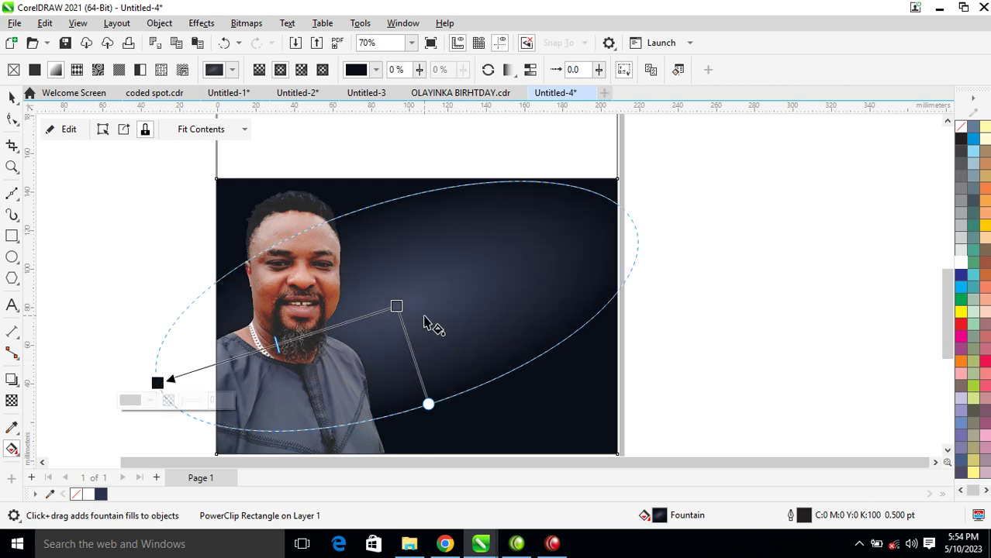
left_click_drag(396, 306, 361, 284)
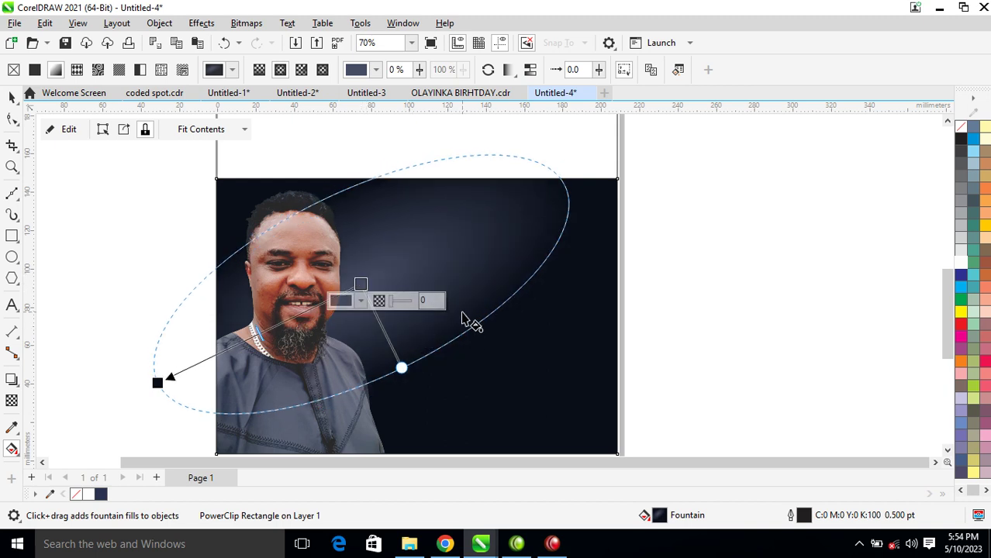
key("space")
Add the three-line text "HAPPY 50TH BIRTHDAY" on the dark background beside the man and colour it white
scroll(461, 331, "down", 5)
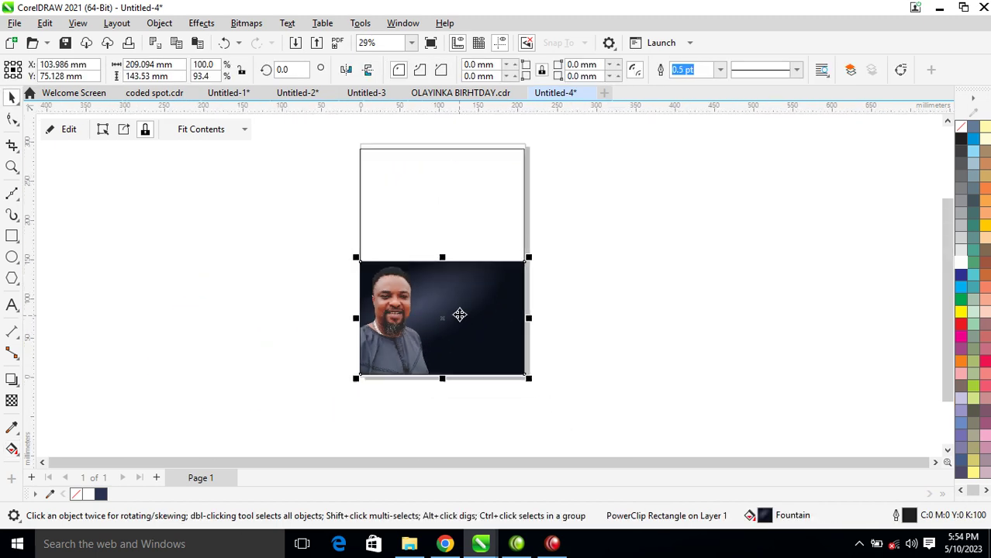
key("z")
left_click(532, 369)
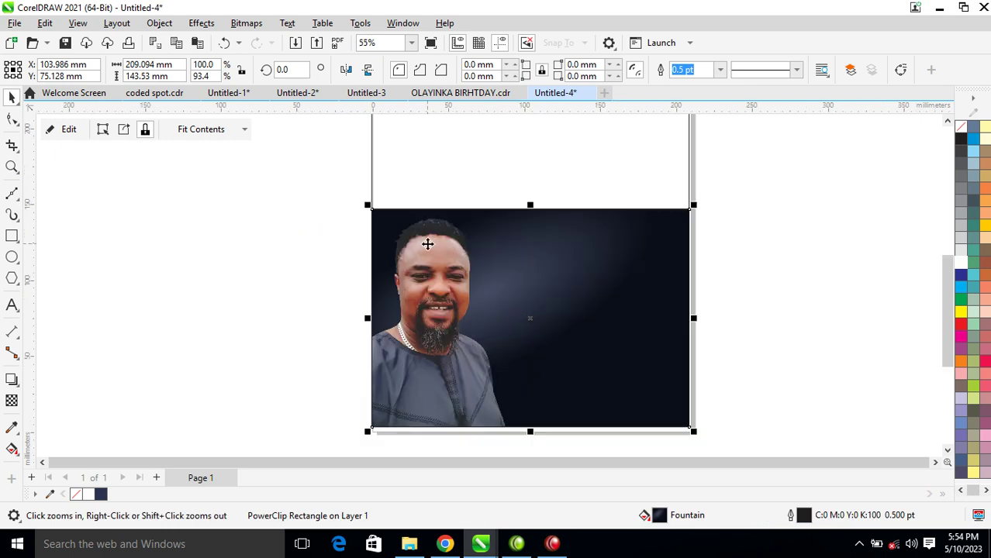
left_click_drag(302, 180, 793, 425)
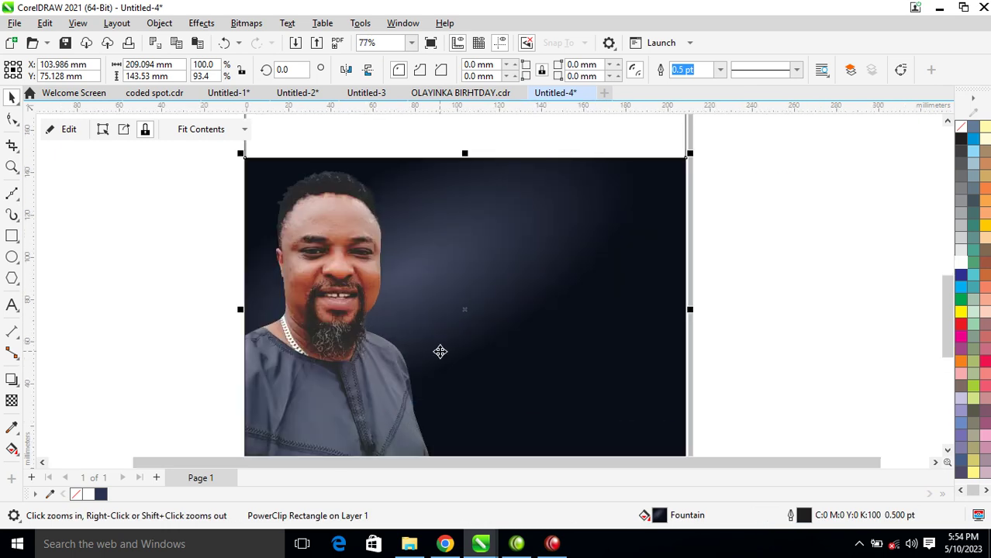
key("F8")
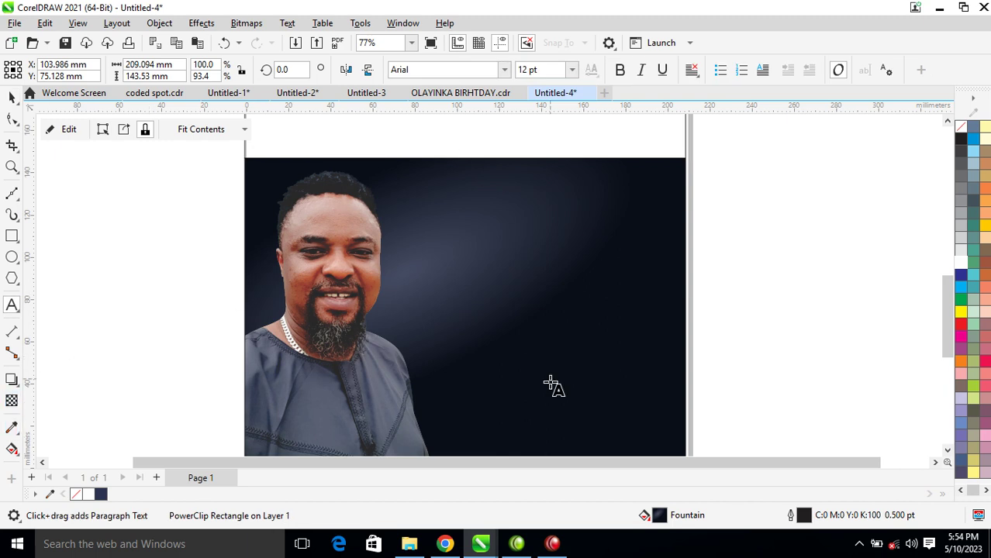
left_click(476, 281)
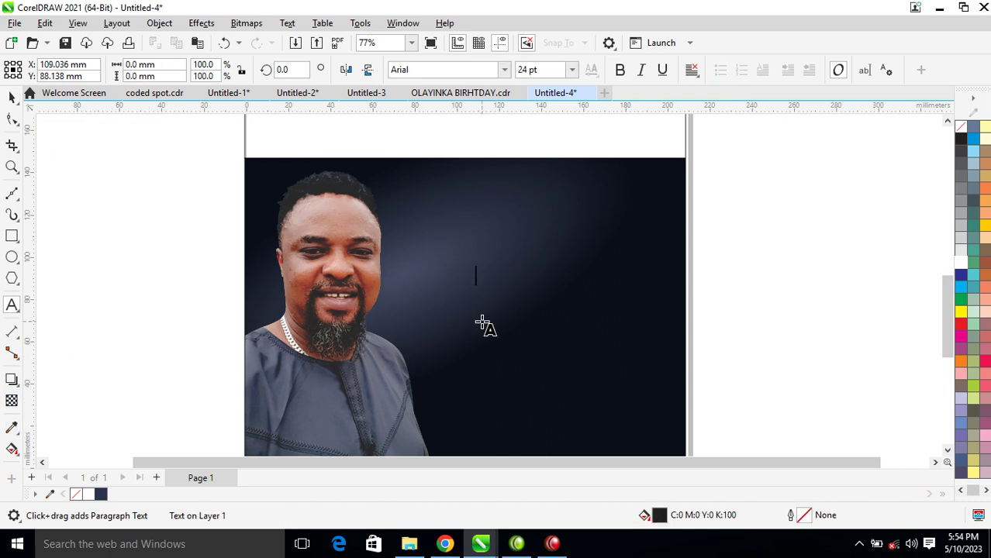
type("HAPPY")
key("ctrl+space")
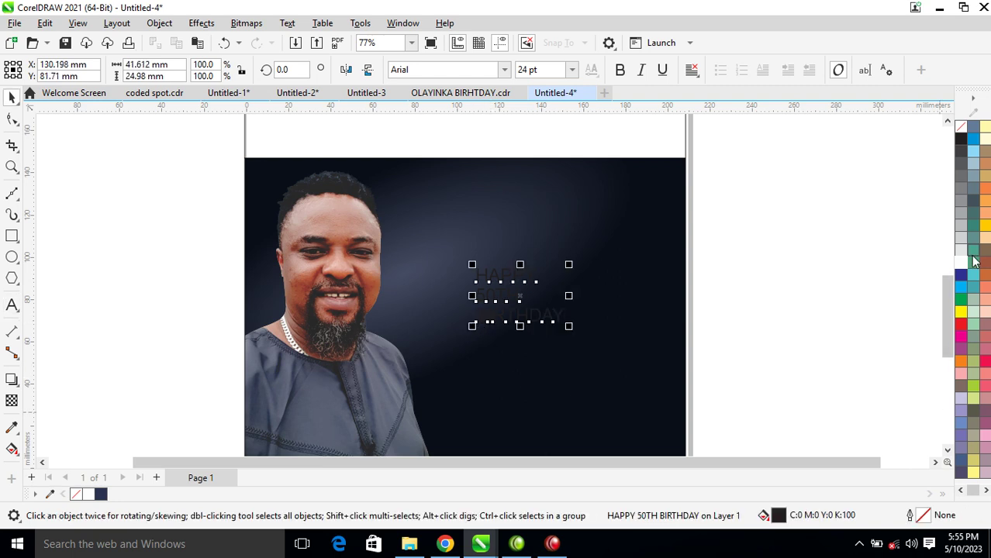
left_click(961, 264)
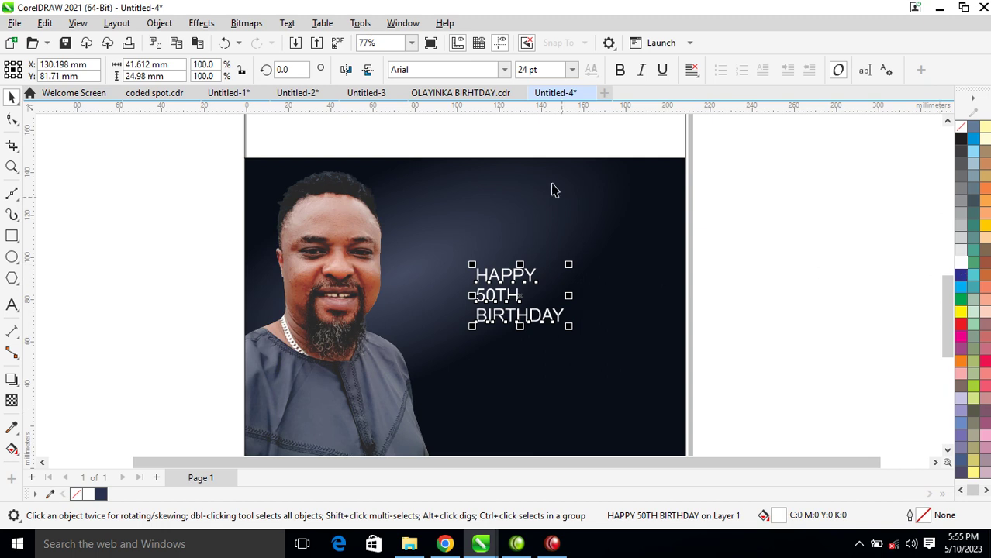
Set the birthday text's font to FuturaTEE and enlarge it to about 48 pt
left_click(505, 71)
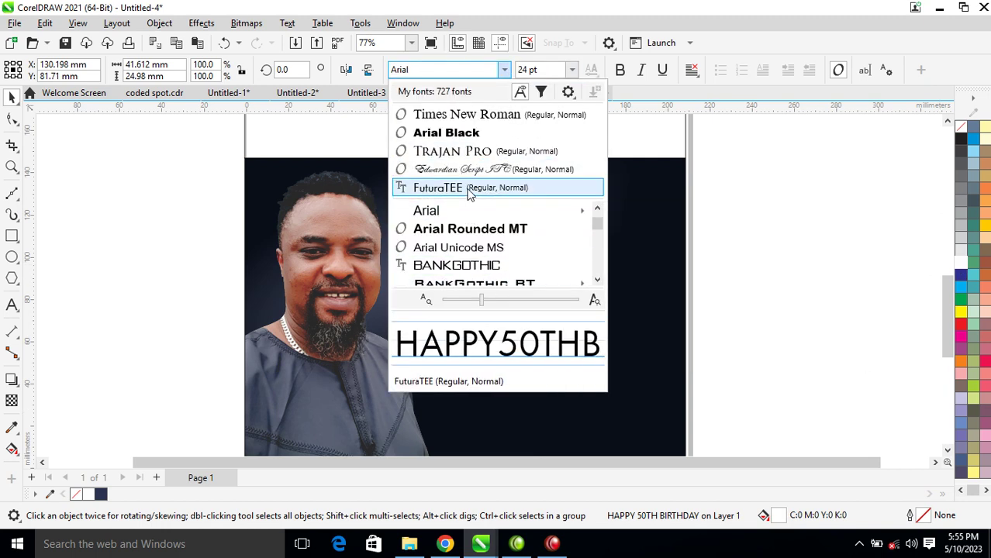
left_click(439, 188)
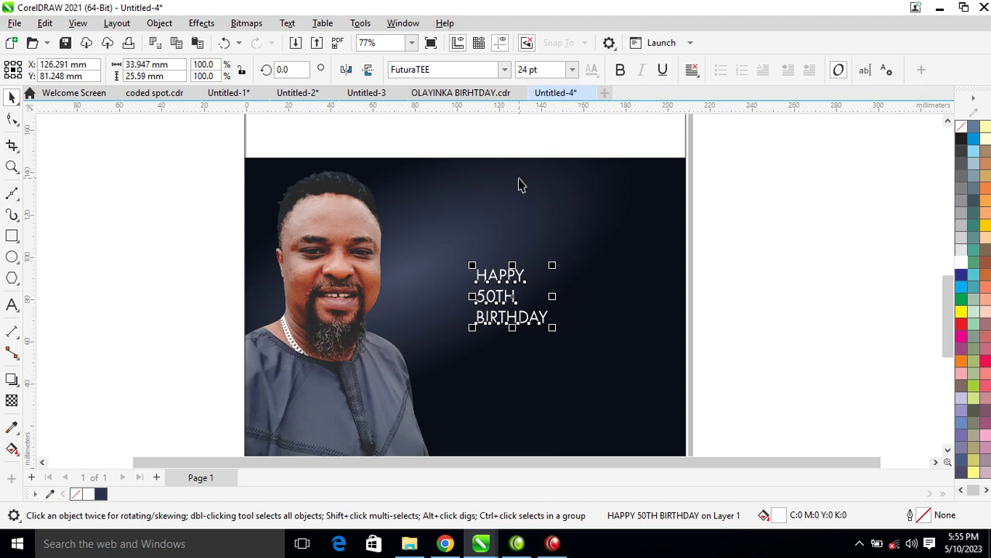
left_click_drag(553, 329, 624, 417)
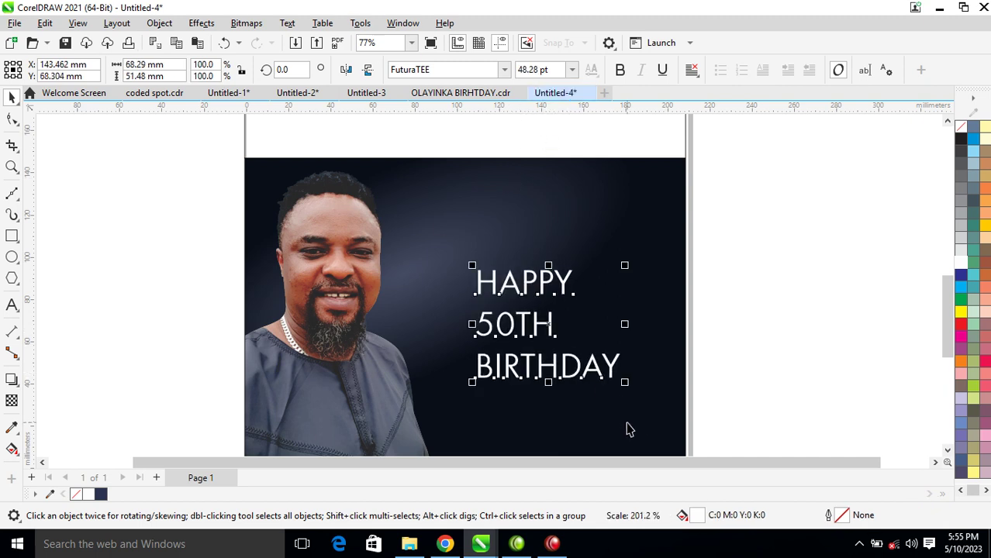
Break the birthday text apart into separate lines and place HAPPY near the panel's upper edge at about 28 pt
key("ctrl+k")
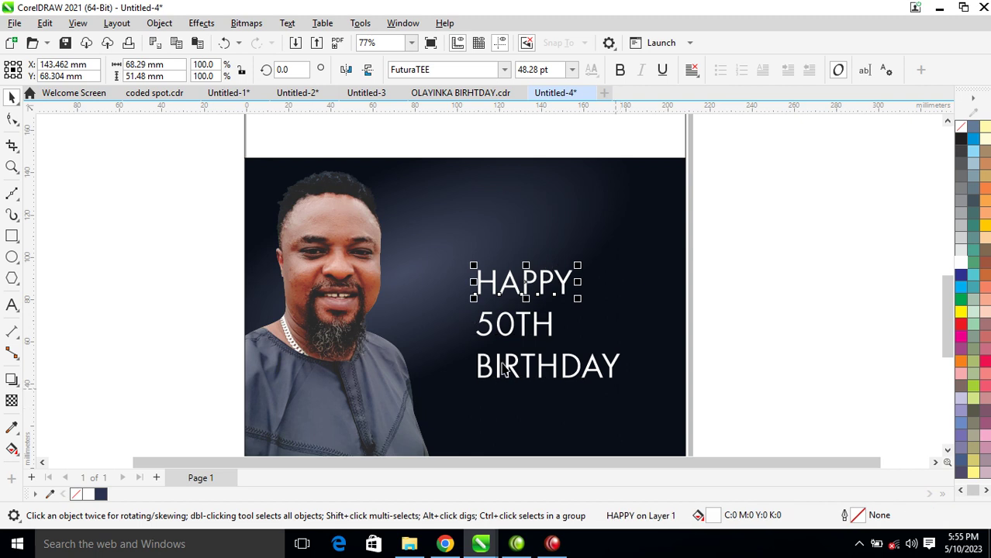
left_click(568, 277)
left_click_drag(568, 277, 509, 187)
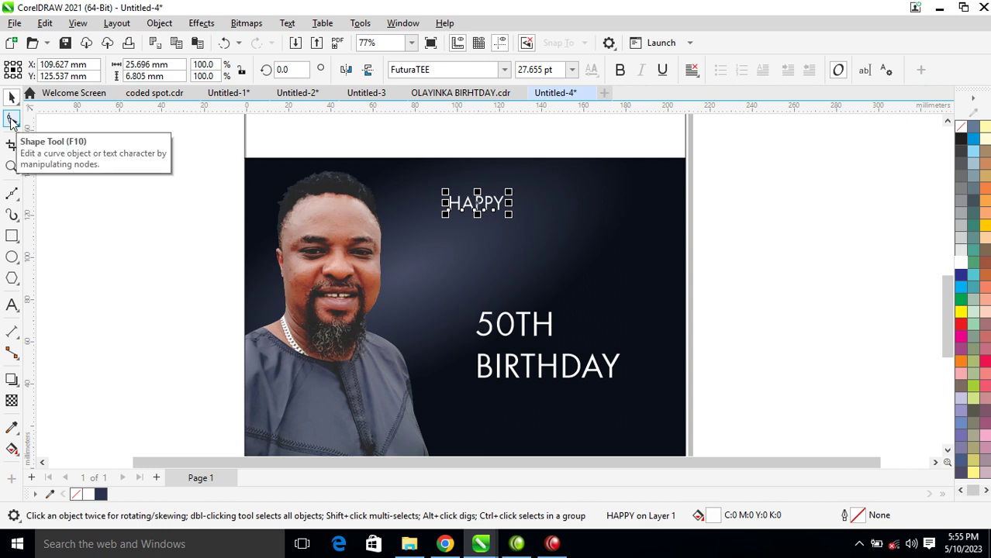
Widen the letter spacing of HAPPY with the Shape tool so the word spans more than twice its width
left_click(12, 120)
left_click_drag(511, 217, 587, 226)
key("space")
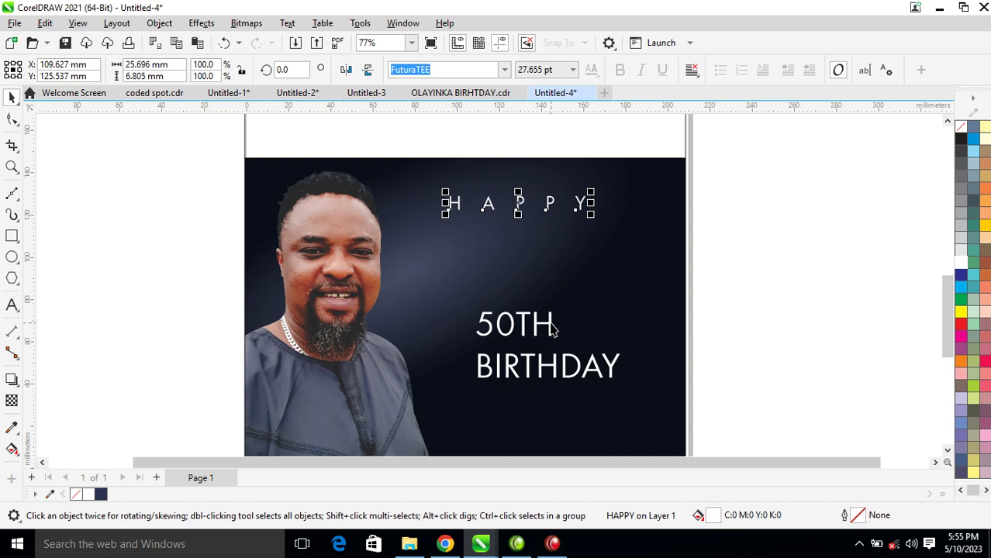
Move 50TH beneath HAPPY, change it to lowercase and enlarge it to about 161 pt
left_click_drag(552, 331, 558, 272)
left_click(559, 271)
left_click(558, 271)
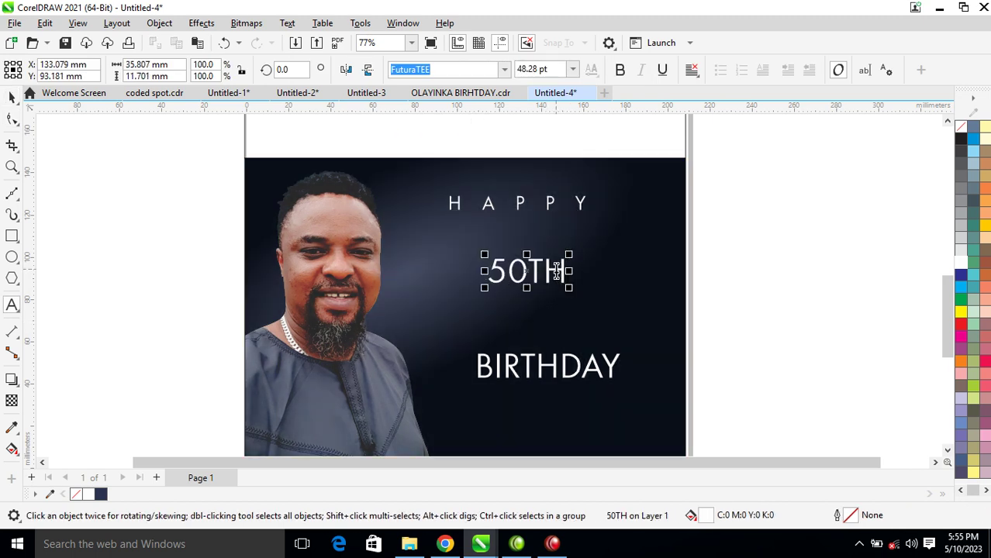
double_click(555, 271)
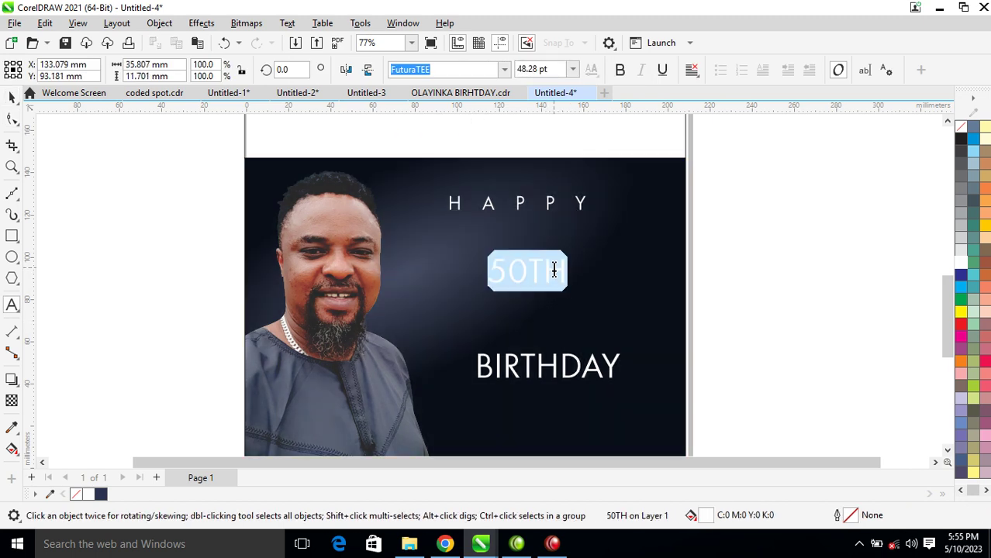
key("shift+F3")
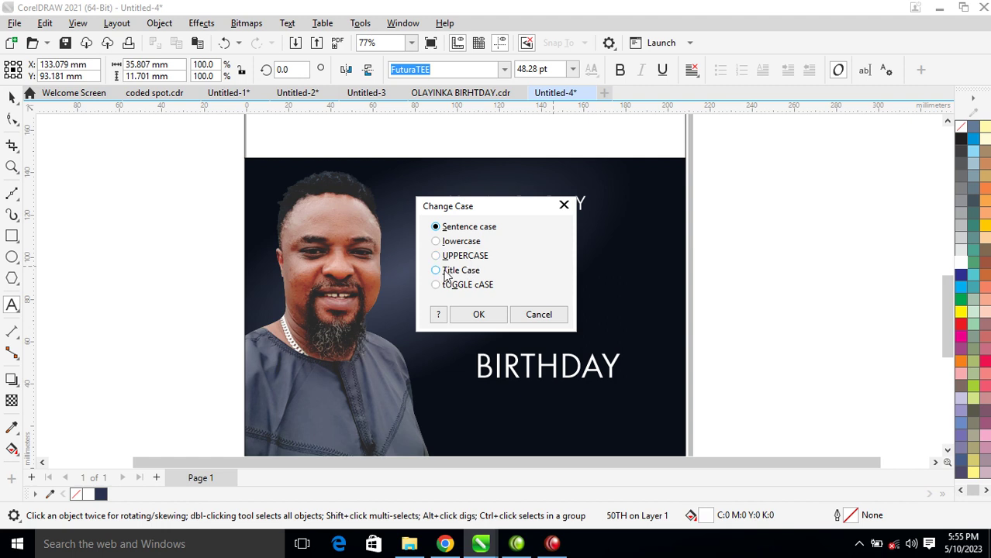
left_click(445, 241)
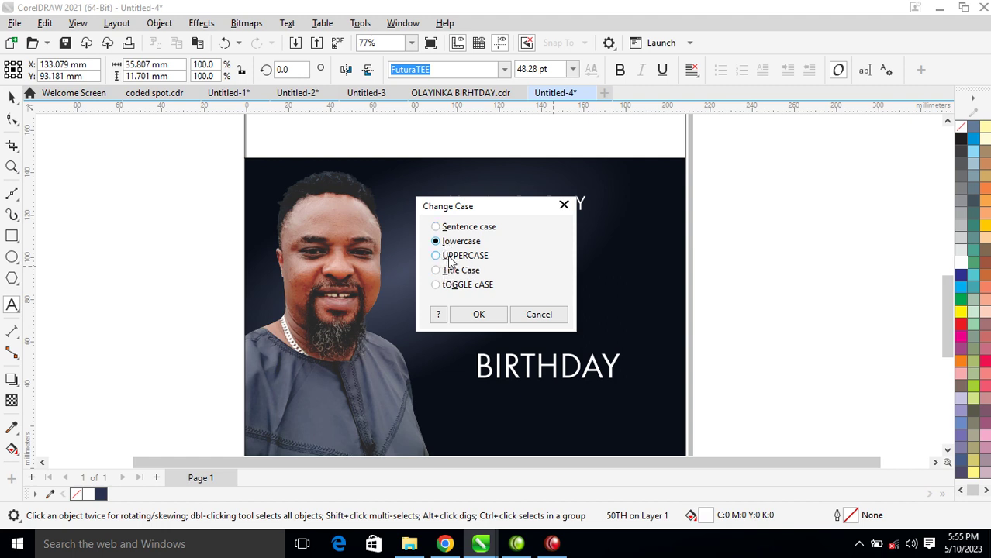
left_click(478, 315)
key("ctrl+space")
left_click_drag(556, 253, 627, 222)
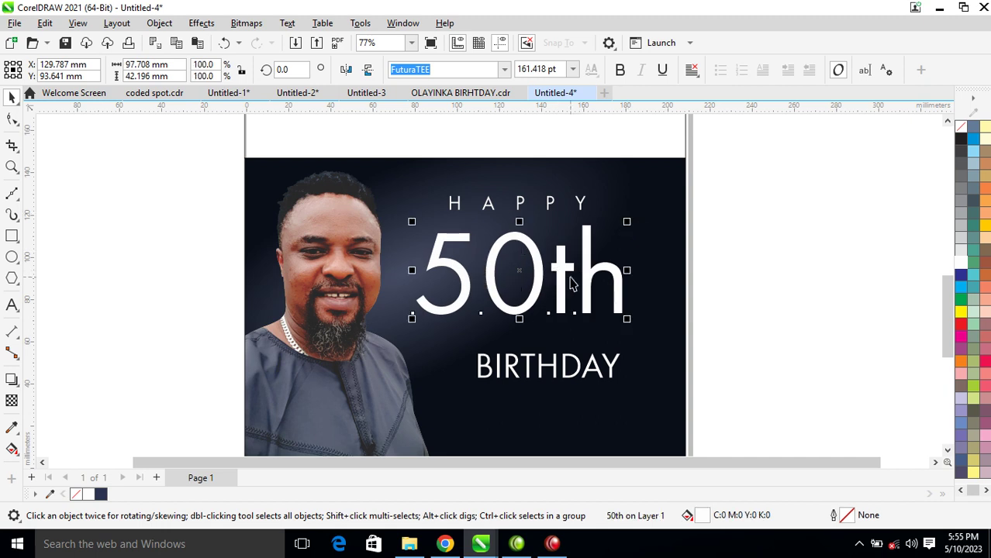
Break "50th" into separate characters and place a much smaller "th" above and to the right of the number
key("ctrl+k")
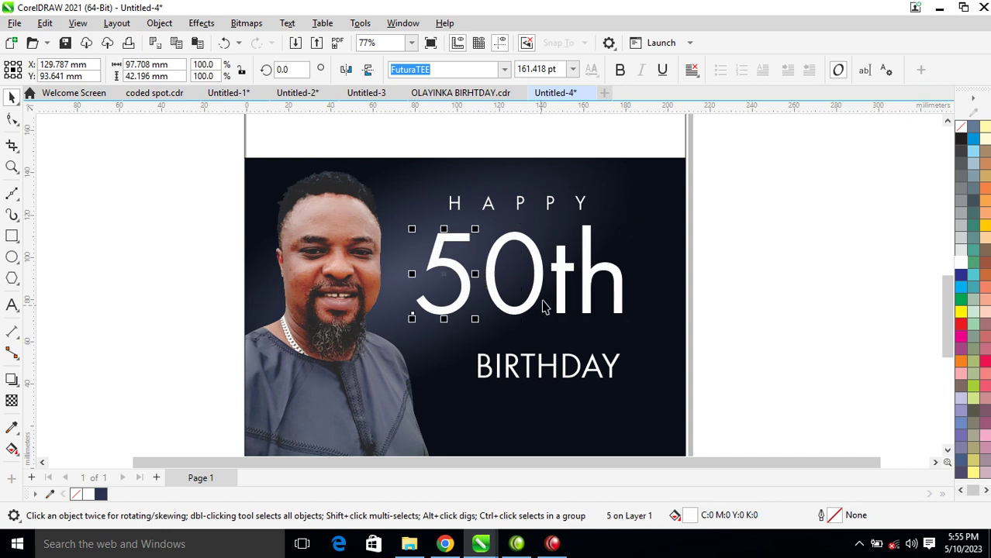
left_click(563, 281)
left_click(610, 273, "shift")
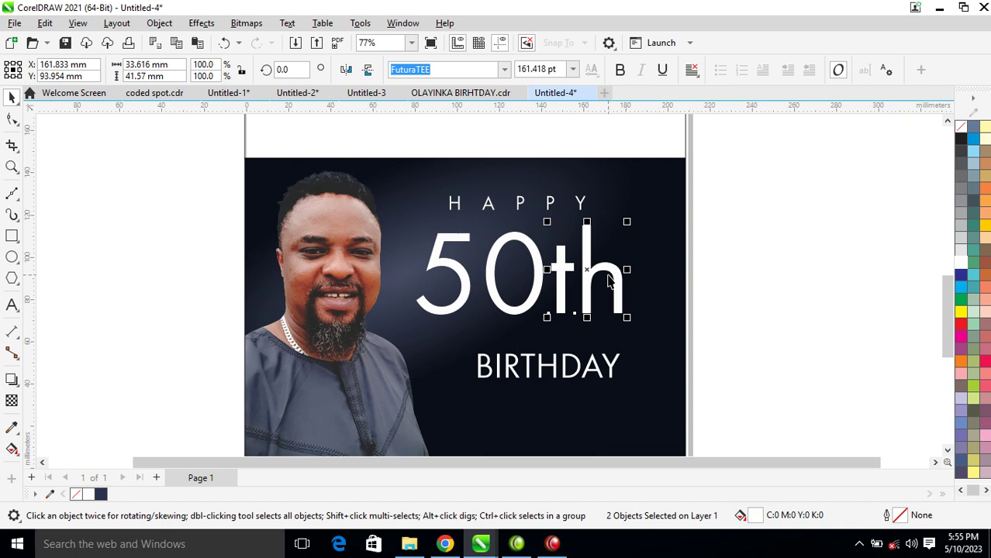
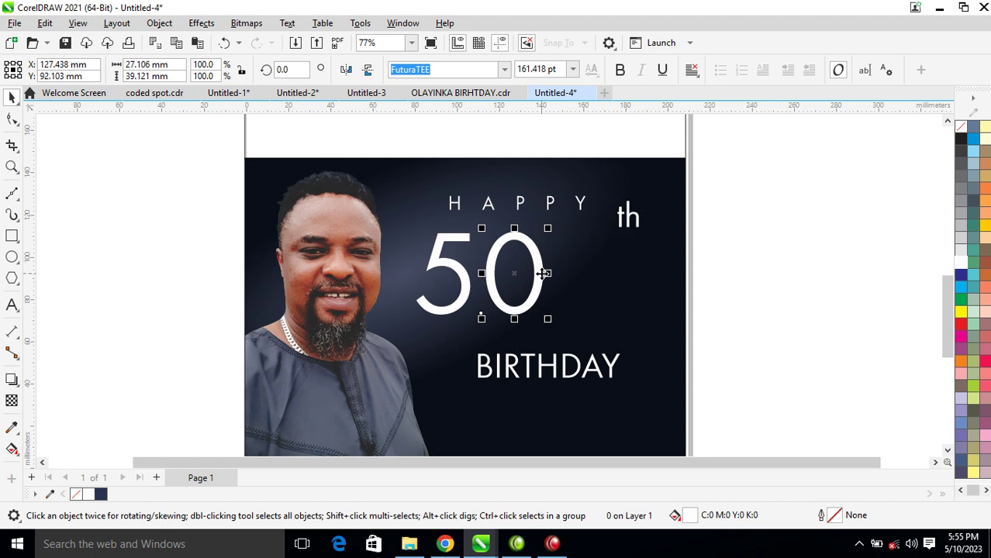
Delete the 0 and draw a white-outlined circle about 32 mm wide in its place, overlapping the 5's bowl
key("Delete")
key("z")
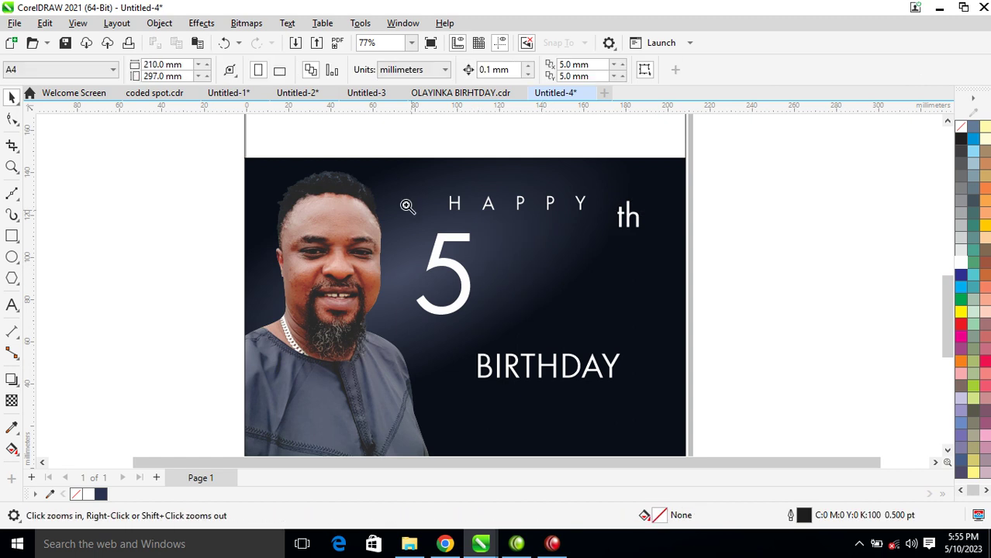
left_click(526, 281)
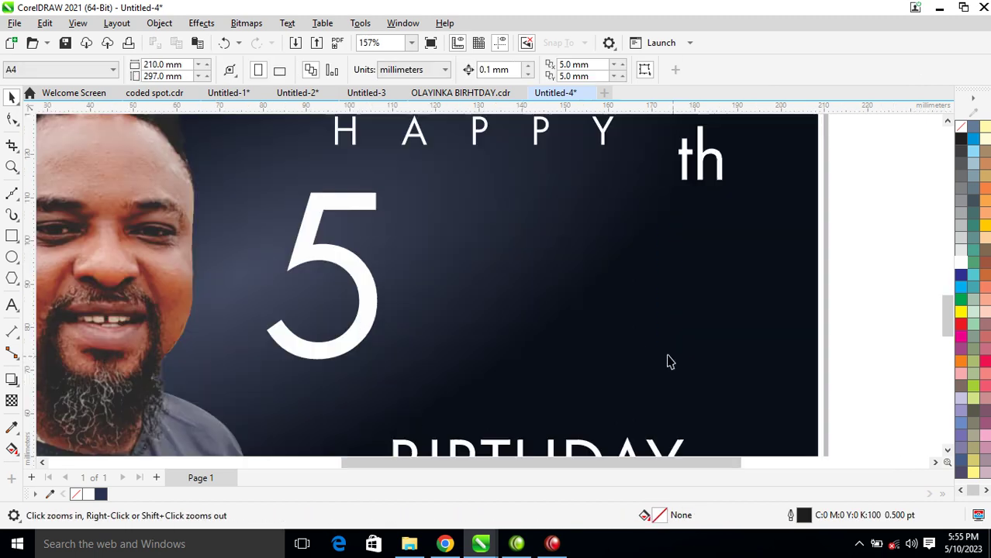
left_click(12, 258)
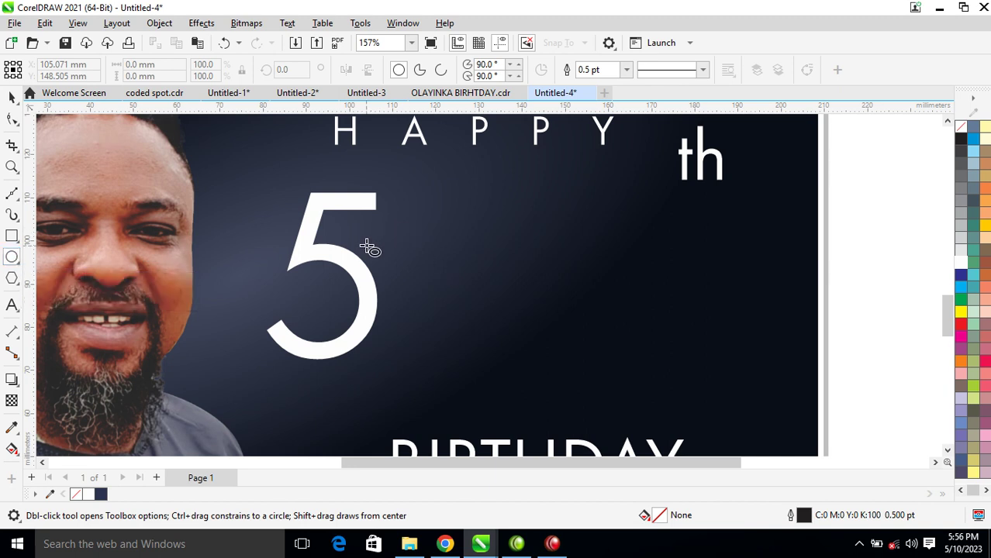
left_click_drag(353, 230, 496, 341)
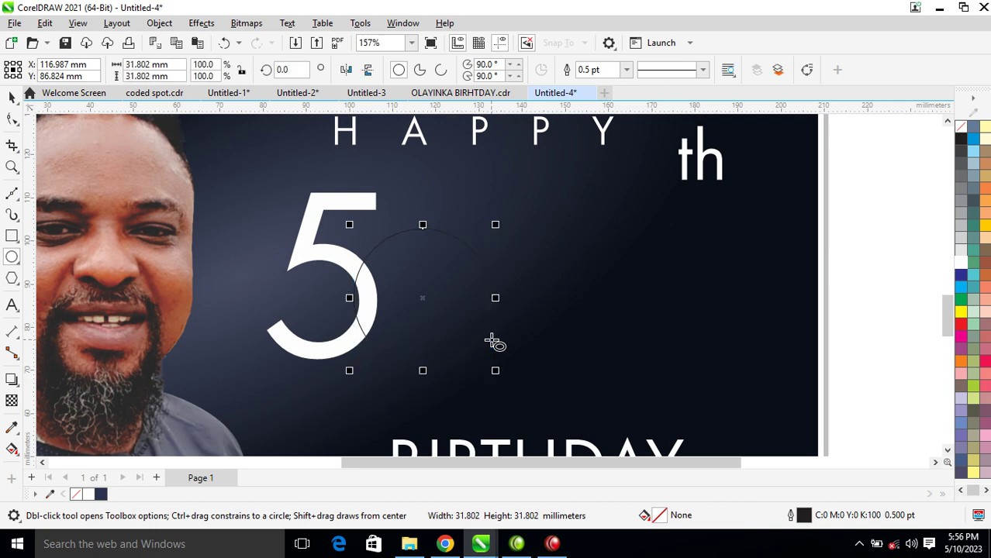
right_click(964, 266)
left_click(934, 271)
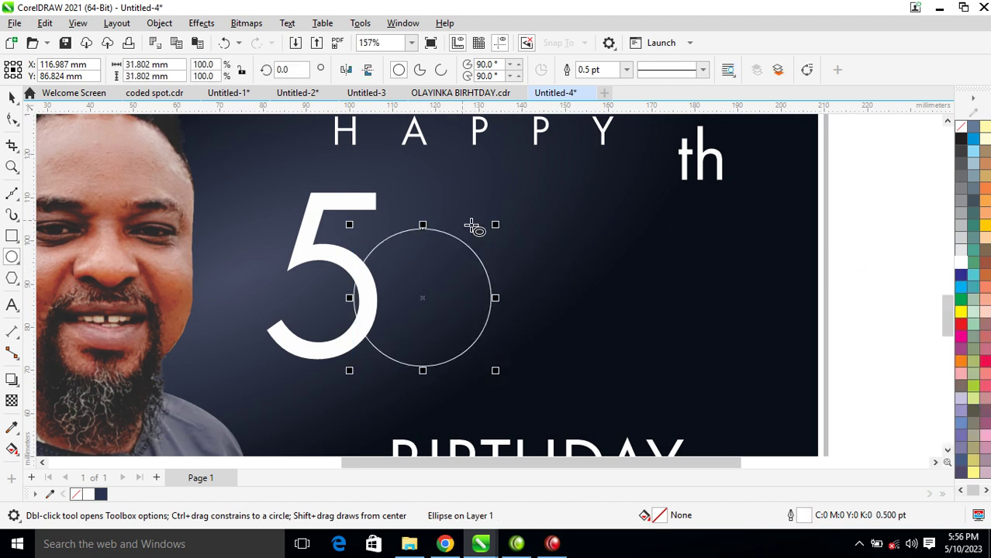
Make a concentric copy of the circle scaled to about 73.5 %, about 23 mm wide
key("space")
left_click_drag(496, 226, 491, 250)
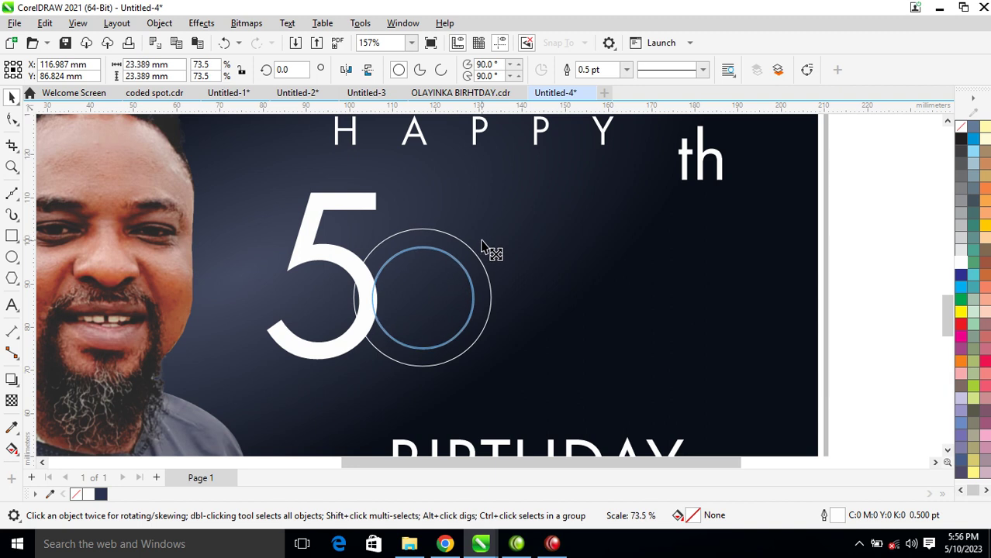
right_click(489, 249)
Combine the two concentric circles into a ring and fill it white to form the 0 of the number
left_click(439, 247)
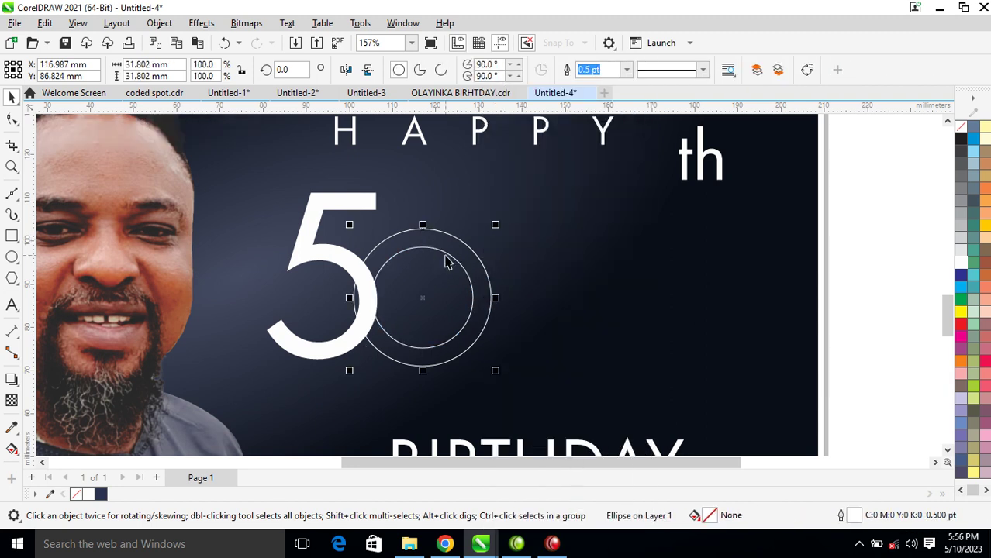
left_click(456, 252)
left_click(453, 236, "shift")
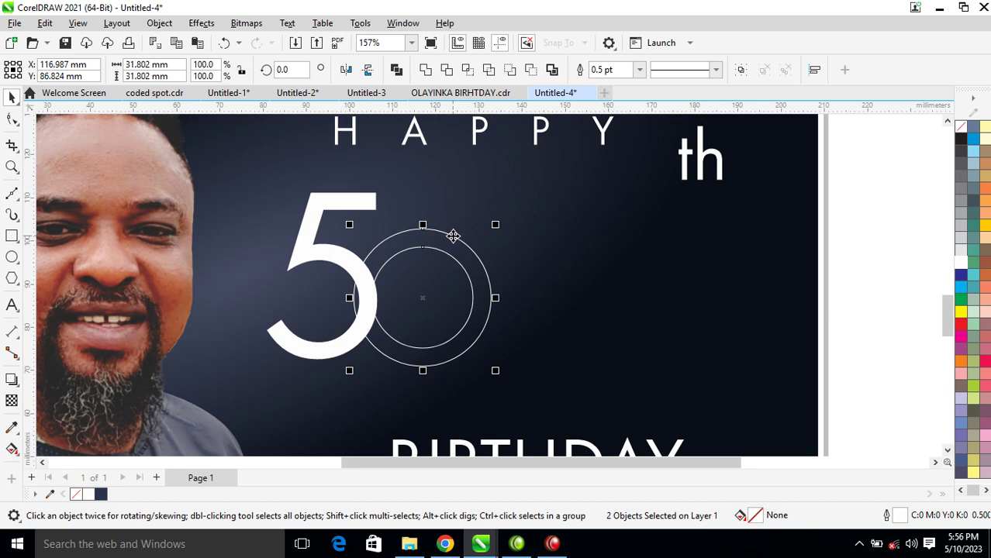
key("ctrl+l")
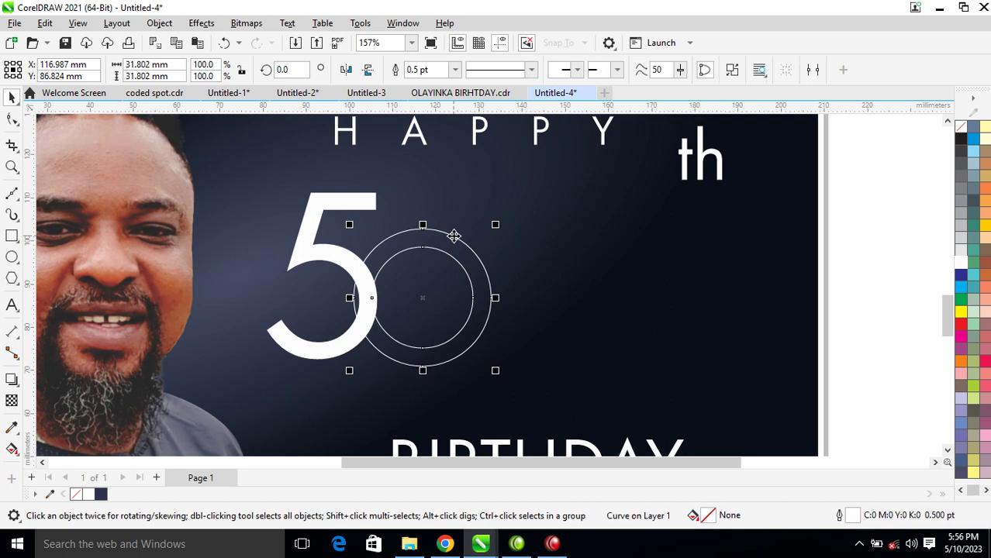
left_click(960, 264)
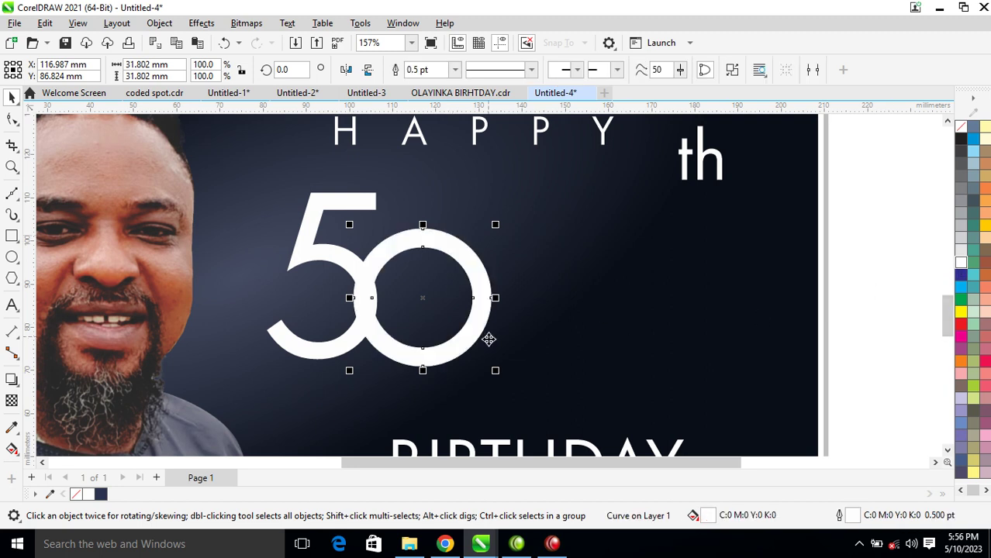
Outline the ring in black and draw a white-outlined, unfilled circle about 37 mm wide over it
right_click(961, 142)
left_click(914, 149)
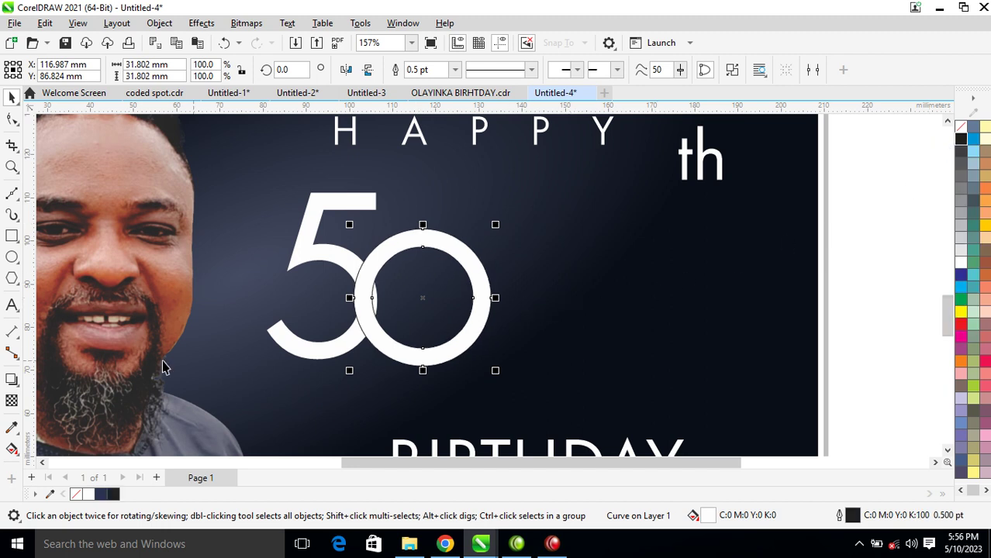
left_click(12, 258)
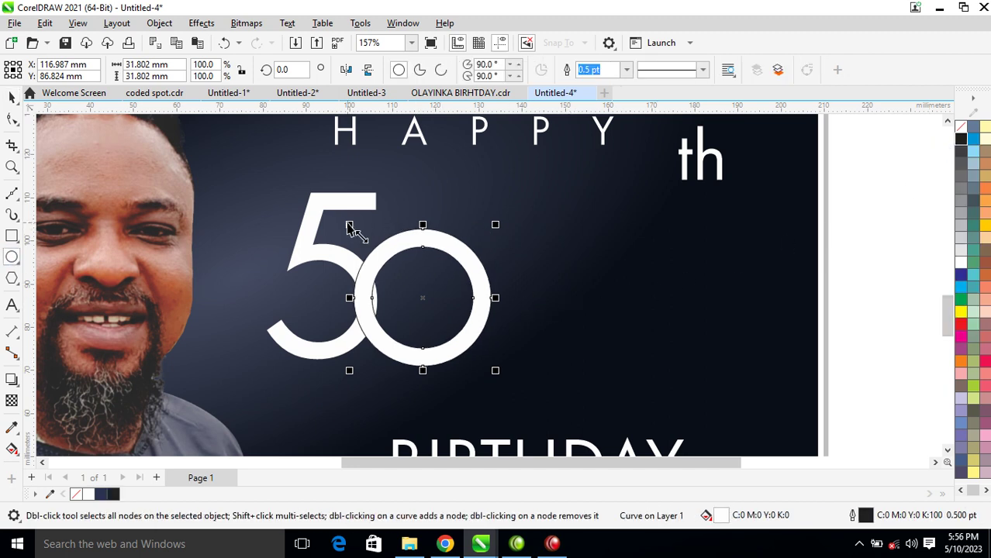
left_click_drag(357, 206, 523, 368)
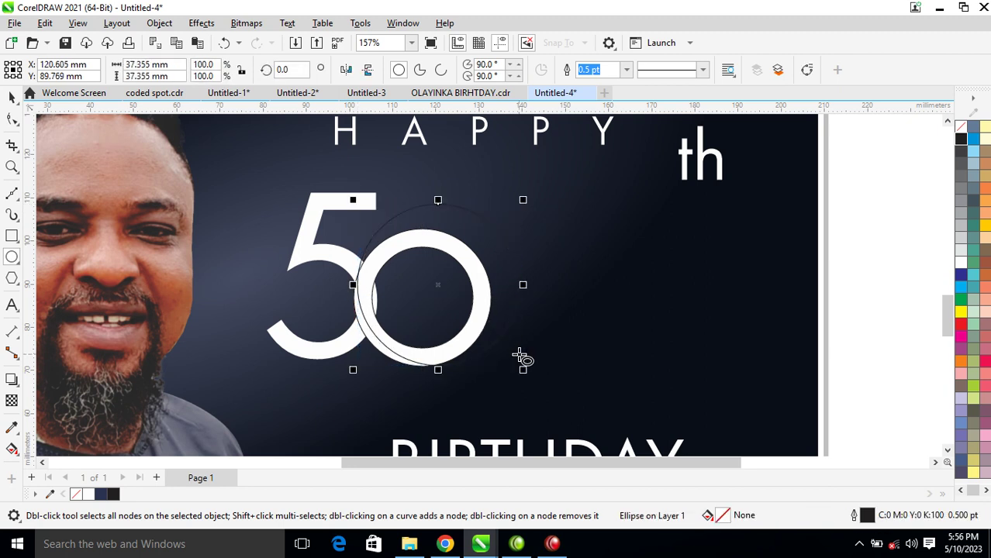
key("space")
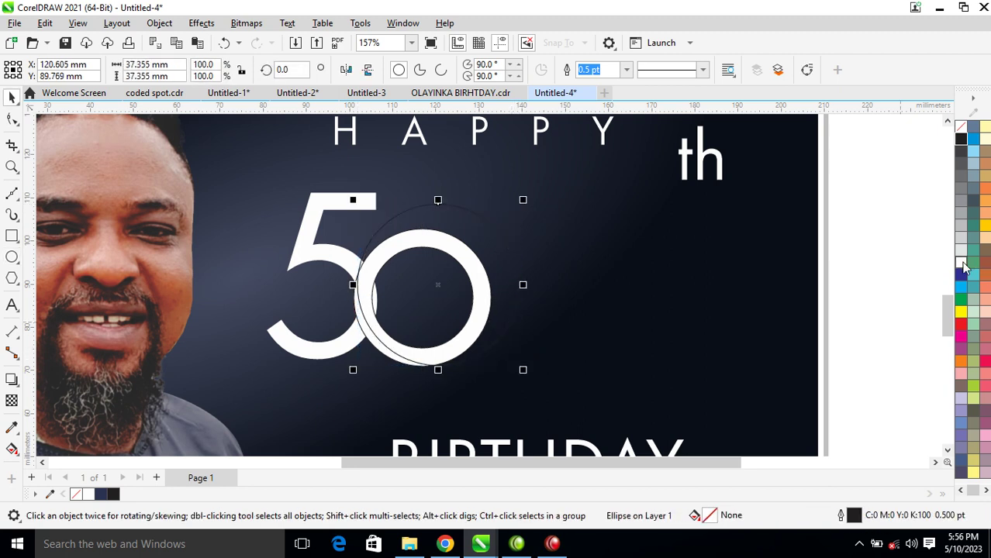
right_click(964, 267)
left_click(933, 273)
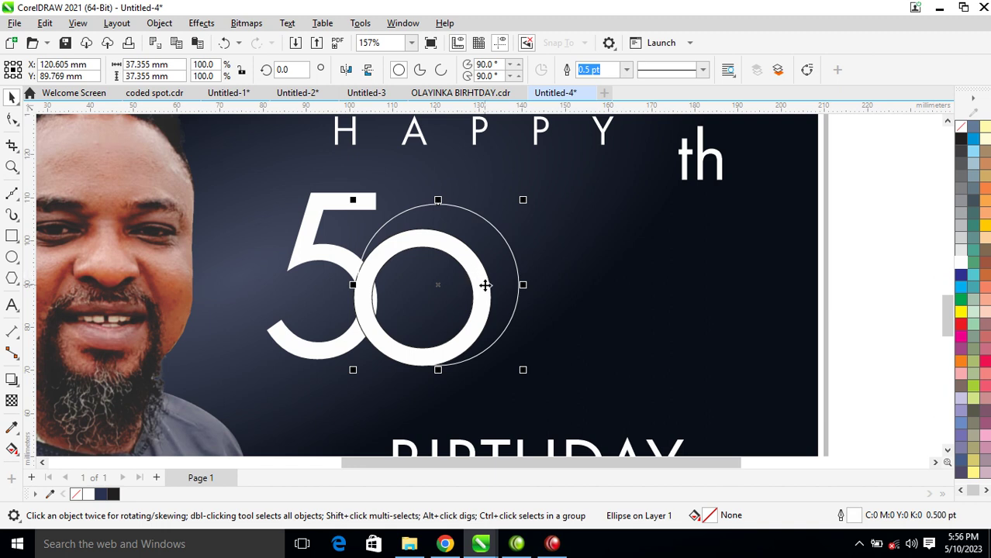
Centre the new circle on the ring both horizontally and vertically
left_click(484, 284, "shift")
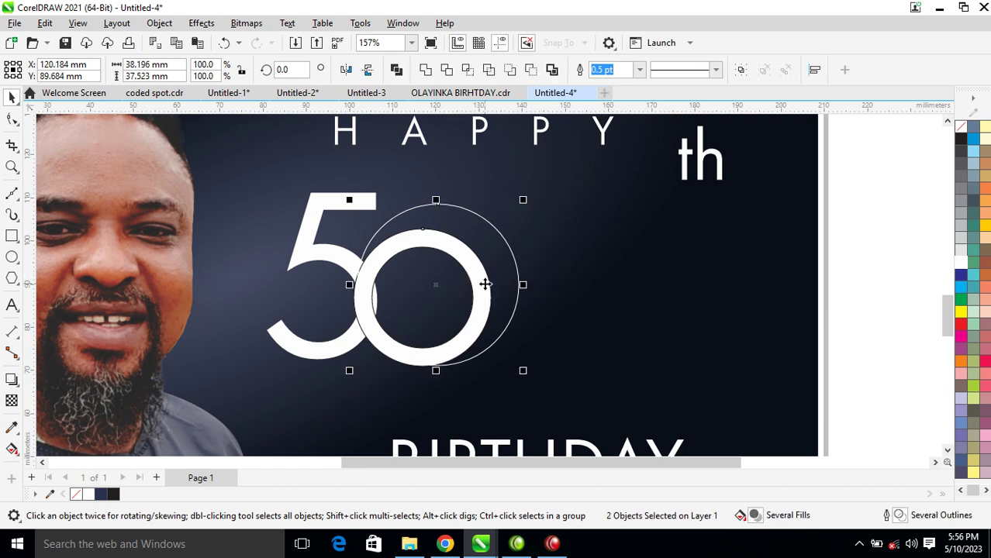
key("c")
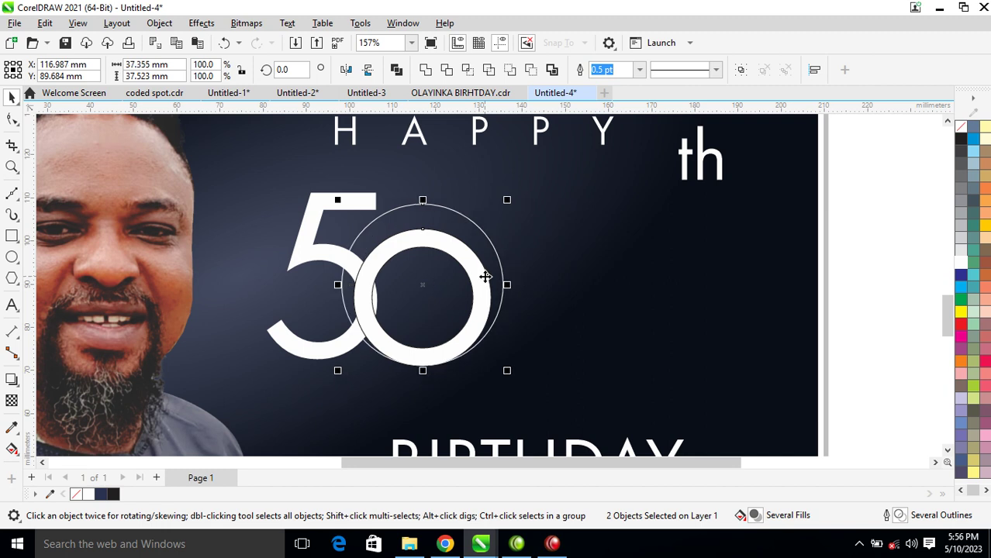
key("e")
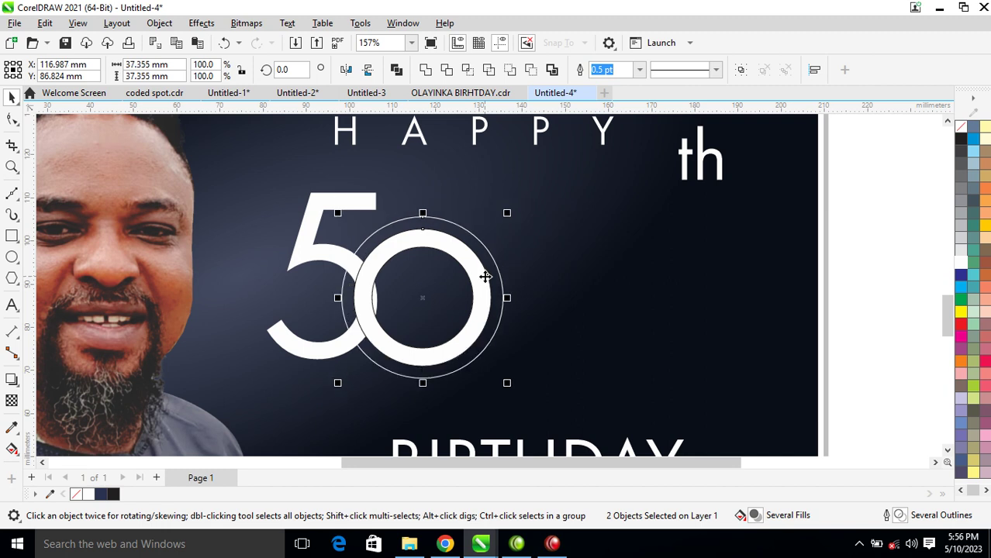
left_click(594, 236)
Shrink the outer circle to about 34.5 mm wide, add a concentric copy about 21.7 mm wide, and combine both circles
left_click(474, 237)
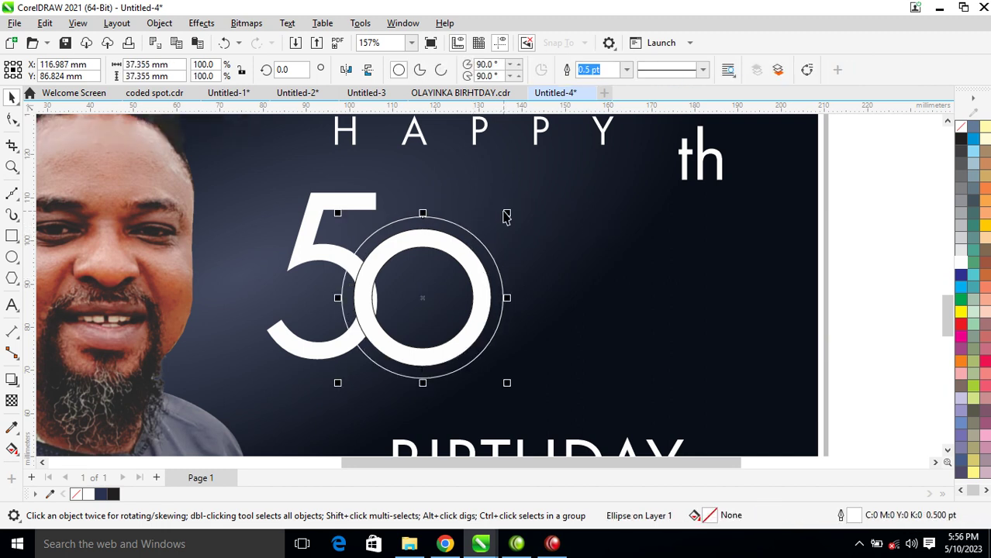
left_click_drag(507, 214, 494, 251)
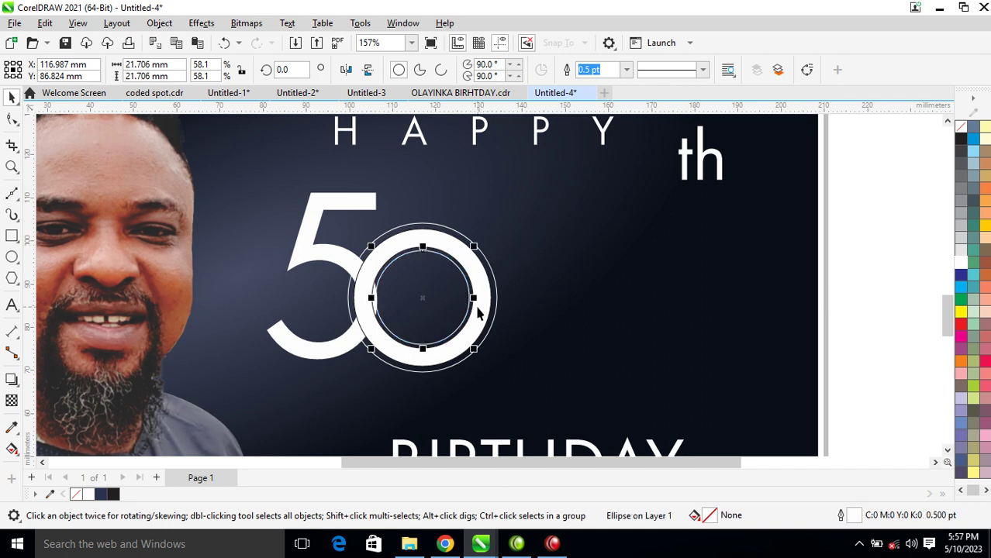
left_click(443, 231, "shift")
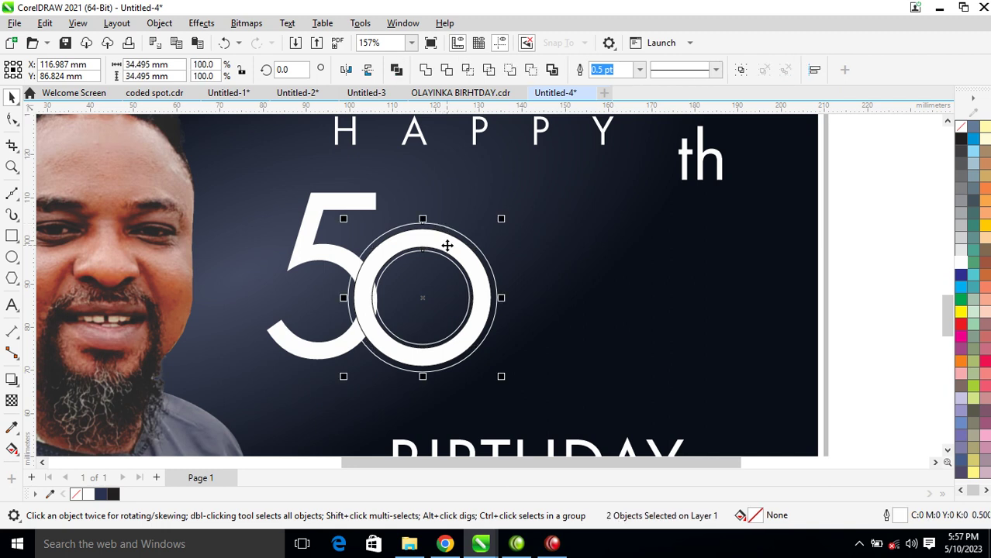
key("ctrl+l")
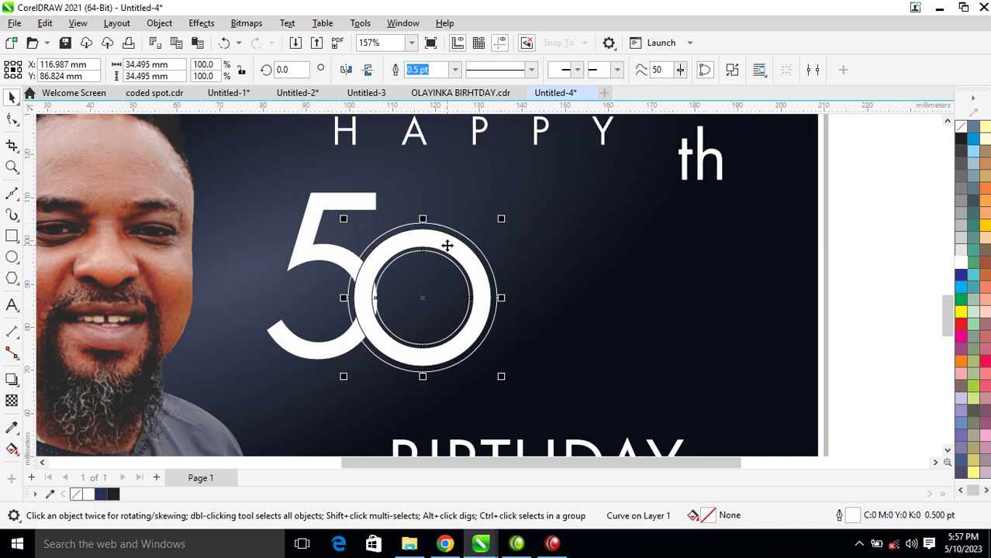
Trim the 5 with the combined circle outline to open a gap around the ring, and remove the cutting outline
left_click(369, 208, "shift")
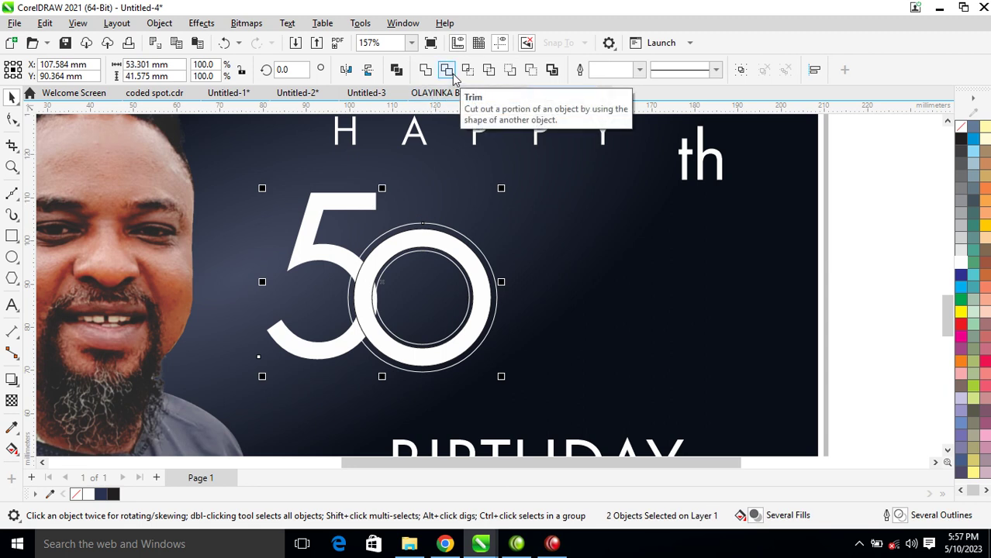
left_click(452, 72)
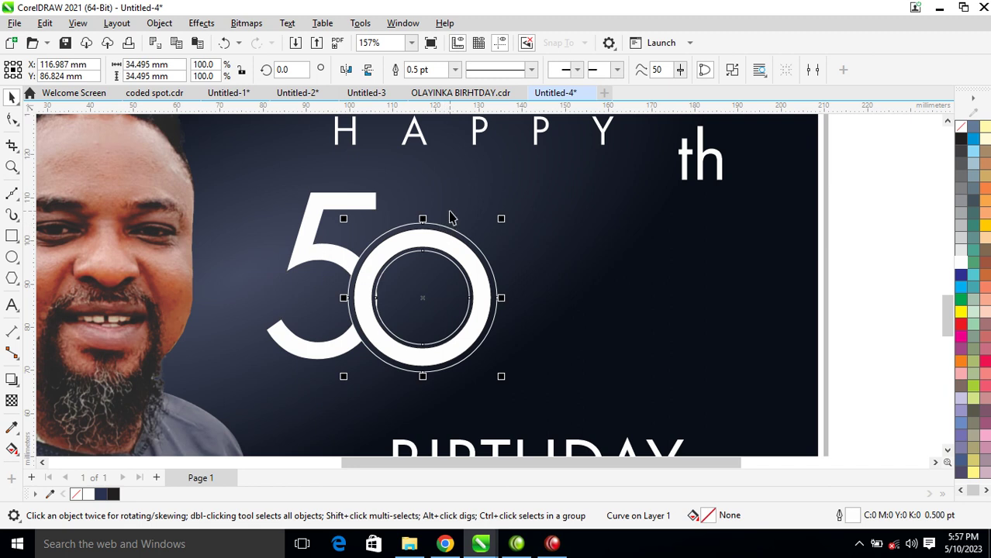
key("Escape")
scroll(440, 242, "down", 5)
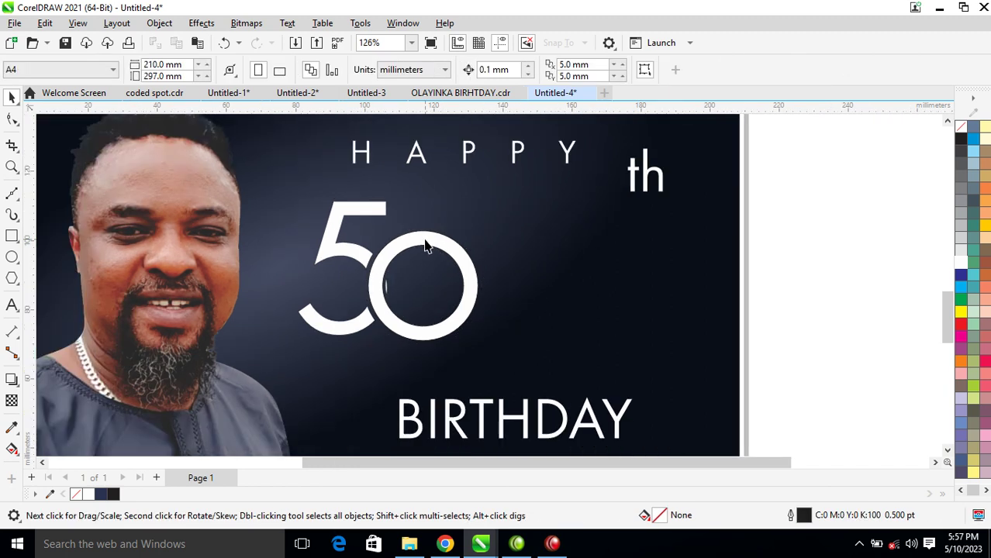
Move the 5 and the ring together about 10 mm right and 5.5 mm down, and combine them into one curve
key("z")
left_click_drag(204, 159, 695, 412)
left_click(461, 236)
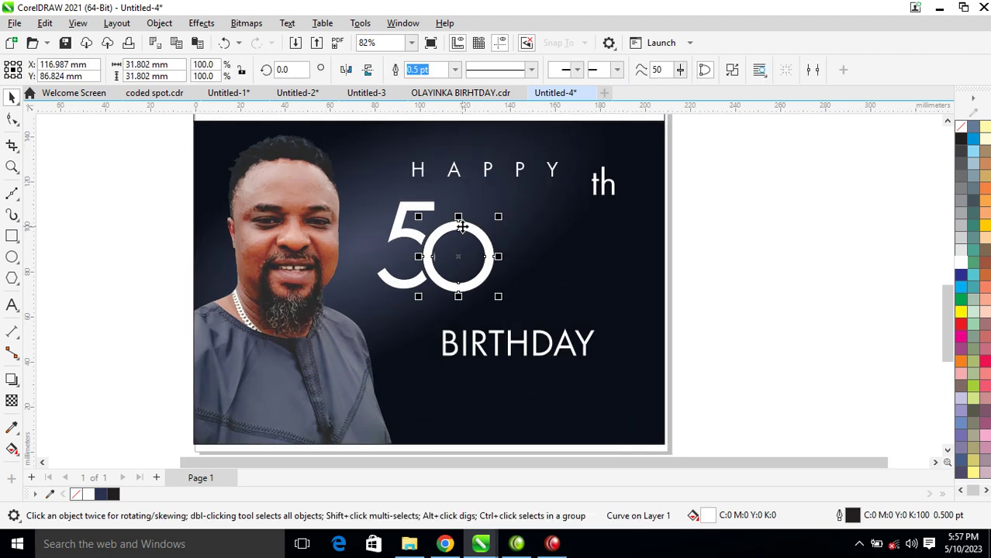
left_click(403, 230, "shift")
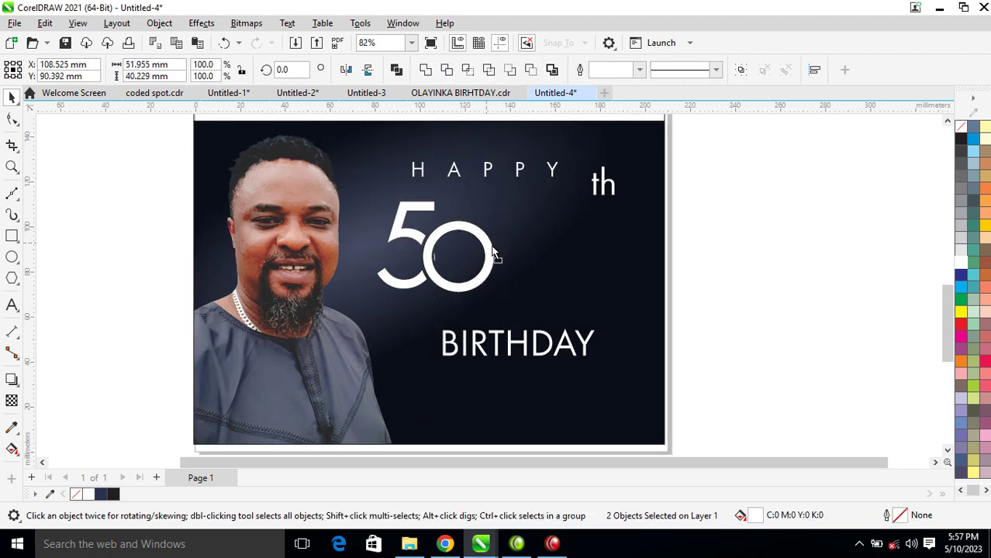
left_click_drag(487, 245, 512, 259)
key("ctrl+l")
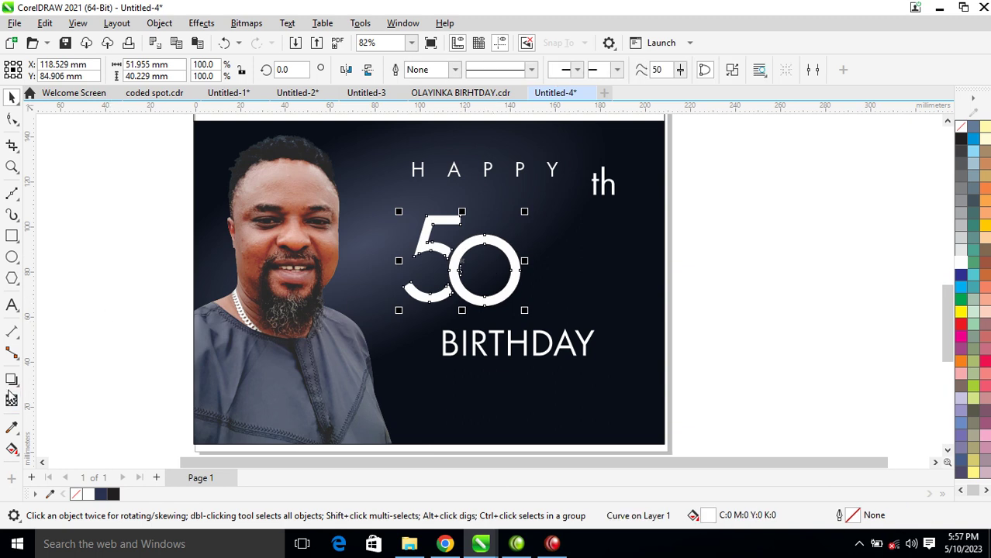
Apply a vertical fountain fill to the 50 with white ends and a black colour stop at 55 %
key("g")
left_click_drag(481, 207, 481, 300)
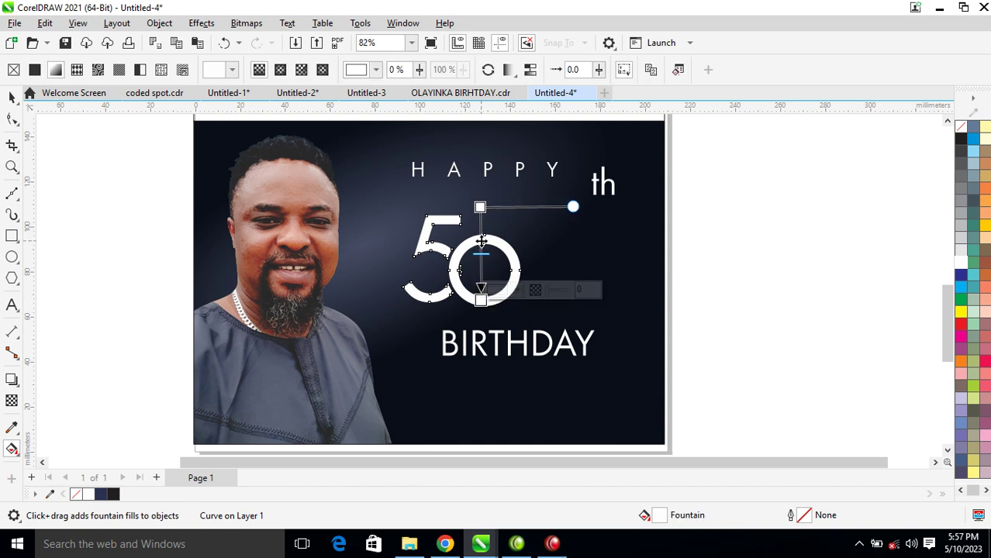
double_click(482, 242)
mouse_move(482, 241)
left_mouse_down()
mouse_move(480, 279)
mouse_move(481, 258)
left_mouse_up()
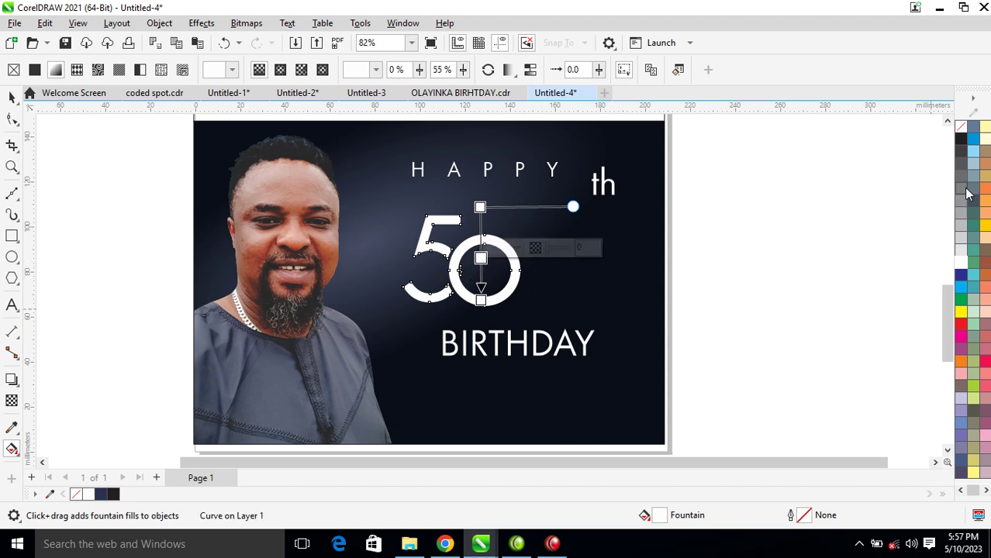
left_click(961, 139)
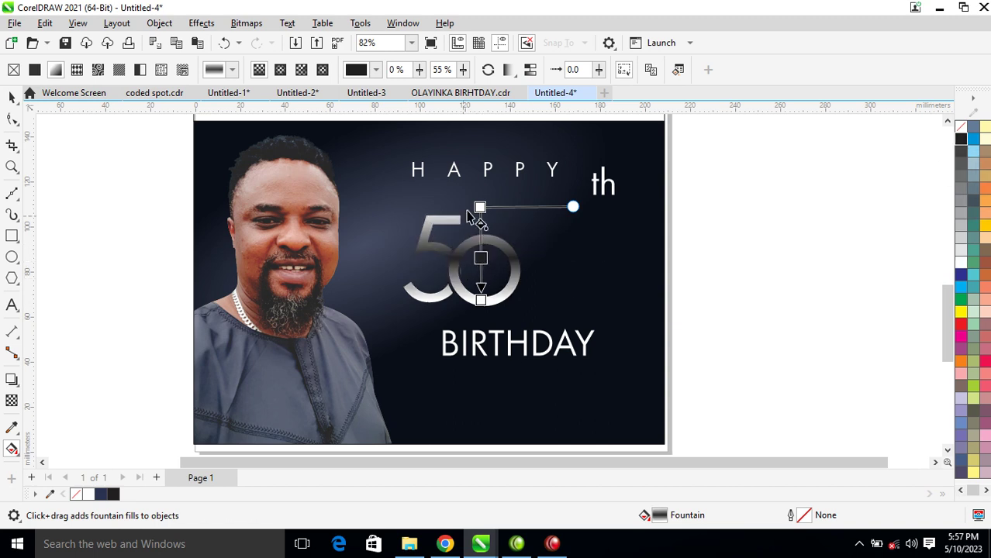
Shorten the gradient from both ends so the black band is confined to the middle of the 0
left_click_drag(480, 207, 480, 247)
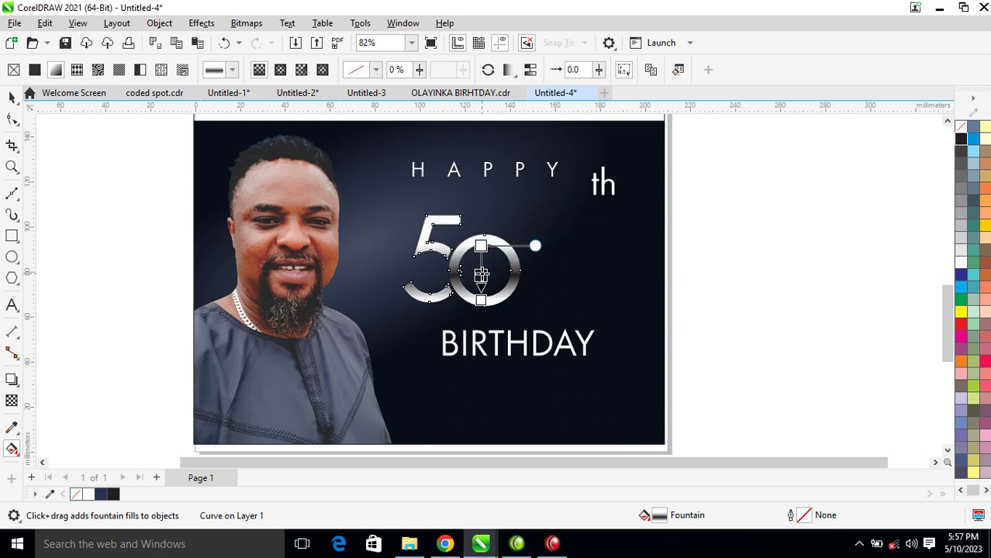
left_click_drag(481, 300, 482, 264)
left_click(481, 265)
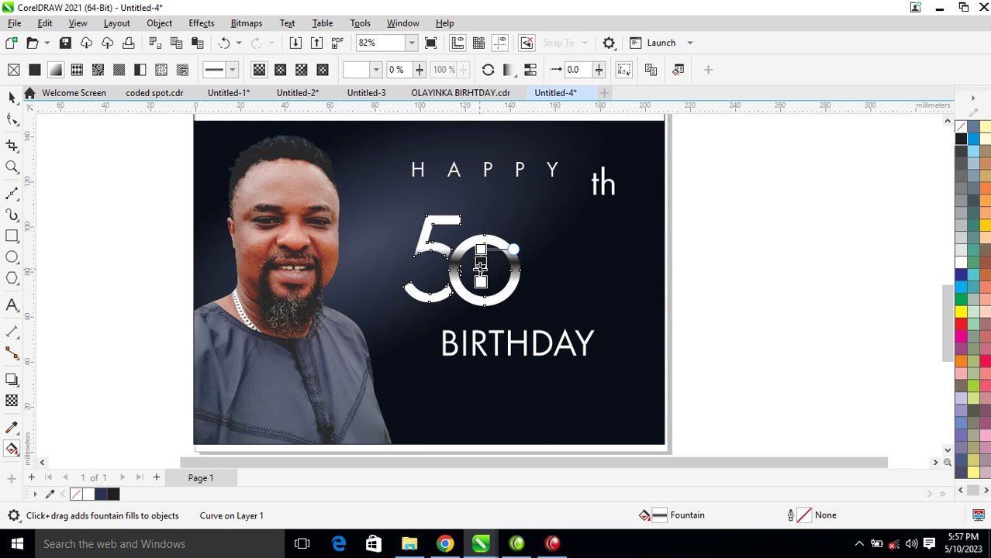
key("space")
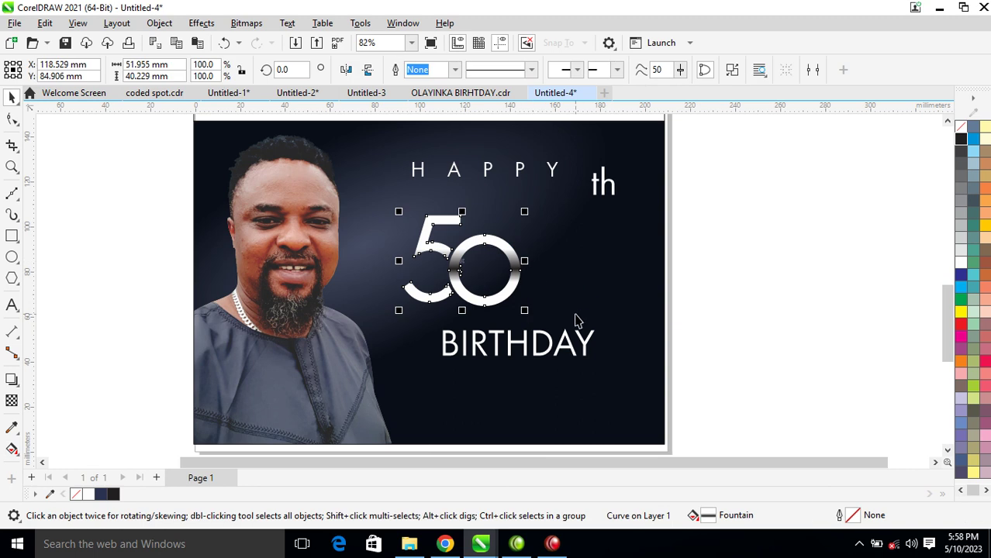
Give the 50 a white 2 pt outline that scales with the object and sits behind the fill
right_click(952, 267)
left_click(913, 276)
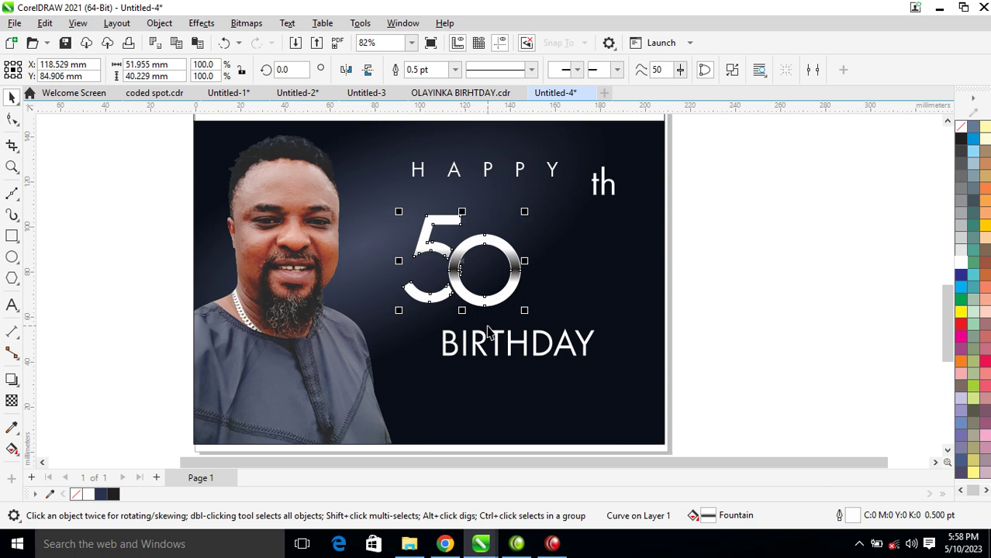
key("F12")
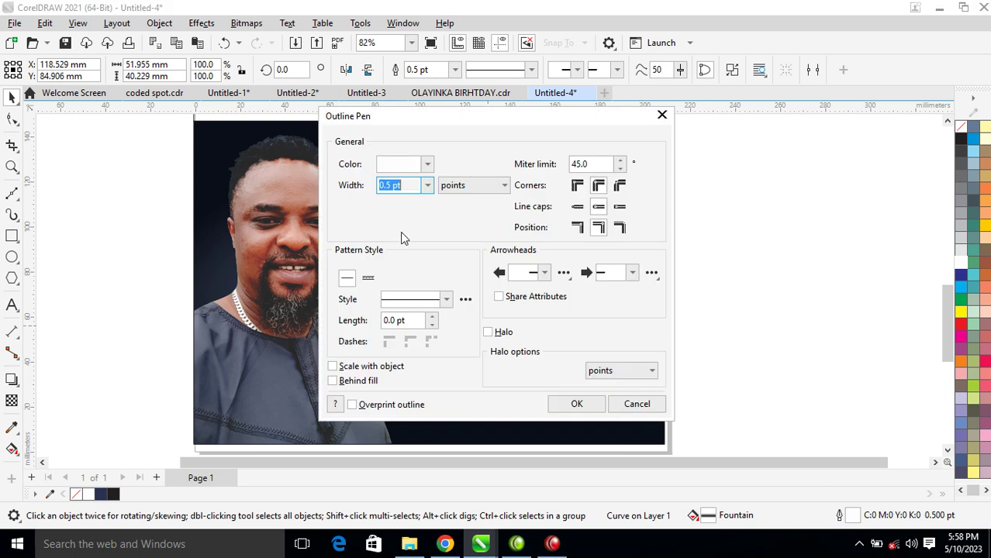
type("2")
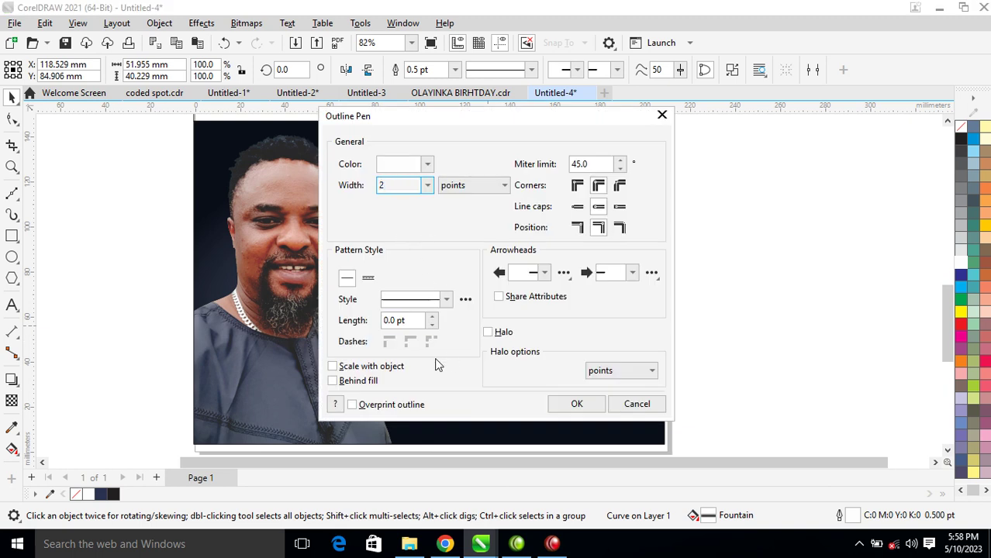
left_click(346, 366)
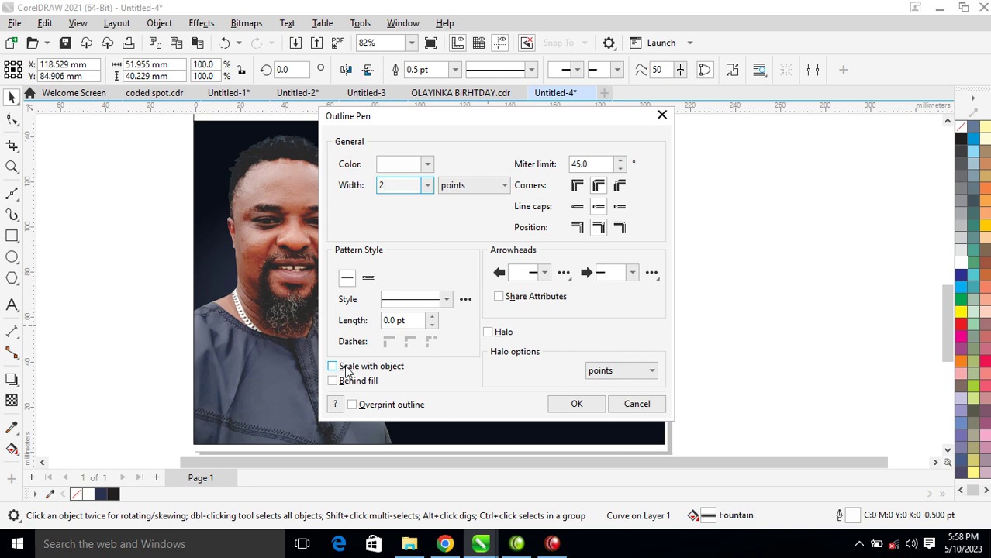
left_click(334, 381)
left_click(573, 404)
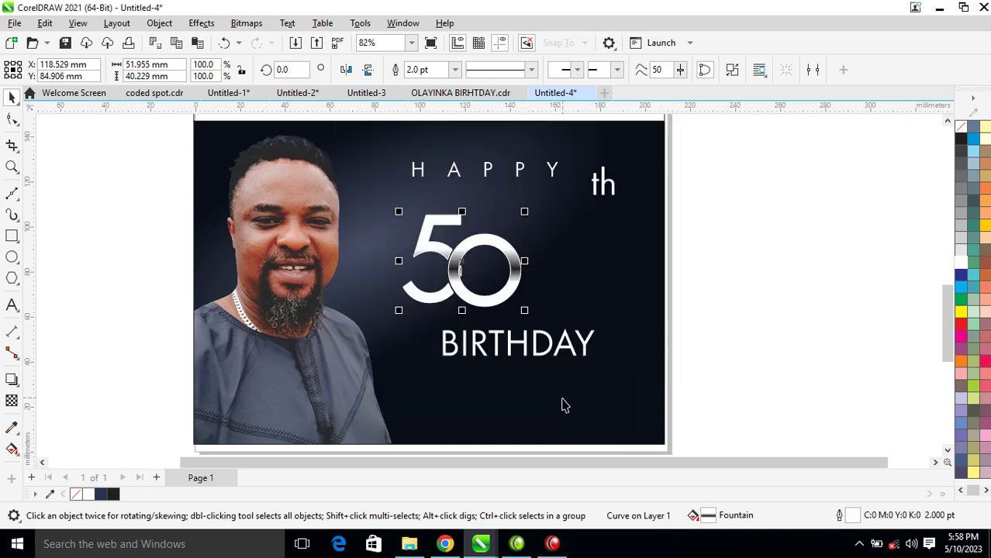
Scale down the "th", place it against the upper right of the 0, and group it with the number
left_click(606, 195)
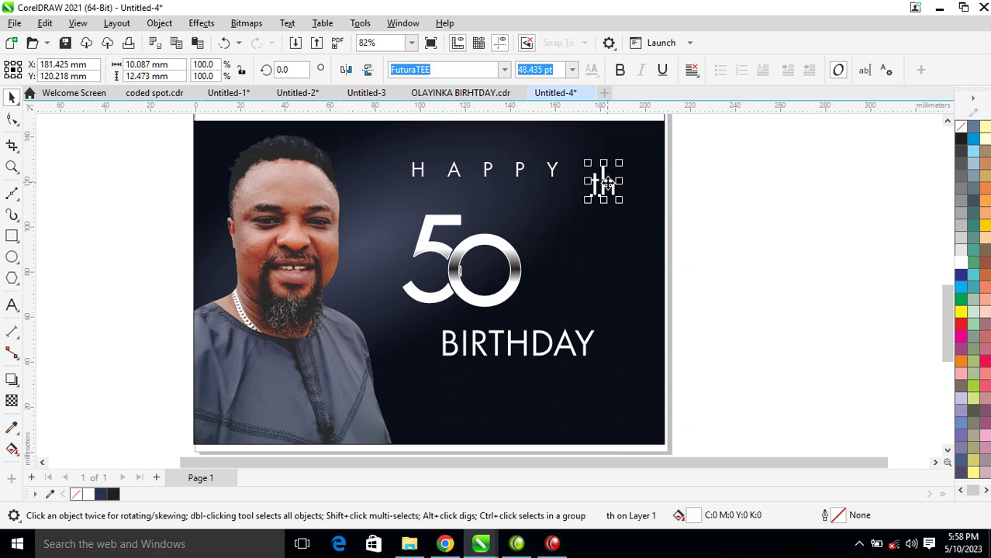
left_click_drag(720, 154, 543, 228)
left_click_drag(602, 184, 529, 235)
left_click(509, 287, "shift")
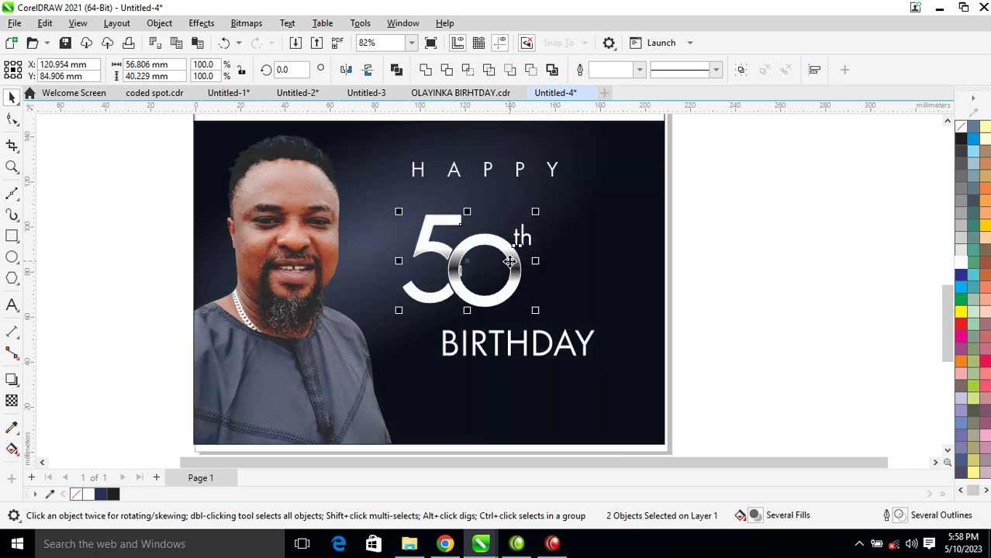
key("ctrl+g")
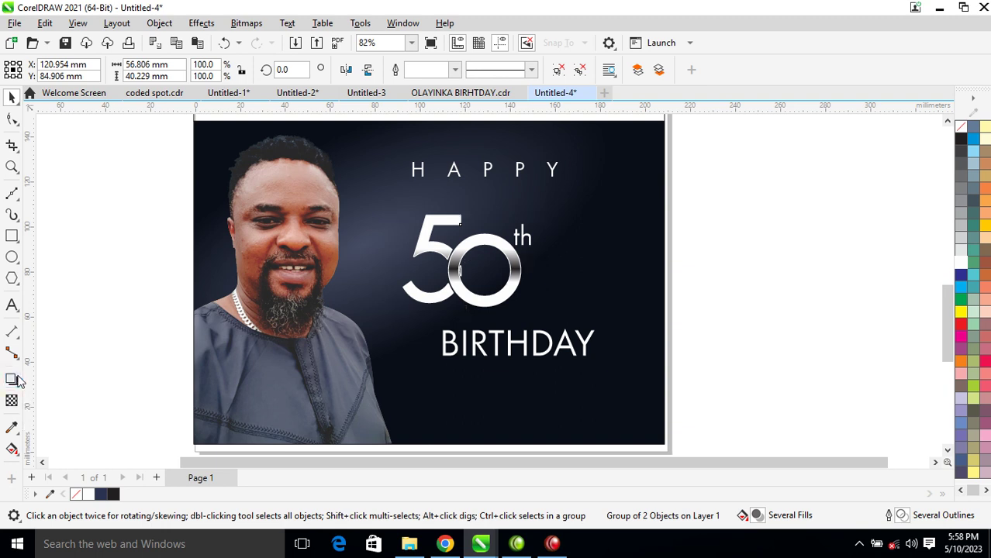
Add a black Multiply drop shadow towards the lower right of the "50th" group and break the shadow apart
left_click(12, 380)
left_click_drag(464, 260, 497, 311)
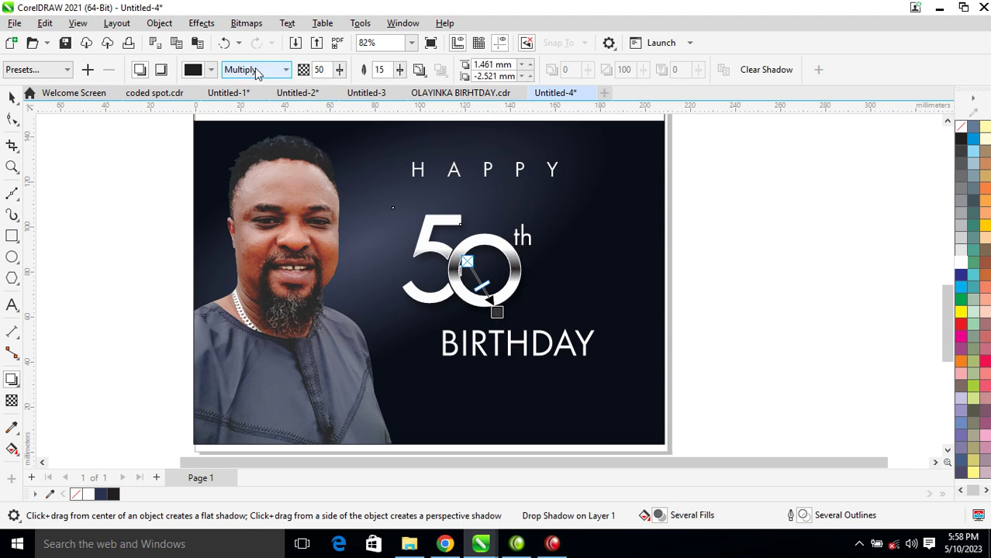
left_click(159, 23)
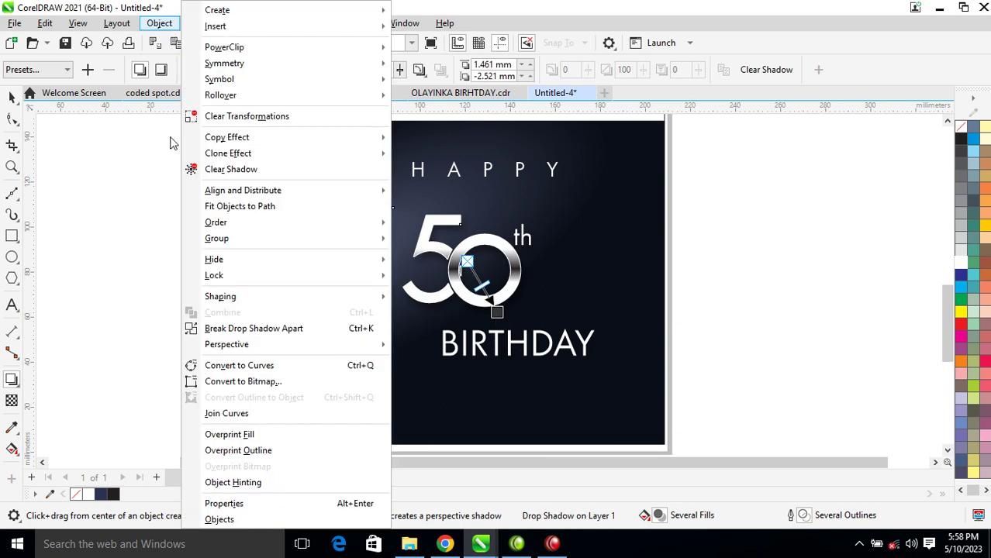
left_click(254, 329)
key("space")
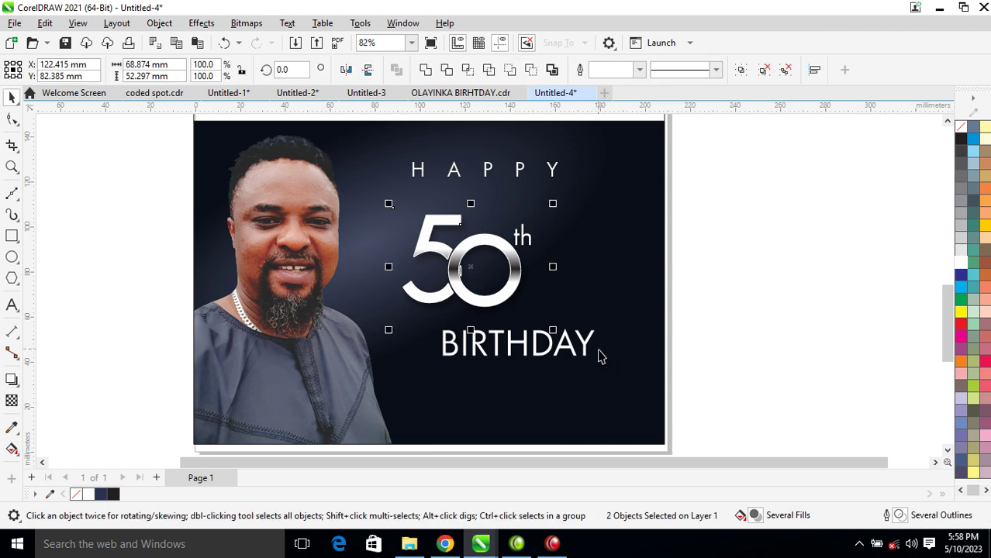
Group the "50th" lettering with its shadow and shift it to the right between HAPPY and BIRTHDAY
key("ctrl+g")
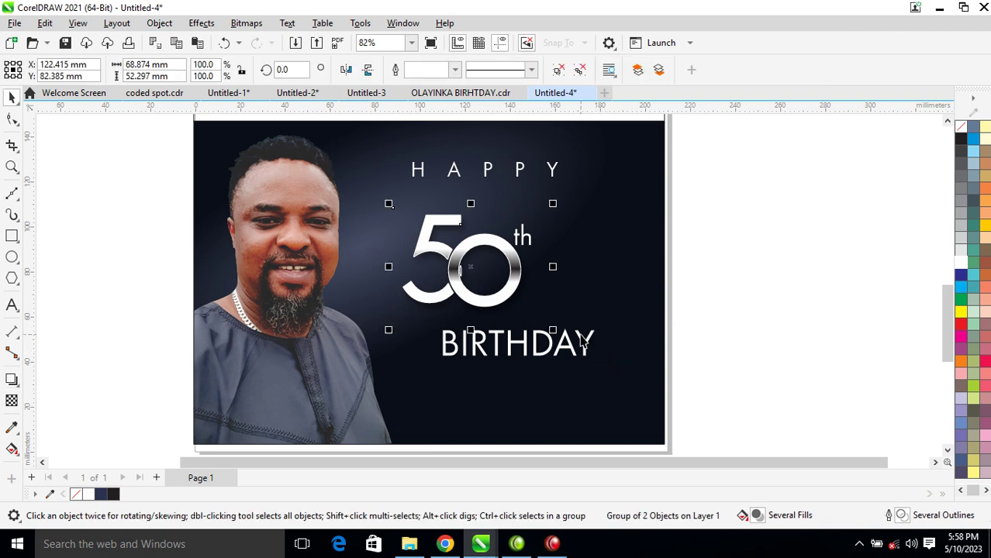
left_click_drag(515, 269, 540, 266)
Shrink BIRTHDAY to about 19.9 pt directly under the 50 and widen its letter spacing to about 63 mm overall
left_click(587, 343)
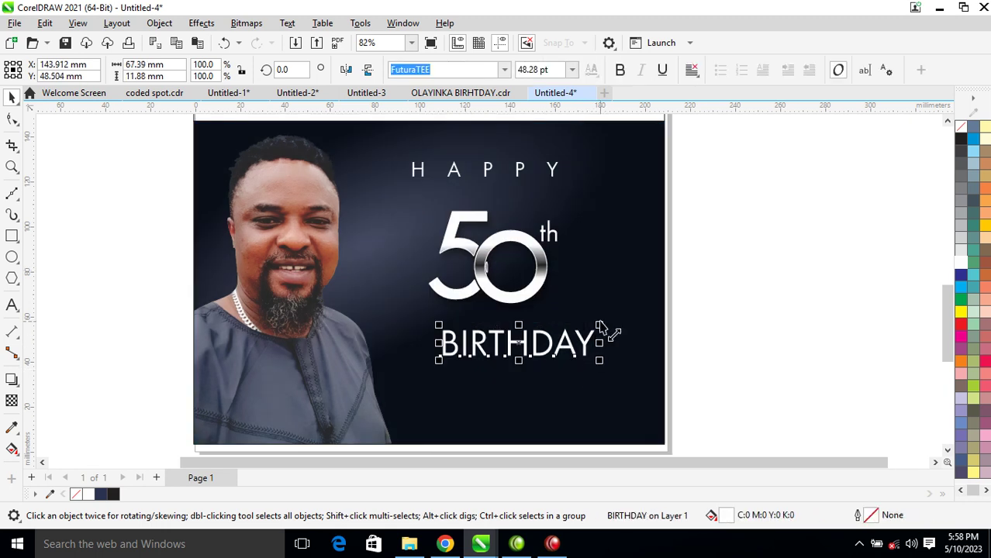
left_click_drag(599, 325, 475, 319)
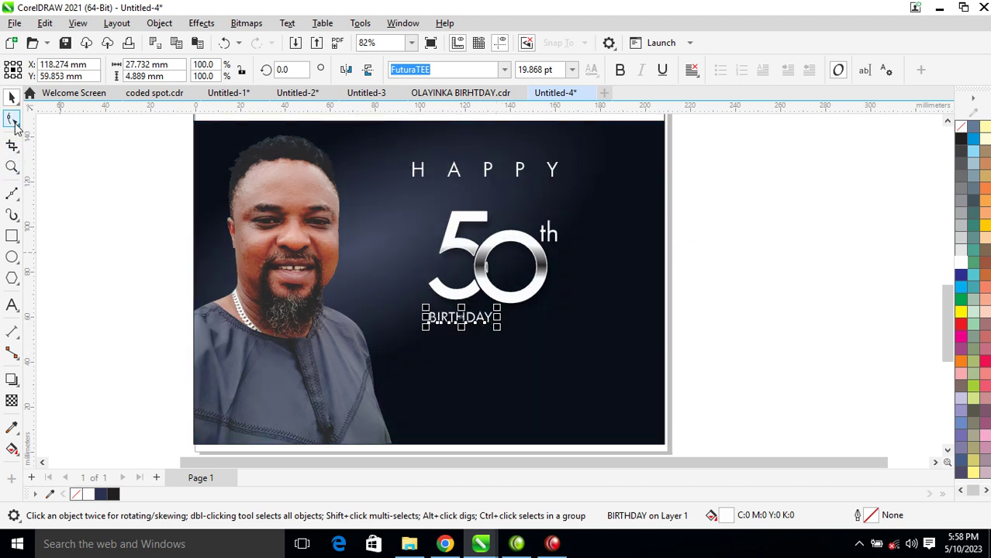
left_click(13, 120)
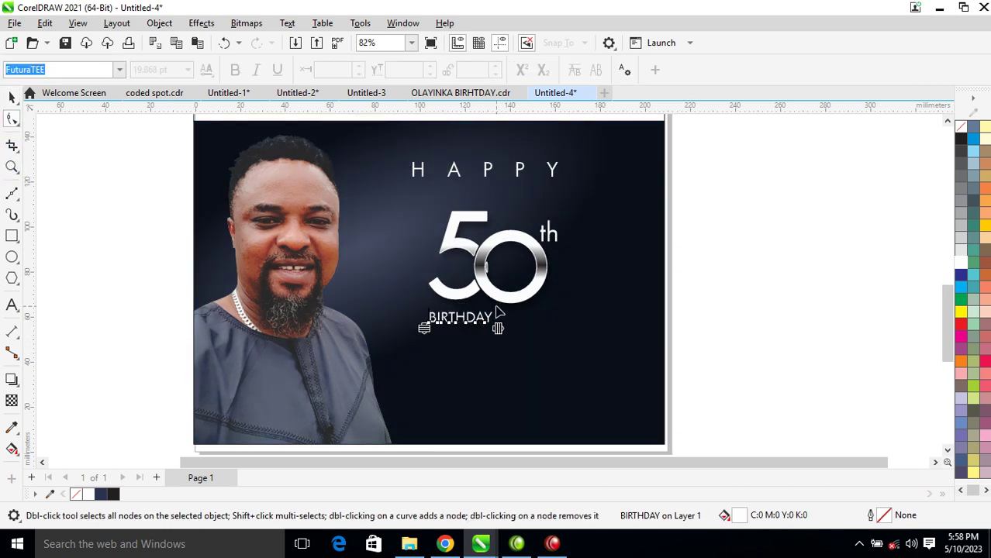
left_click_drag(500, 329, 570, 335)
key("space")
Shrink HAPPY to about 20 pt just above the 50 and tighten BIRTHDAY's letter spacing to about 51 mm overall
left_click(562, 167)
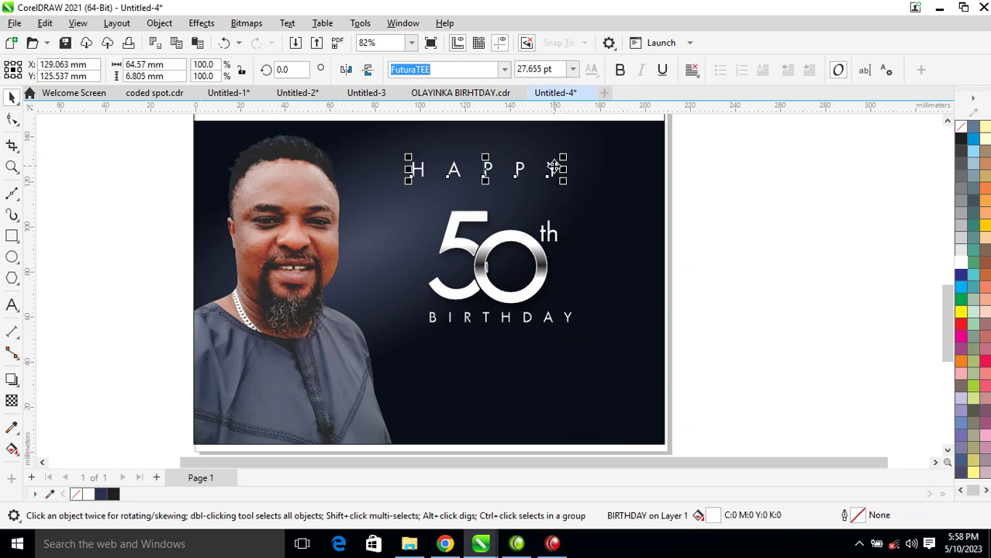
left_click_drag(571, 161, 518, 200)
left_click(572, 330)
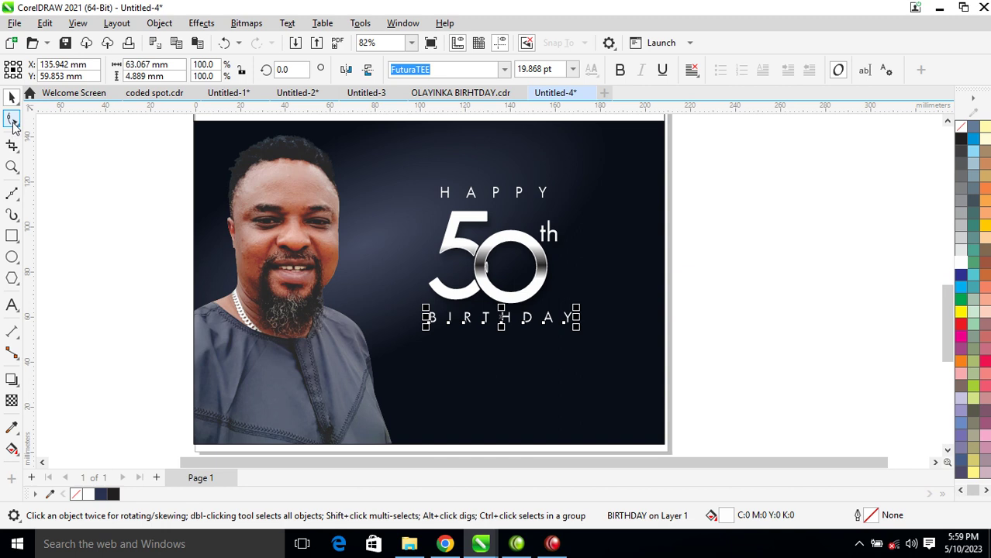
left_click(12, 121)
left_click_drag(577, 331, 545, 334)
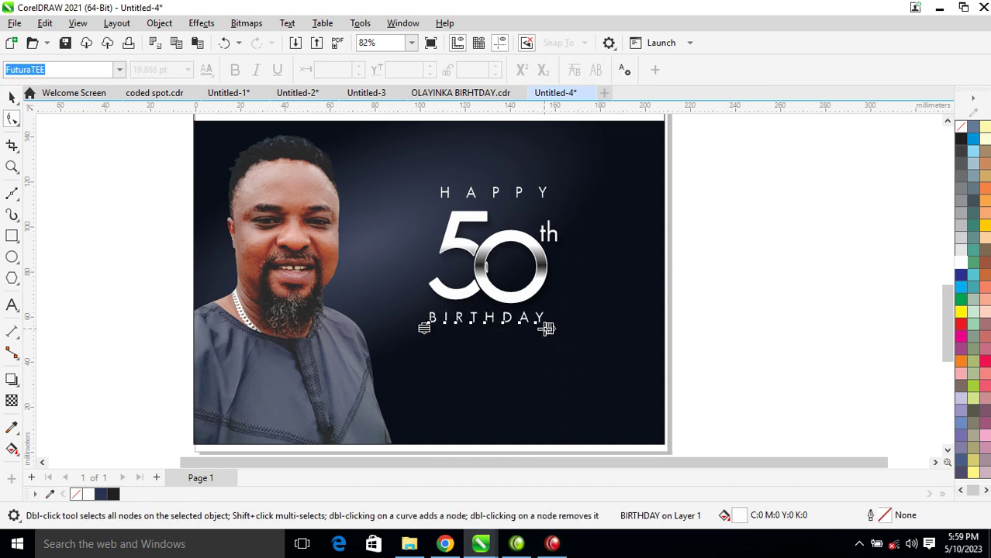
key("space")
Align the centres of HAPPY and BIRTHDAY vertically, and move both together with the "50th" group higher on the background
left_click(545, 193, "shift")
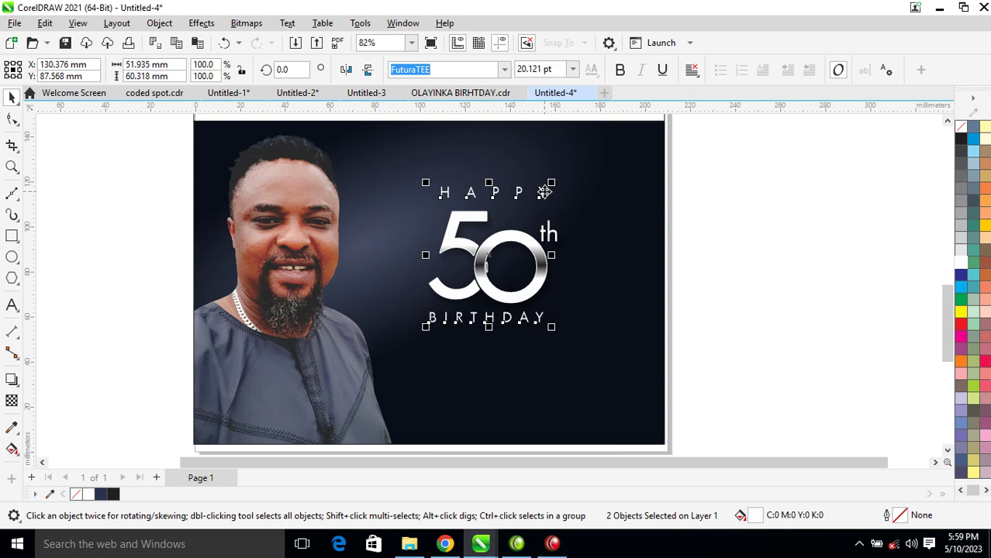
key("c")
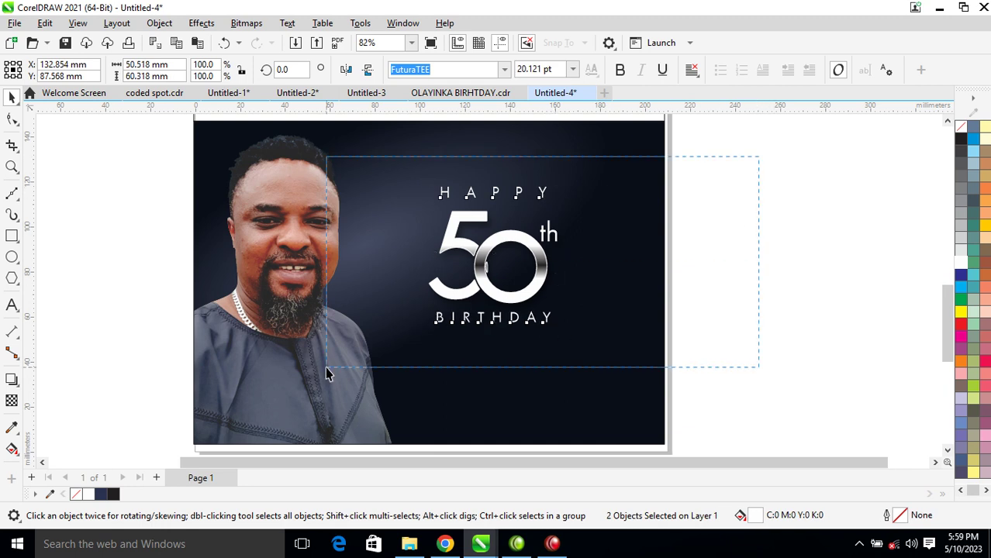
left_click(516, 297, "shift")
left_click_drag(536, 277, 536, 248)
left_click(697, 346)
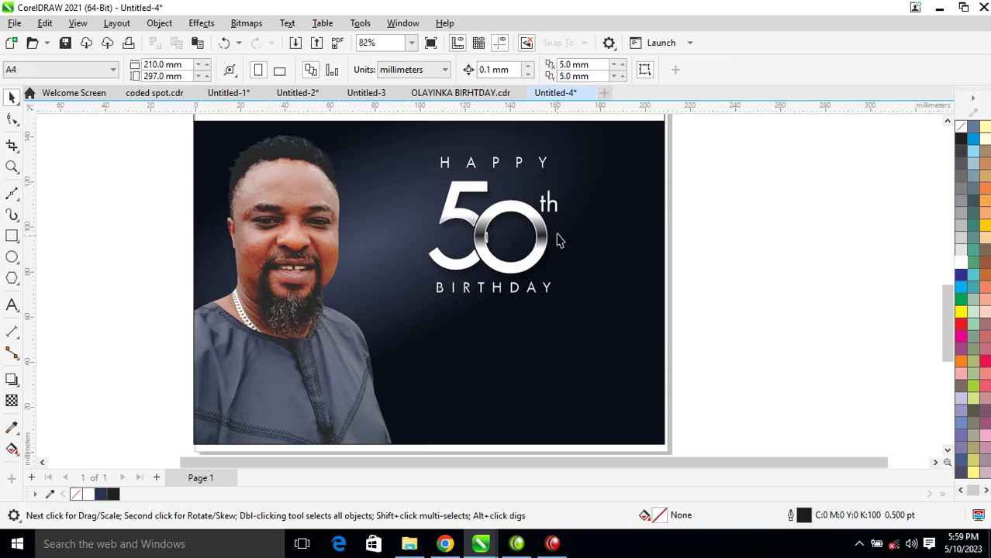
Place a copy of BIRTHDAY below the lettering and replace its text with the celebrant's first name
left_click_drag(547, 293, 548, 341)
right_click(548, 341)
double_click(547, 341)
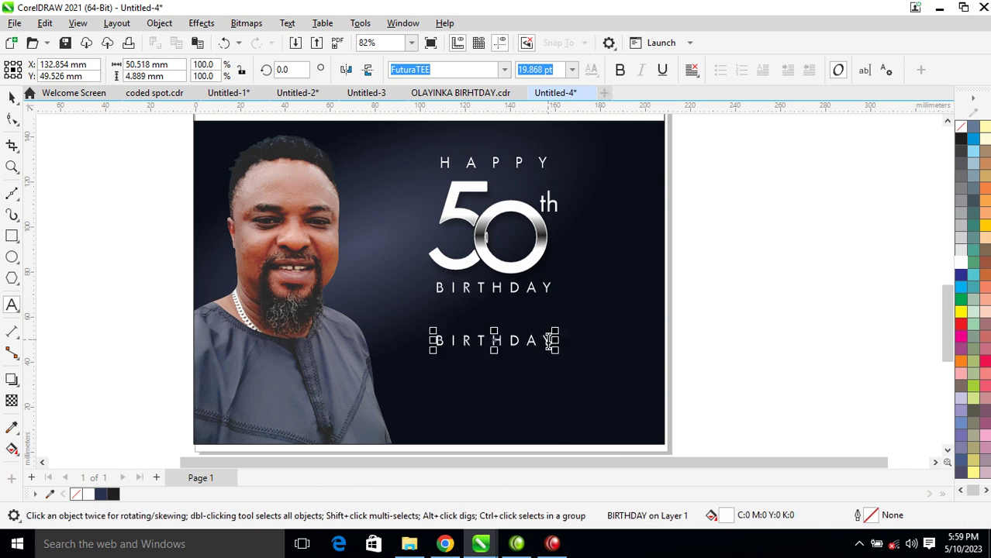
double_click(549, 341)
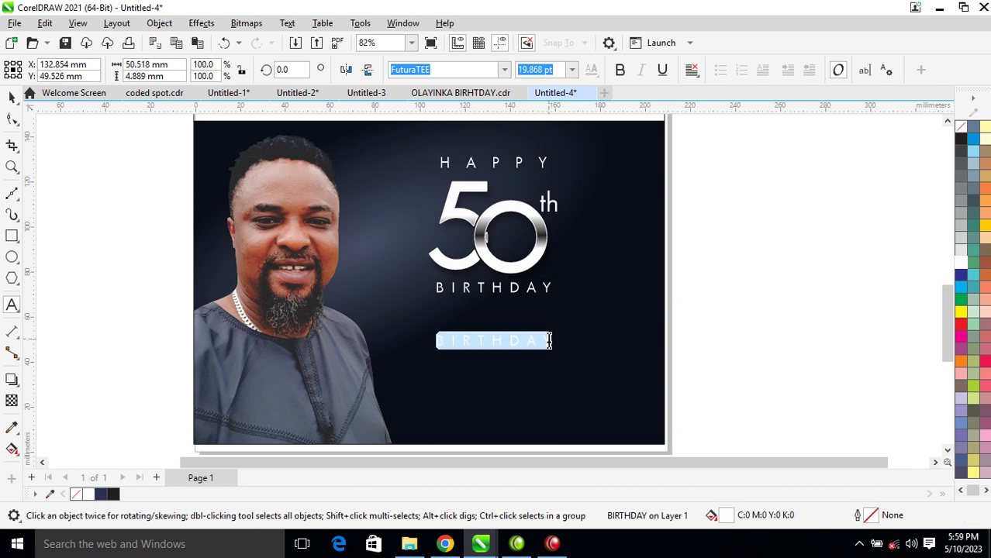
type("Samson")
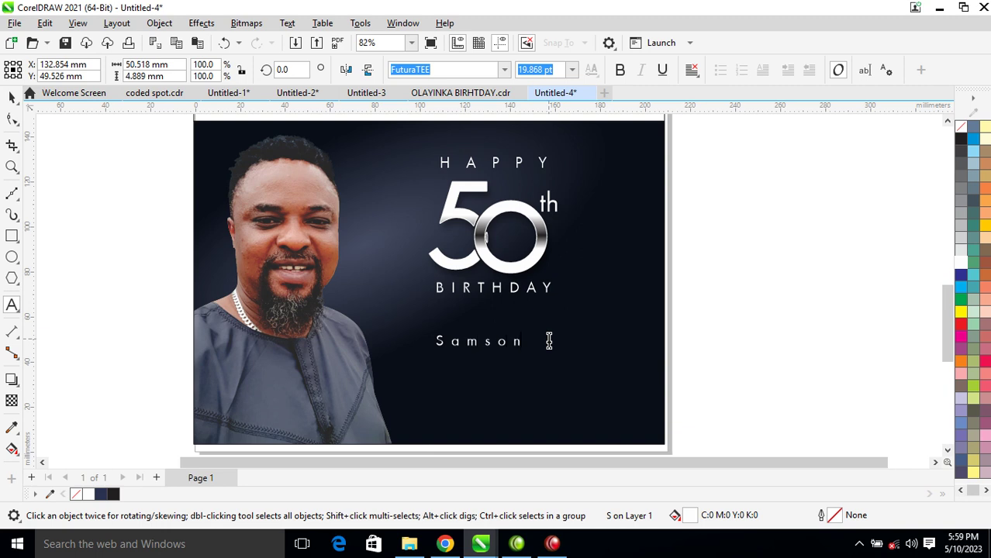
key("ctrl+space")
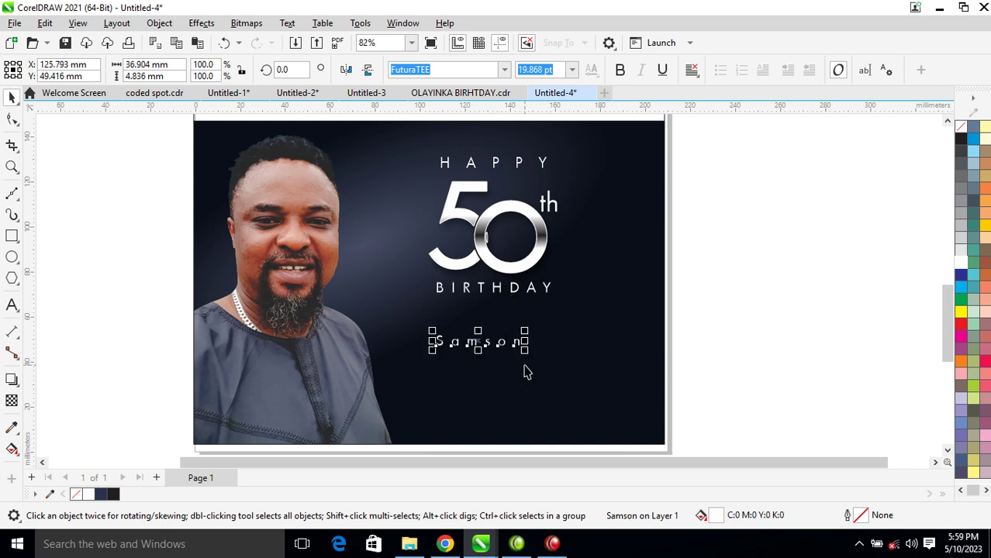
Enlarge the celebrant's name to about 65.8 pt, with the text about 79 mm wide
left_click(11, 118)
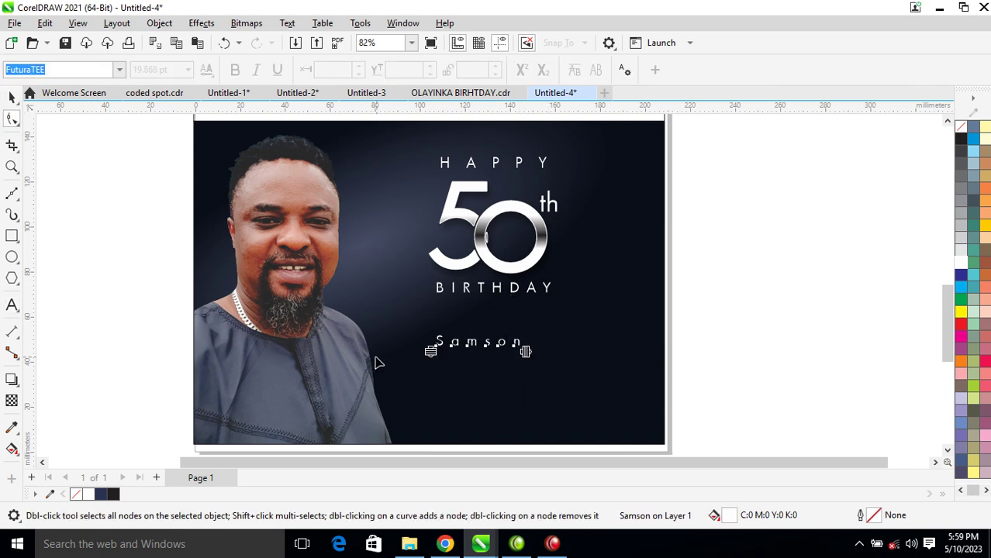
left_click_drag(524, 351, 613, 288)
key("space")
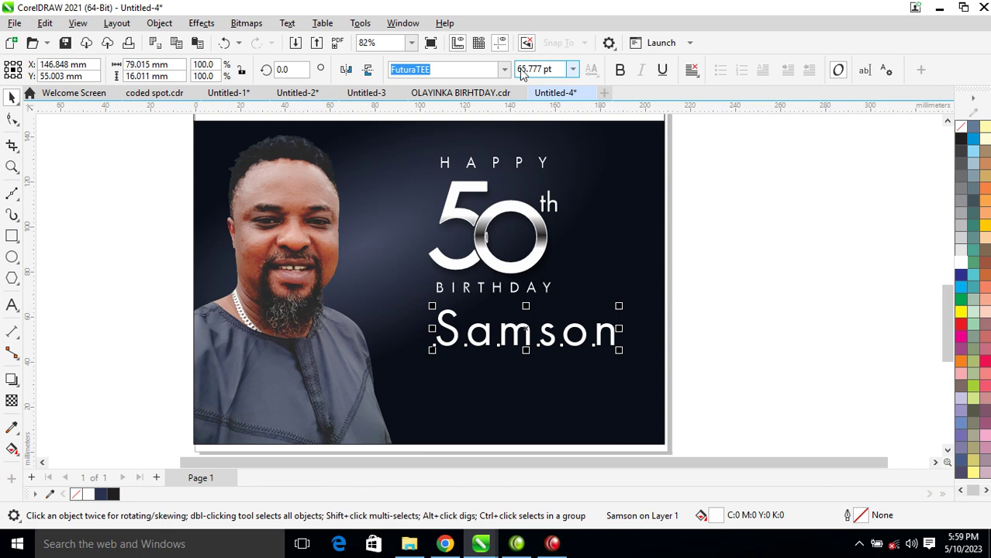
Try the CaghenDemo font on the celebrant's name
left_click(505, 70)
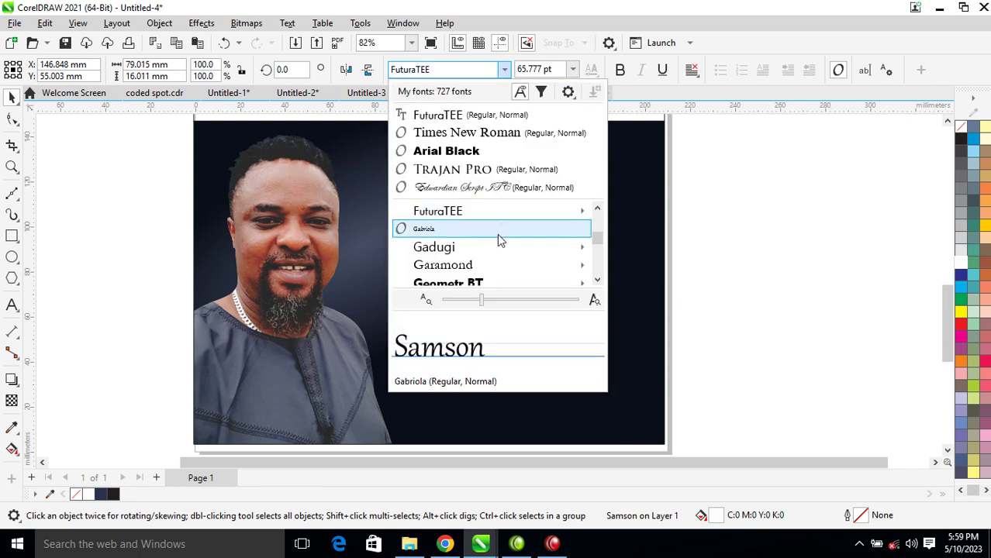
scroll(497, 235, "up", 10)
scroll(497, 235, "down", 3)
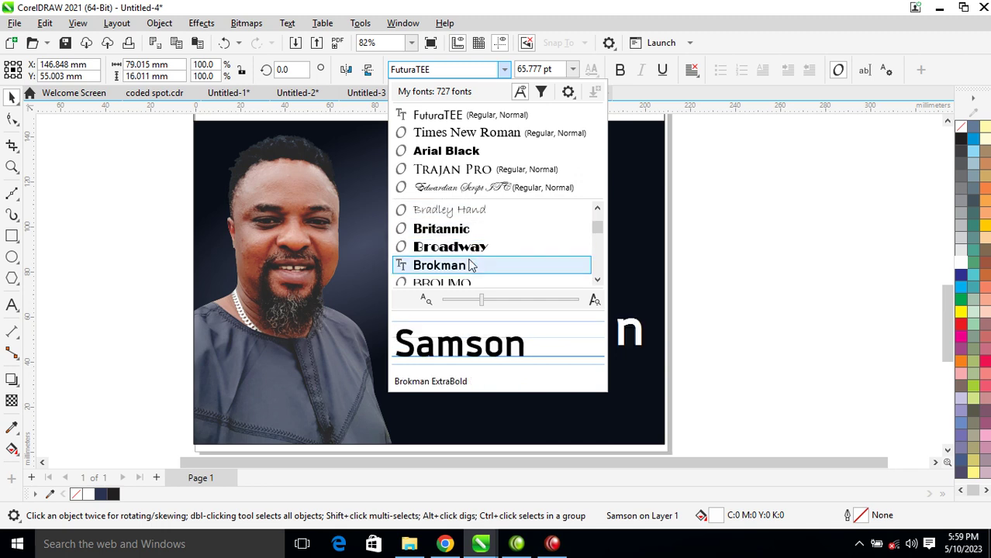
scroll(471, 266, "down", 2)
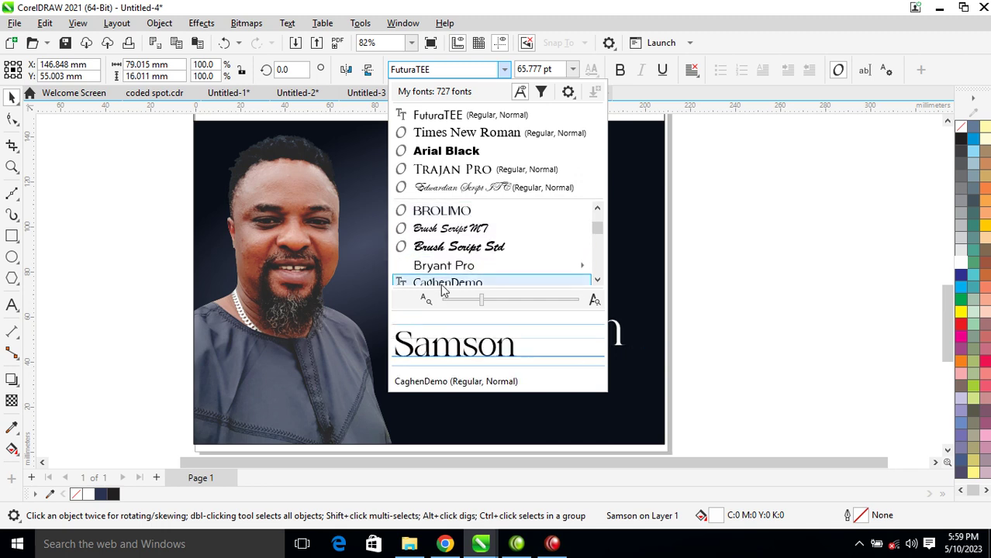
left_click(444, 284)
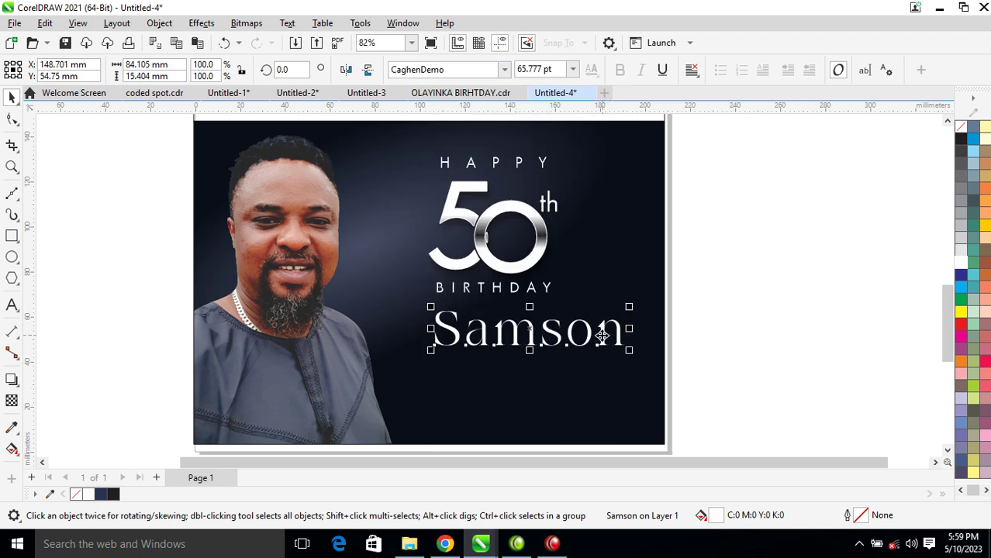
Move the name closer to the photo beneath BIRTHDAY and set its font to Edwardian Script ITC
left_click_drag(605, 335, 563, 343)
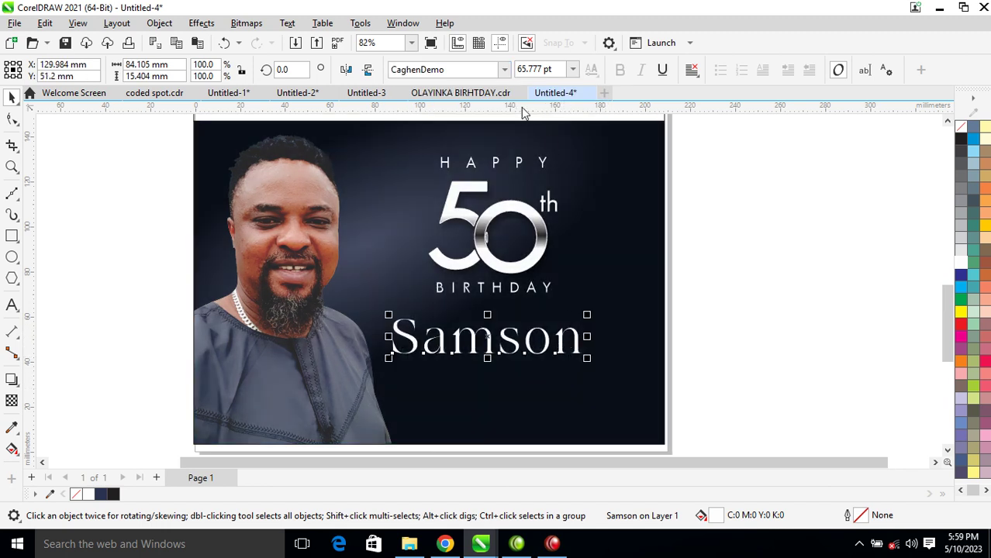
left_click(504, 70)
mouse_move(482, 247)
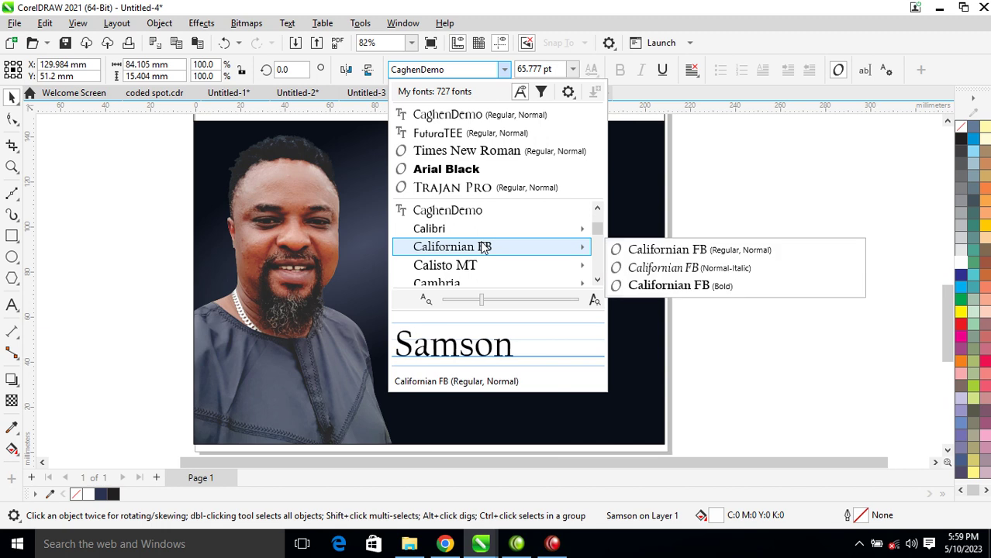
scroll(482, 246, "up", 8)
scroll(482, 246, "down", 8)
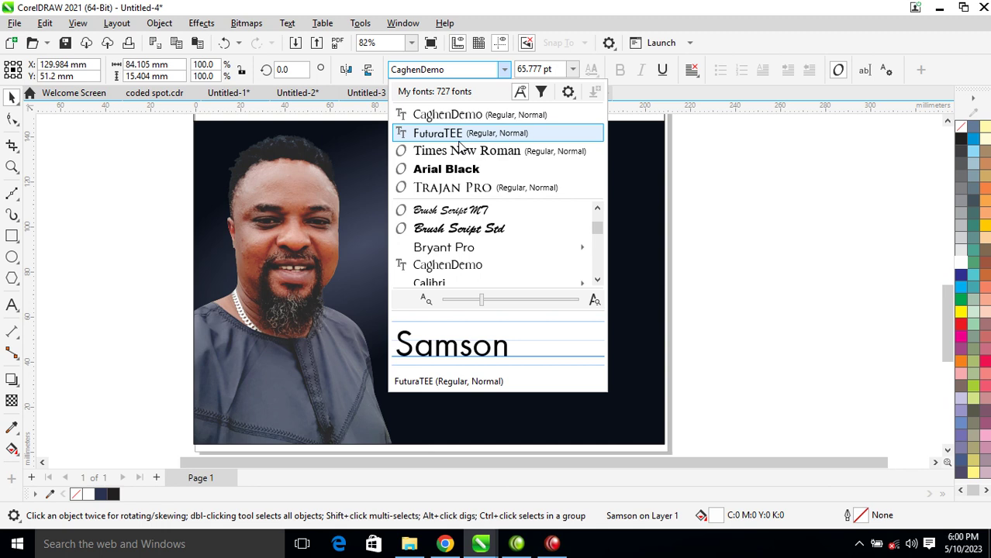
key("e")
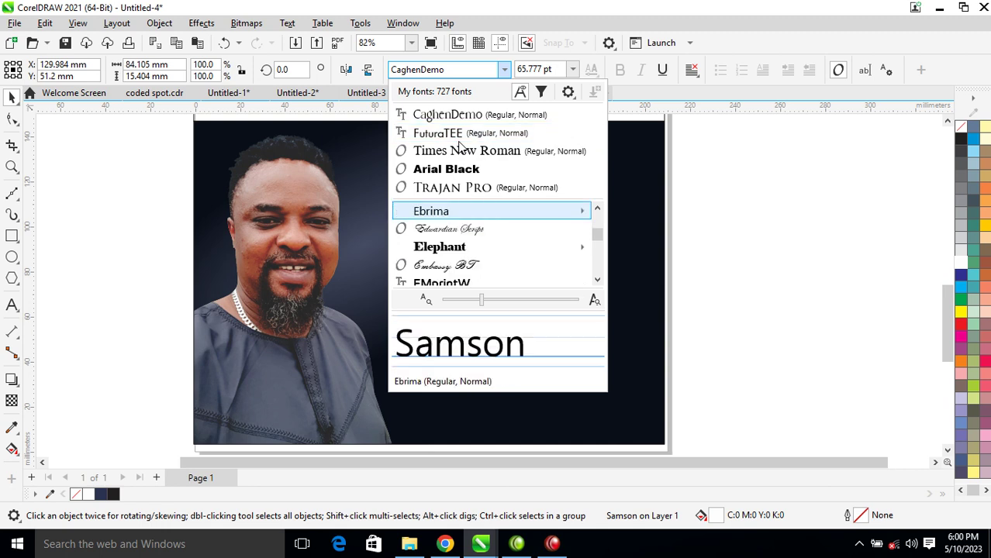
left_click(453, 231)
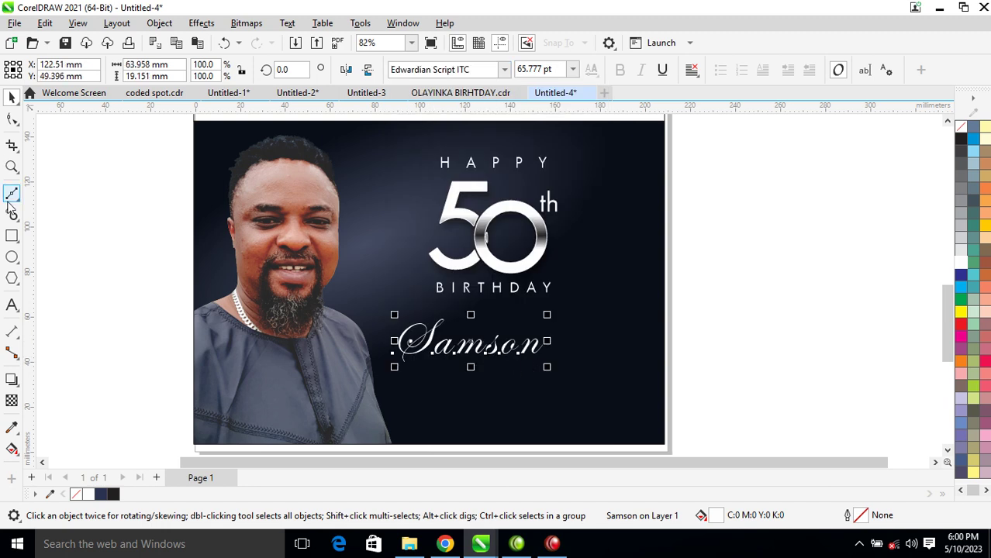
Tighten the name's letter spacing, enlarge it to about 139 pt and rotate it upward by about 26 degrees
double_click(11, 118)
left_click_drag(548, 371, 578, 393)
key("space")
left_click_drag(563, 354, 610, 351)
left_click(610, 350)
left_click_drag(632, 289, 610, 232)
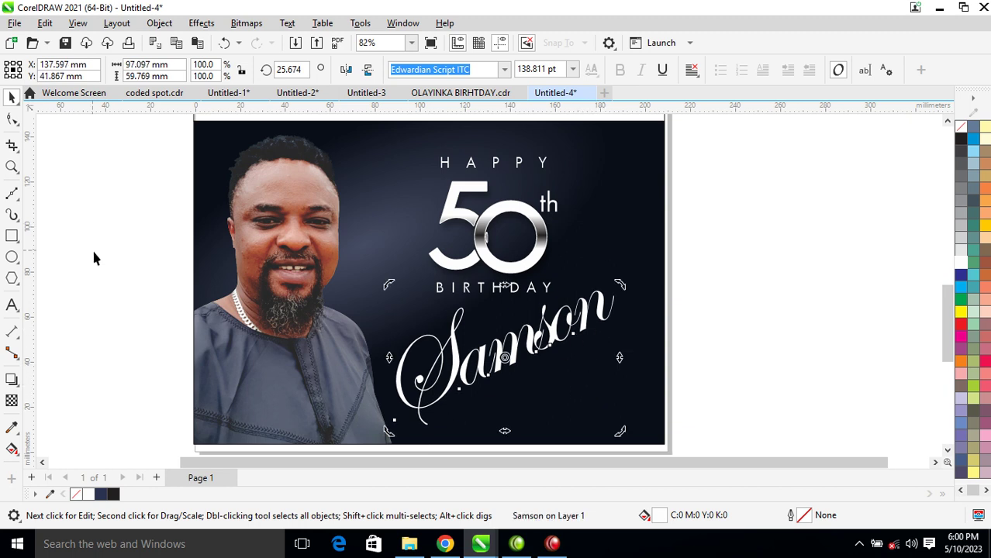
Widen the letter spacing of the slanted name slightly
left_click(12, 121)
left_click_drag(621, 429, 646, 439)
key("space")
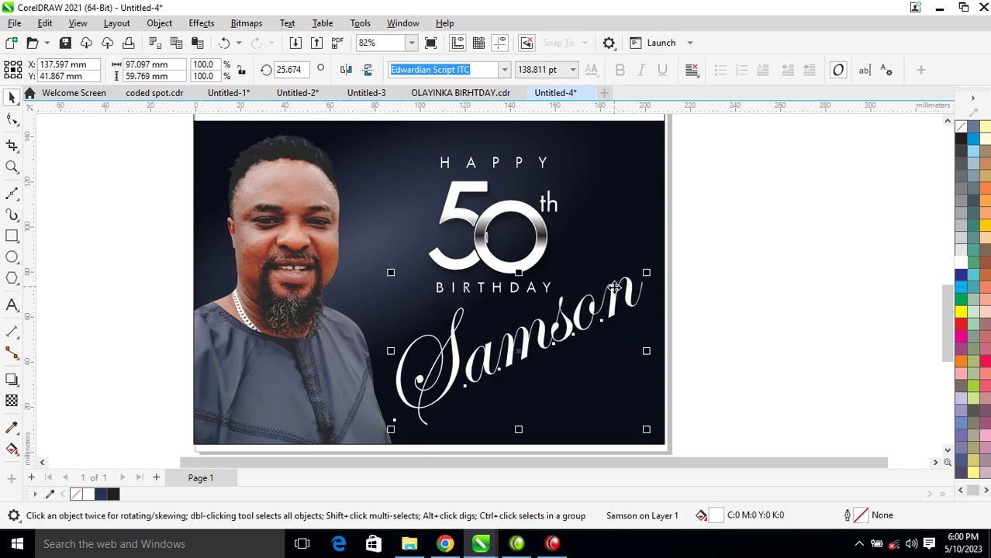
Shrink the name to about 98 pt and straighten it to about 1.5 degrees beneath BIRTHDAY
left_click_drag(628, 297, 568, 342)
left_click(571, 304)
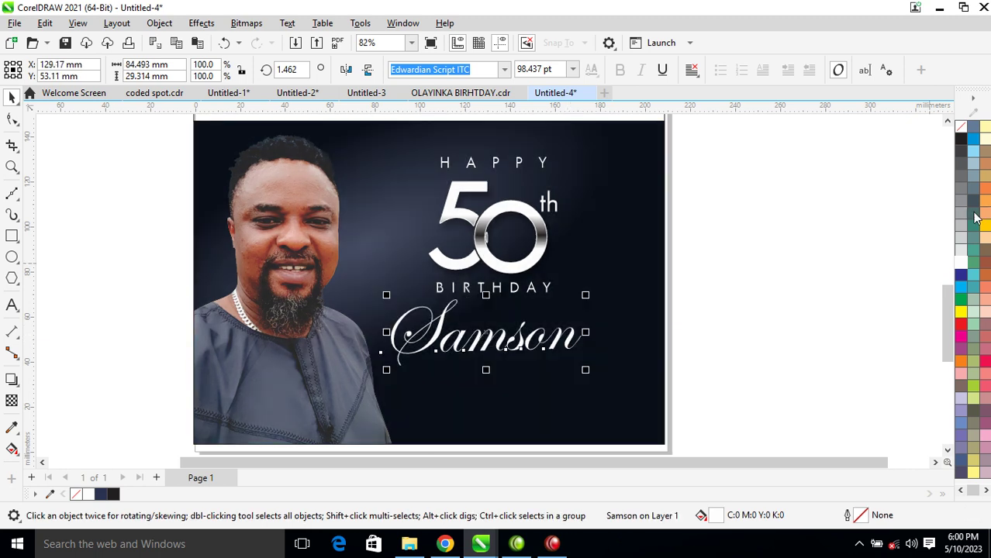
Give the name a white 3 pt outline that scales with the object and sits behind the fill
right_click(960, 262)
left_click(915, 270)
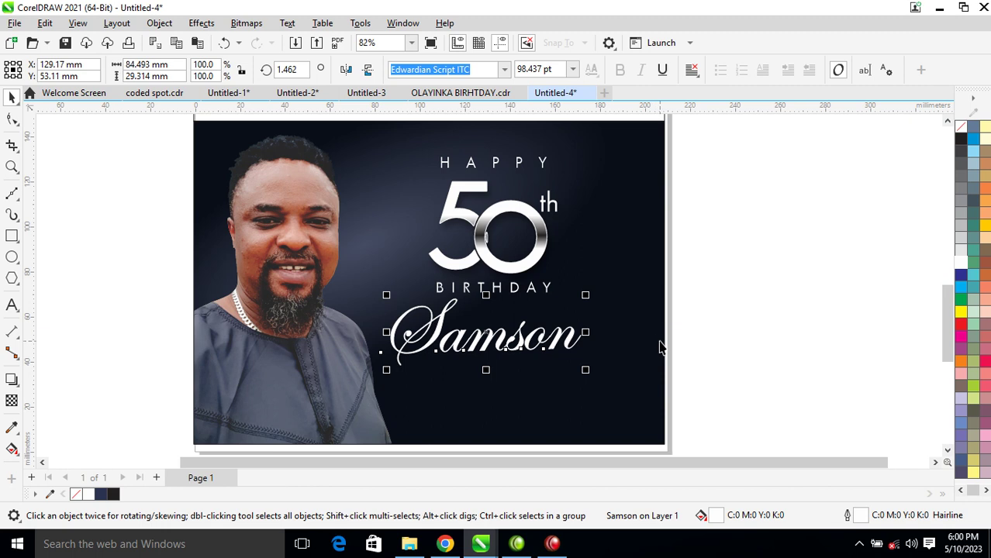
key("F12")
type("3")
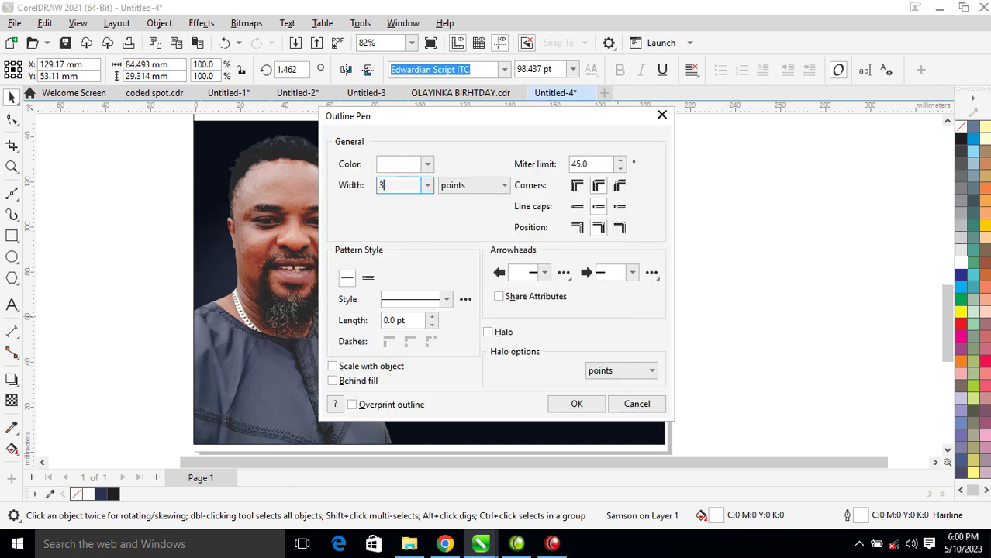
left_click(334, 367)
left_click(333, 380)
left_click(567, 406)
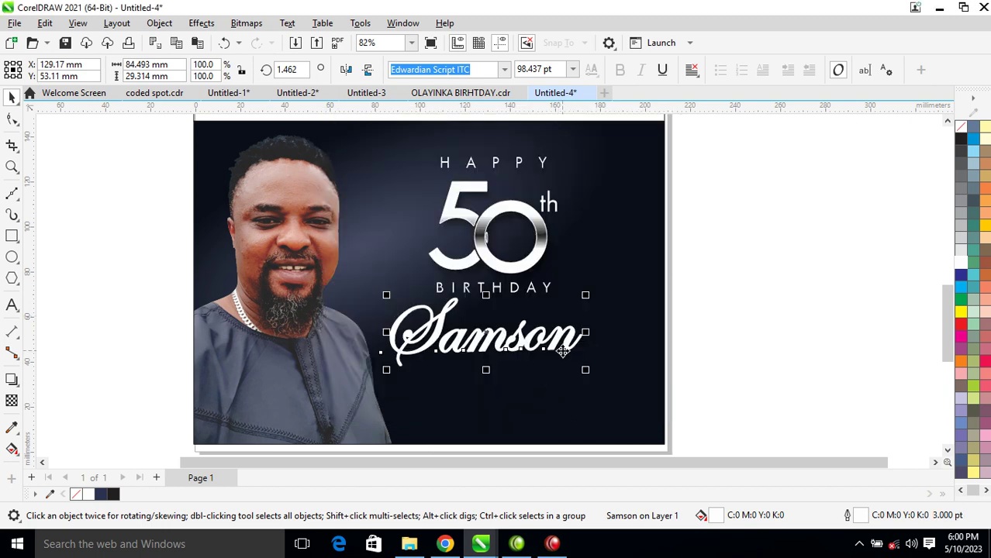
Move the name slightly lower and to the right, and level it to about 0.3 degrees
left_click_drag(570, 347, 575, 357)
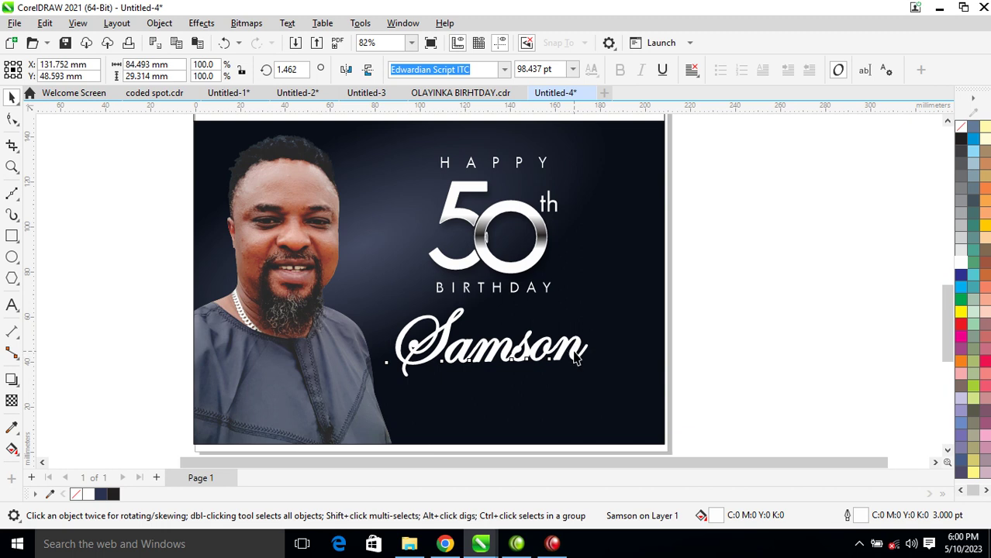
left_click(575, 355)
left_click_drag(594, 302, 601, 313)
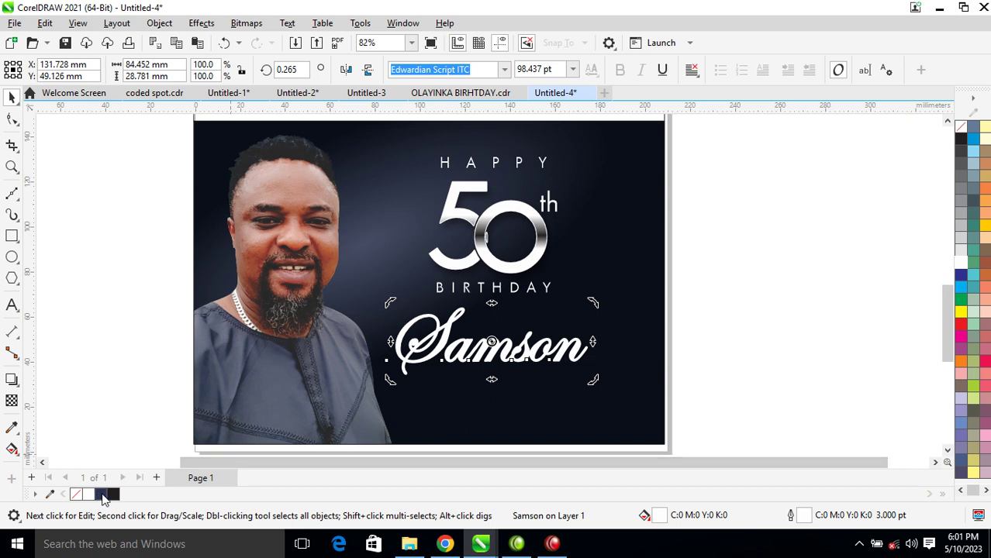
Recolour the name's outline and fill with the navy document colour C89 M82 Y41 K35
right_click(106, 498)
left_click(168, 297)
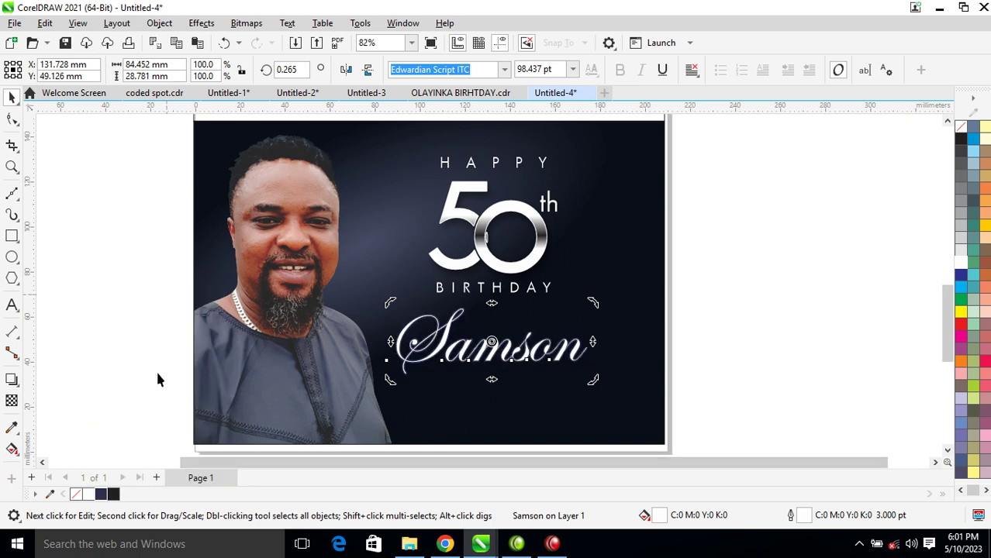
left_click(101, 495)
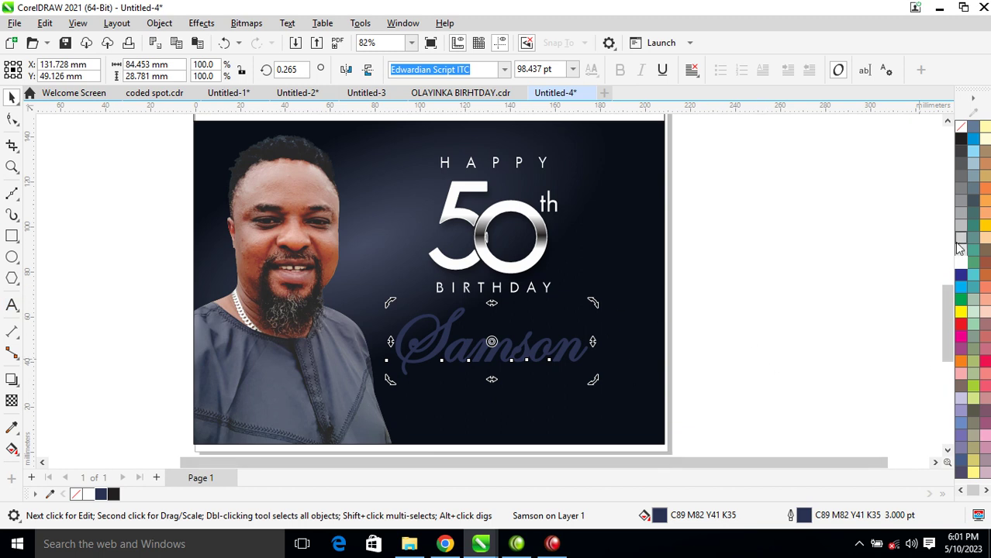
Lighten the name's fill by mixing in white until it is C53 M48 Y24 K21
left_click(960, 266, "ctrl")
left_click(961, 266, "ctrl")
left_click(960, 266, "ctrl")
left_click(961, 266, "ctrl")
left_click(961, 266, "ctrl")
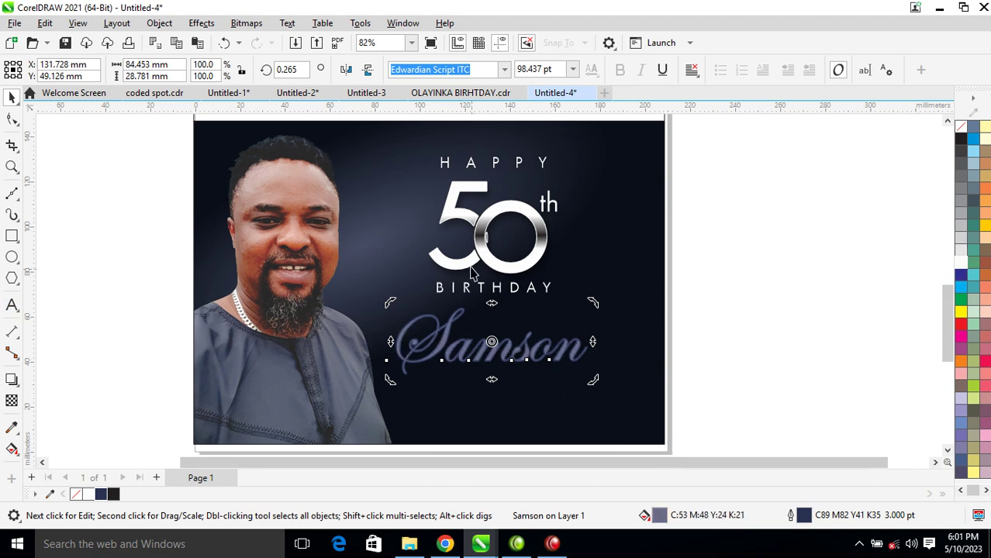
Sample the name's lightened fill colour and apply it to the name's navy outline
key("z")
left_click_drag(343, 281, 675, 465)
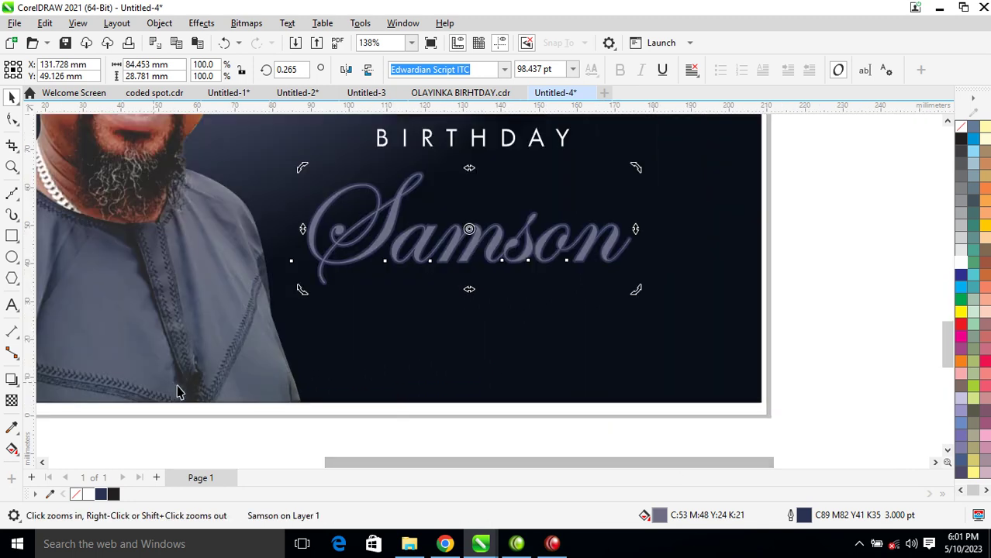
right_click(666, 524)
left_click(391, 216)
key("space")
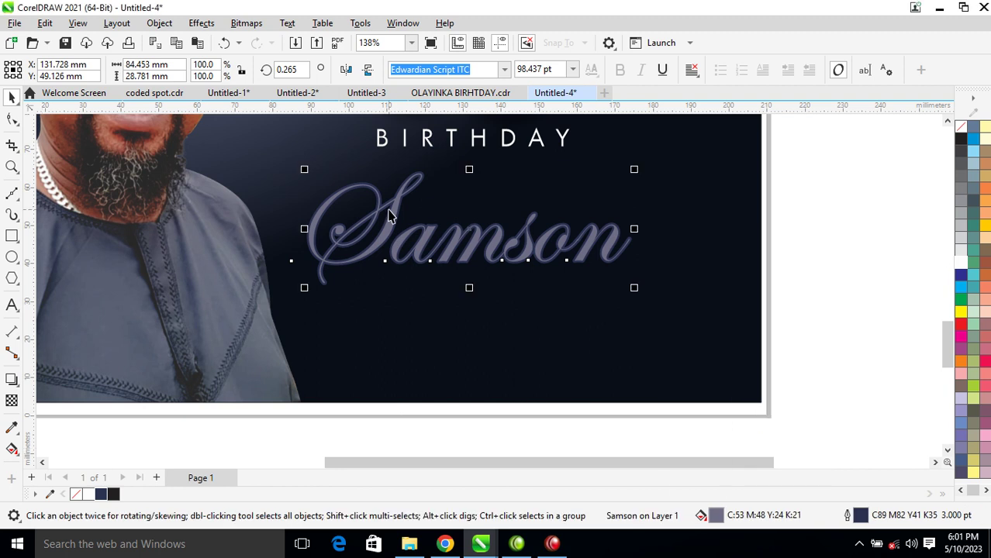
left_click(11, 427)
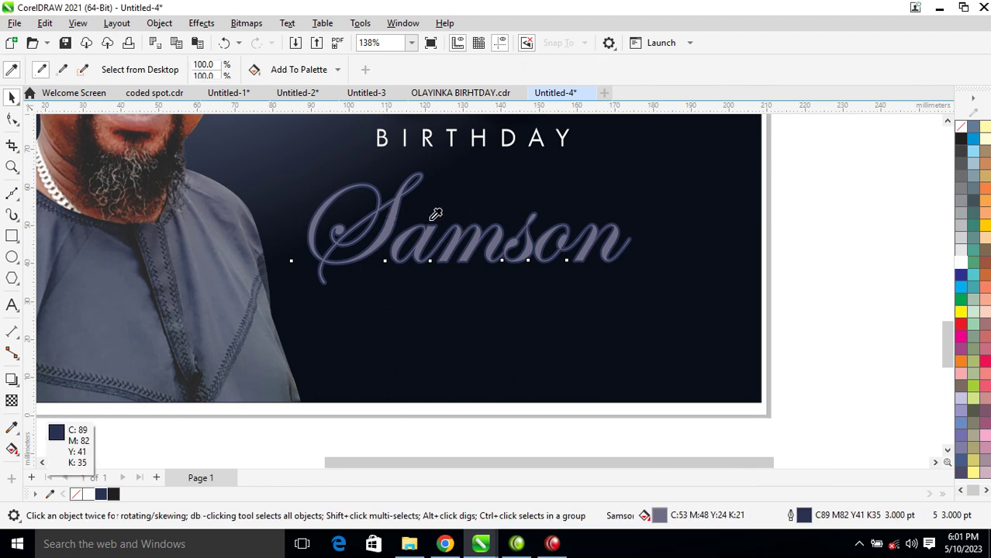
left_click(392, 224)
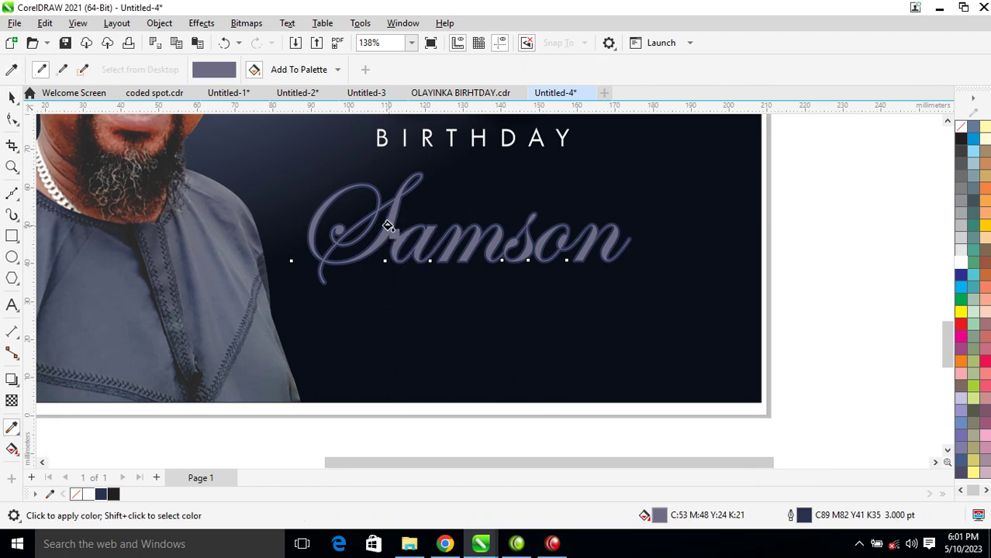
left_click(411, 189)
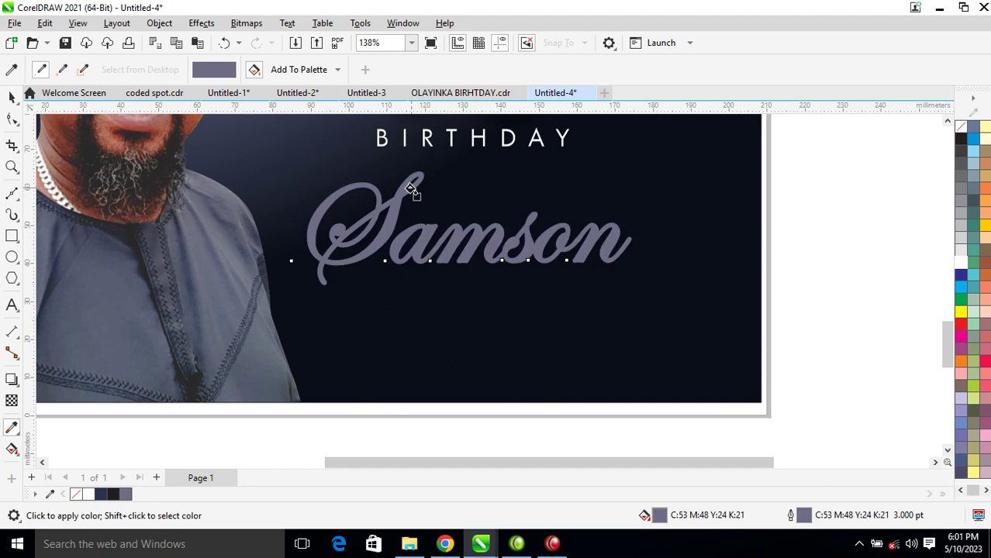
key("space")
left_click(469, 277)
scroll(469, 281, "down", 5)
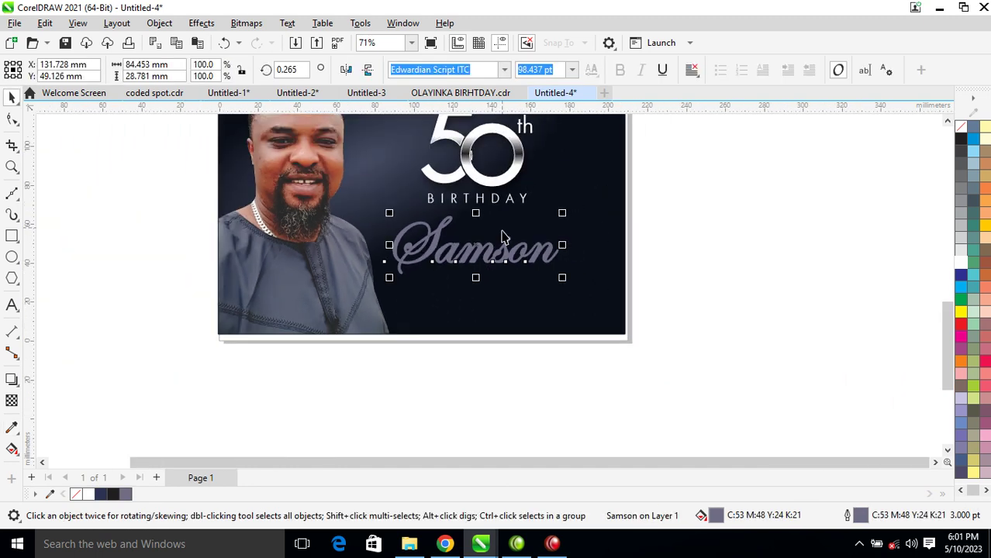
Draw a thin vertical bar about 1.3 mm wide and 106 mm tall beside the page, filled black with no outline
key("z")
left_click_drag(342, 272, 566, 135)
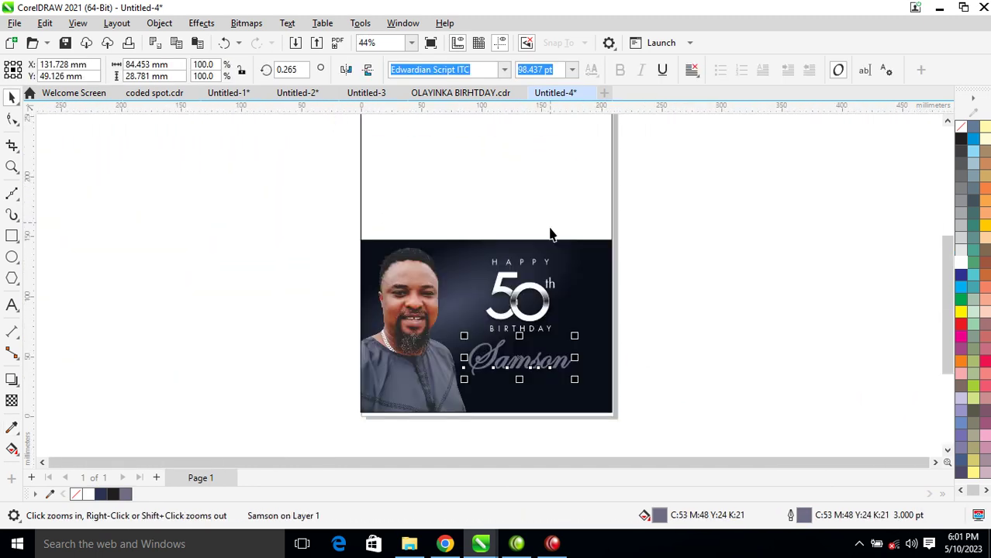
left_click_drag(294, 184, 762, 434)
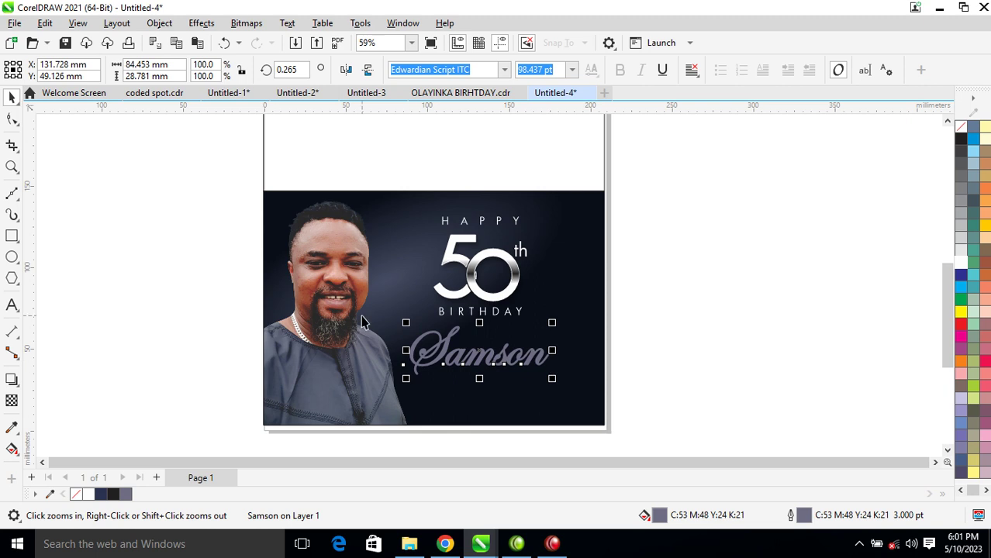
left_click(13, 238)
left_click_drag(651, 160, 652, 335)
key("space")
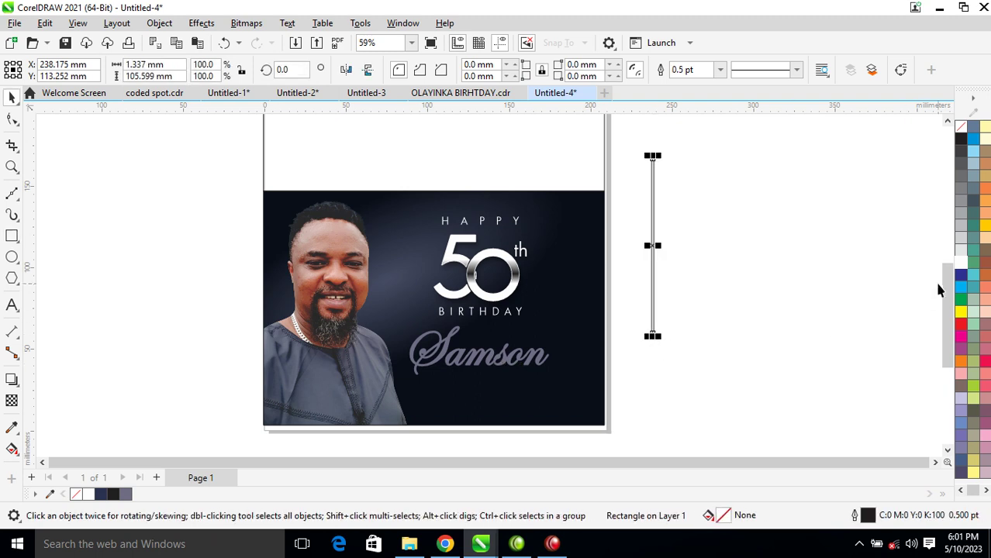
left_click(961, 140)
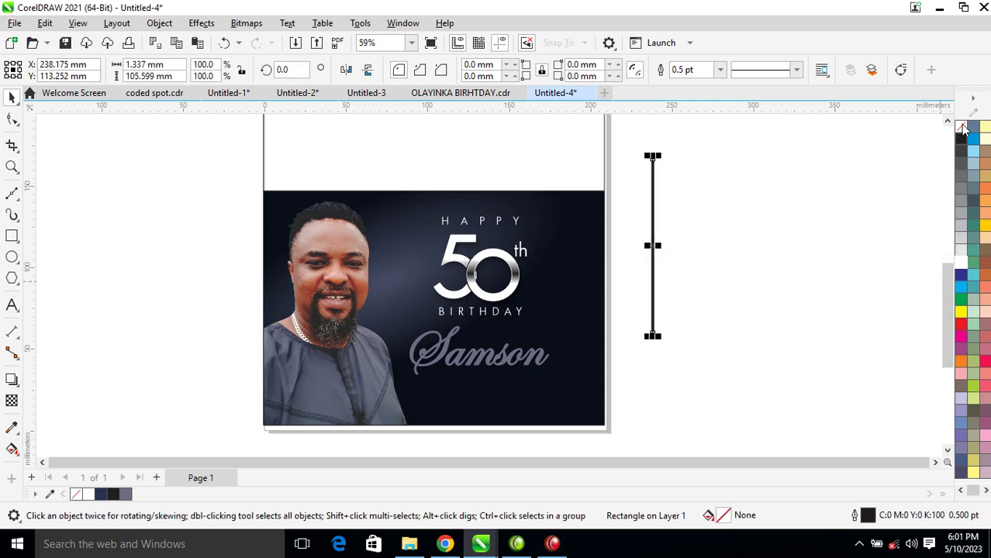
right_click(961, 131)
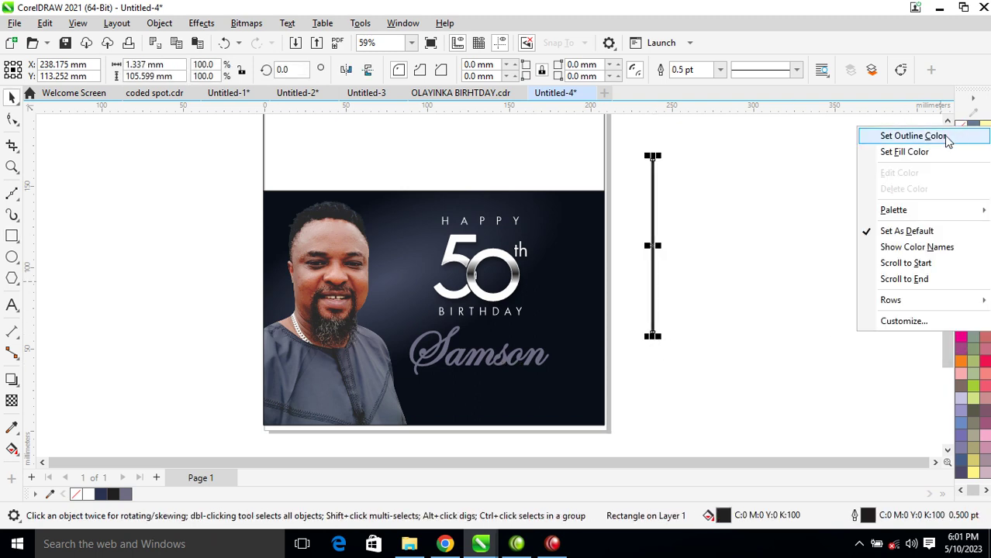
left_click(946, 136)
Duplicate the bar sideways at about 3.1 mm spacing and repeat the duplication until the row has 114 bars
left_click_drag(654, 246, 656, 246)
key("ctrl+r")
key("ctrl+r")
key("ctrl+r")
key("ctrl+r")
key("ctrl+r")
key("ctrl+r")
key("ctrl+r")
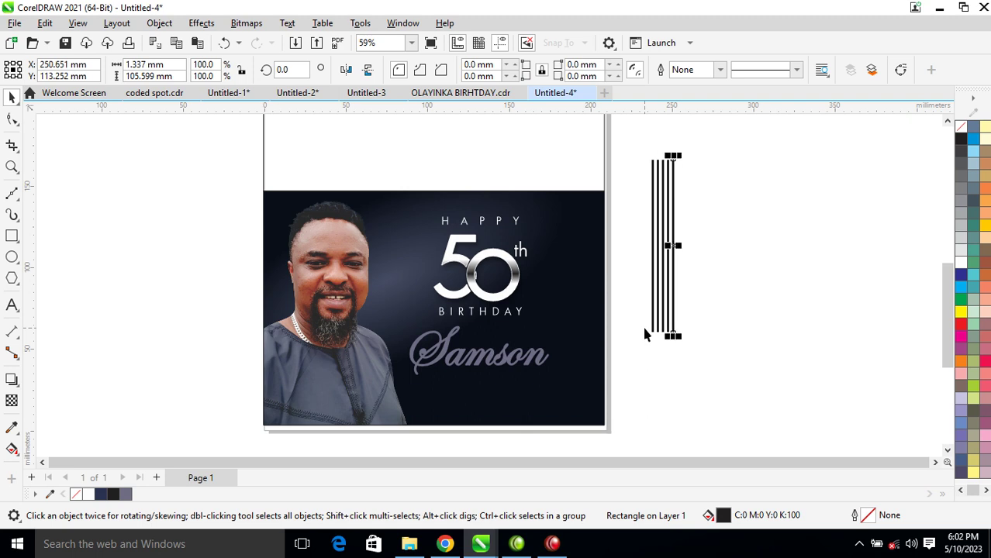
key("ctrl+r")
key("ctrl+r")
key("ctrl+r")
key("ctrl+r")
key("ctrl+r")
key("ctrl+r")
key("ctrl+r")
key("ctrl+r")
key("ctrl+r")
key("ctrl+r")
key("ctrl+r")
key("ctrl+r")
key("ctrl+r")
key("ctrl+r")
key("ctrl+r")
key("ctrl+r")
key("ctrl+r")
key("ctrl+r")
key("ctrl+r")
key("ctrl+r")
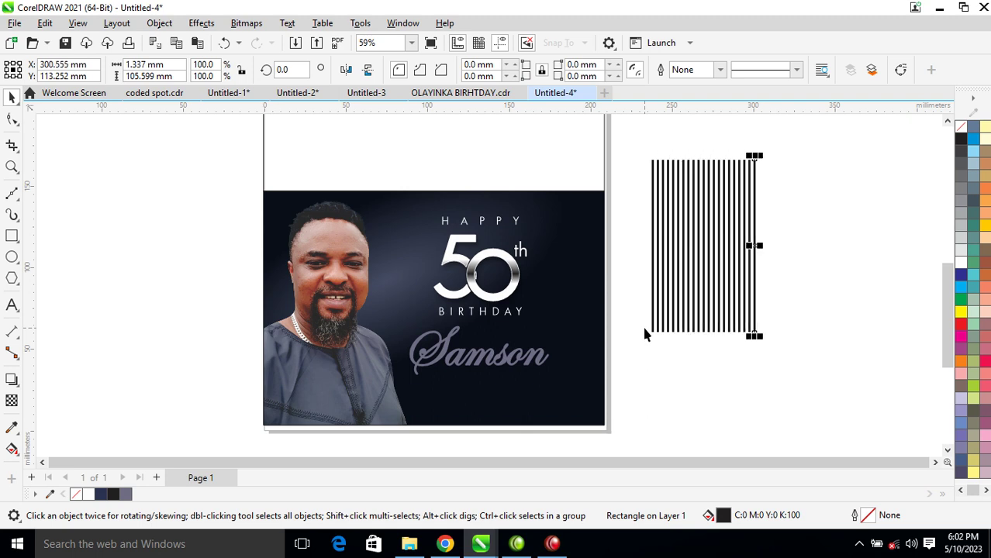
key("ctrl+r")
key("ctrl+r")
key("ctrl+r")
key("ctrl+r")
key("ctrl+r")
key("ctrl+r")
key("ctrl+r")
key("ctrl+r")
key("ctrl+r")
key("ctrl+r")
key("ctrl+r")
key("ctrl+r")
key("ctrl+r")
key("ctrl+r")
key("ctrl+r")
key("ctrl+r")
key("ctrl+r")
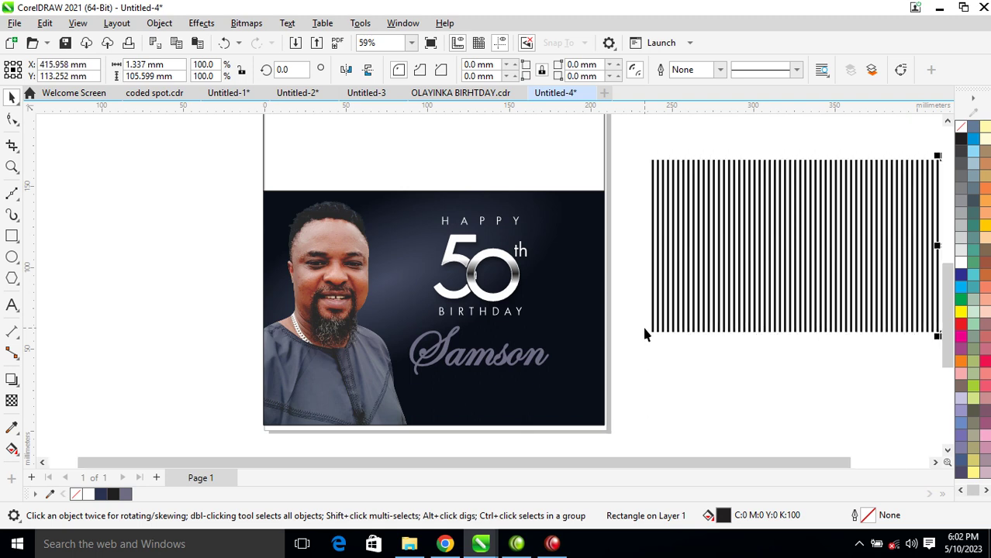
scroll(643, 324, "down", 3)
key("ctrl+r")
key("ctrl+r")
key("ctrl+r")
key("ctrl+r")
key("ctrl+r")
key("ctrl+r")
key("ctrl+r")
key("ctrl+r")
key("ctrl+r")
key("ctrl+r")
key("ctrl+r")
key("ctrl+r")
key("ctrl+r")
key("ctrl+r")
key("ctrl+r")
key("ctrl+r")
key("ctrl+r")
key("ctrl+r")
key("ctrl+r")
key("ctrl+r")
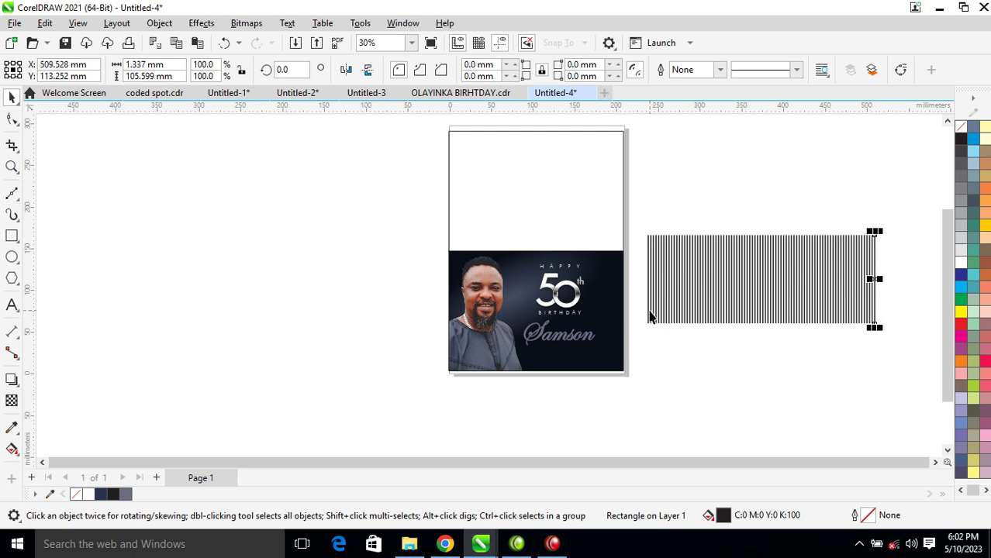
key("ctrl+r")
key("ctrl+r")
key("ctrl+r")
key("ctrl+r")
key("ctrl+r")
key("ctrl+r")
key("ctrl+r")
key("ctrl+r")
key("ctrl+r")
key("ctrl+r")
key("ctrl+r")
key("ctrl+r")
key("ctrl+r")
key("ctrl+r")
key("ctrl+r")
key("ctrl+r")
key("ctrl+r")
key("ctrl+r")
key("ctrl+r")
key("ctrl+r")
Group all the bars in white and place the group across the navy photo panel
left_click_drag(641, 208, 945, 335)
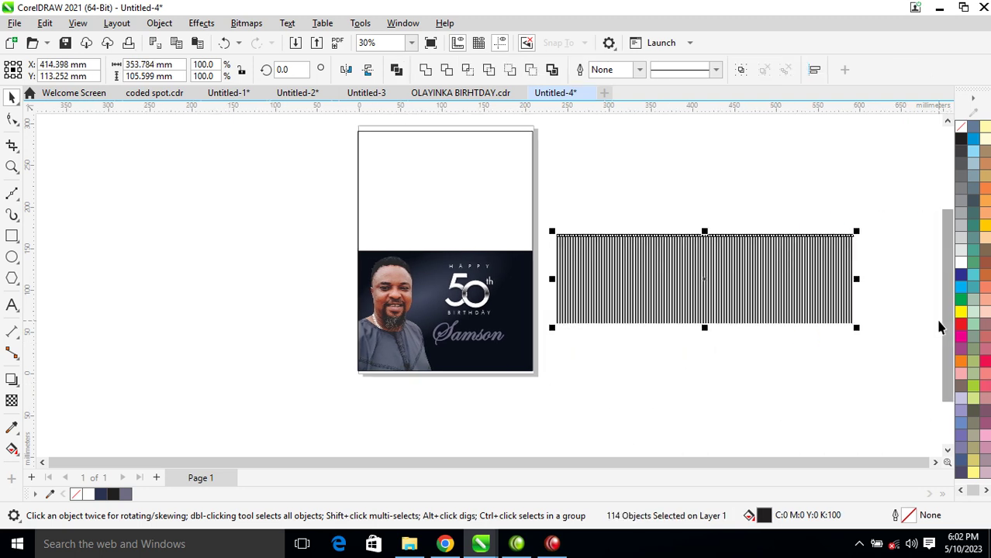
key("ctrl+g")
left_click(961, 262)
left_click_drag(742, 301, 480, 333)
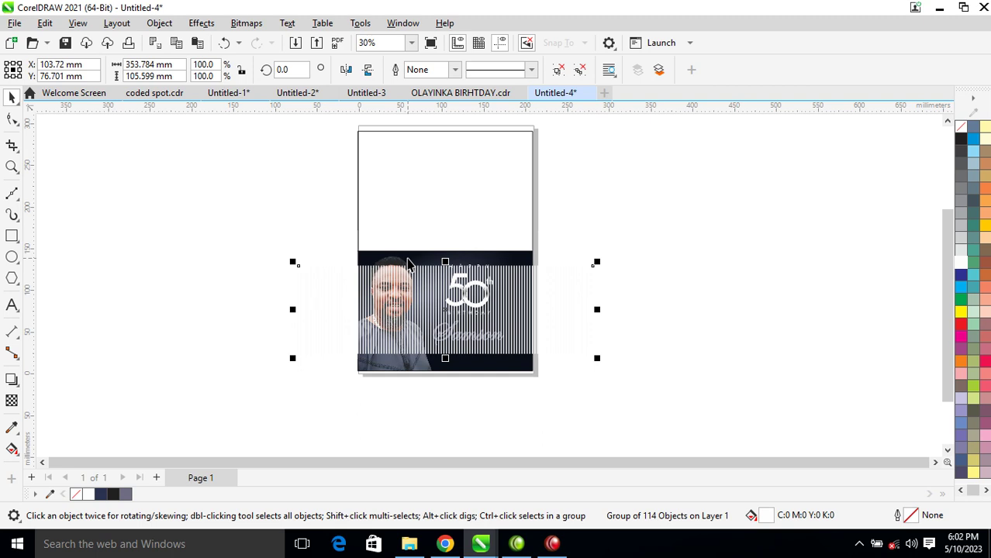
Convert the stripe group to a 200 dpi CMYK bitmap with a transparent background
left_click(246, 23)
left_click(279, 40)
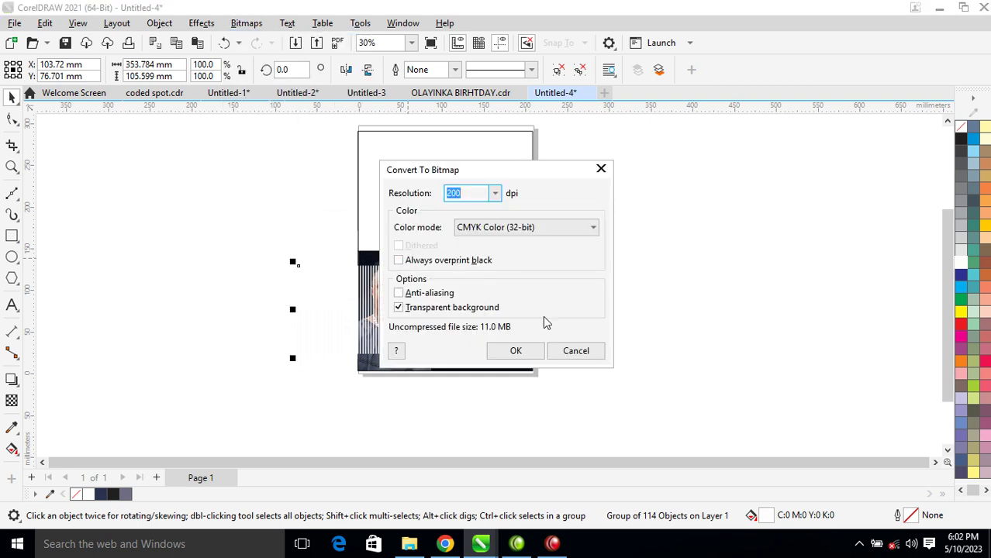
left_click(517, 351)
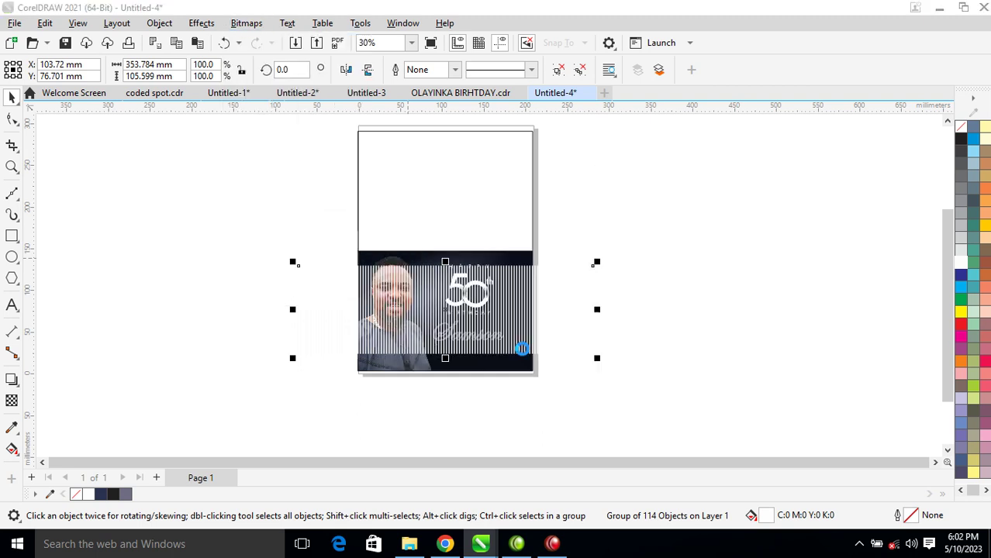
Apply a uniform transparency of 96 to the stripe bitmap
left_click(11, 400)
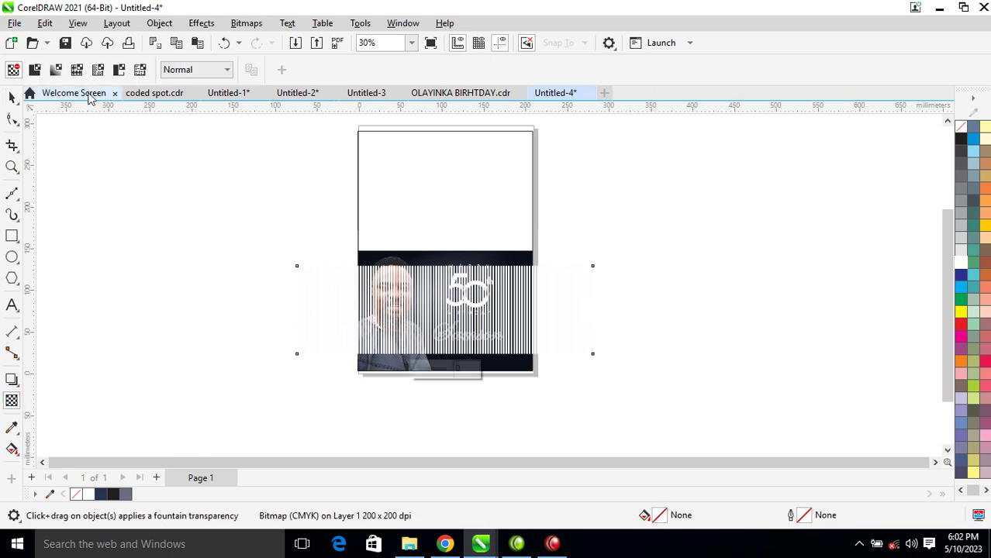
left_click(34, 70)
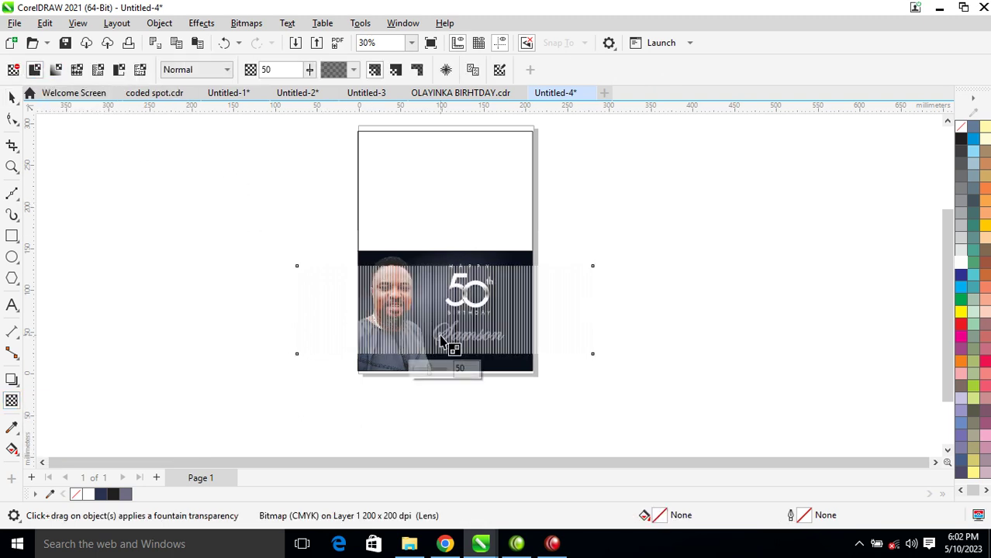
left_click_drag(309, 69, 318, 94)
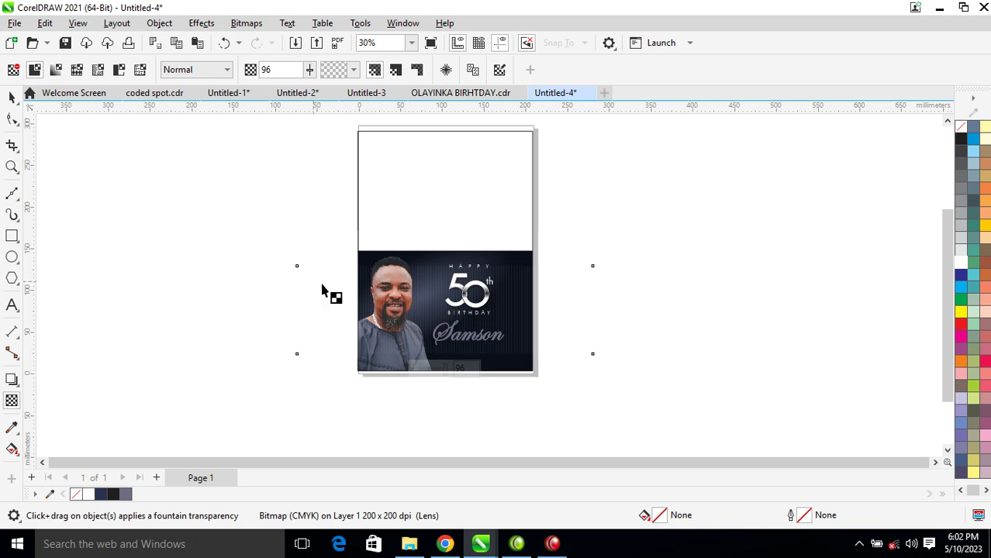
left_click(12, 97)
Skew the stripes into diagonals and shift them back over the navy panel
key("z")
left_click_drag(281, 221, 653, 391)
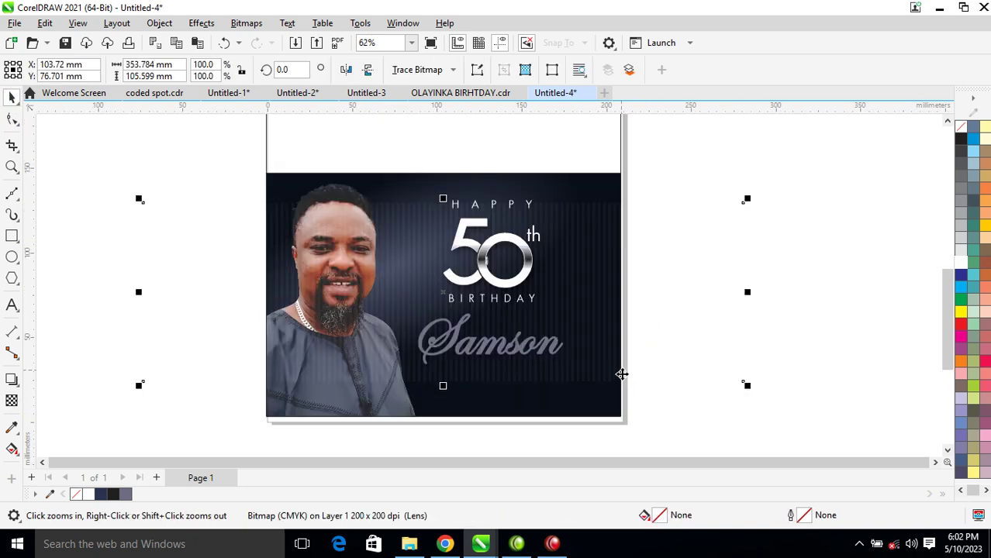
left_click(567, 254)
left_click_drag(444, 200, 624, 219)
left_click_drag(598, 321, 529, 326)
Convert the skewed stripes to a bitmap again and adjust their position over the navy panel
left_click(245, 22)
left_click(245, 23)
left_click_drag(588, 255, 591, 204)
left_click(656, 250)
key("ctrl+z")
left_click_drag(589, 247, 584, 285)
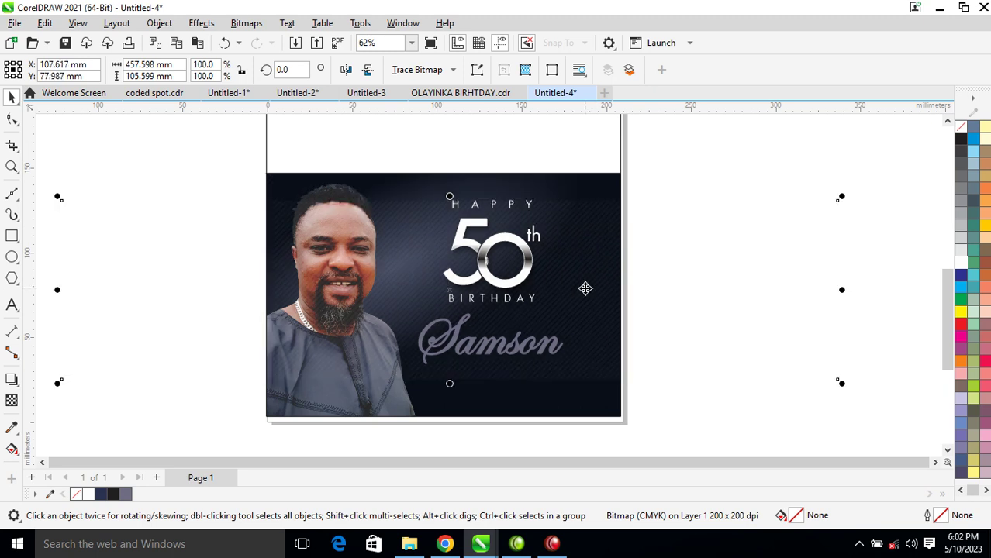
Fill the blank rectangle above the navy panel with the document colour C53 M48 Y24 K21
scroll(558, 214, "down", 3)
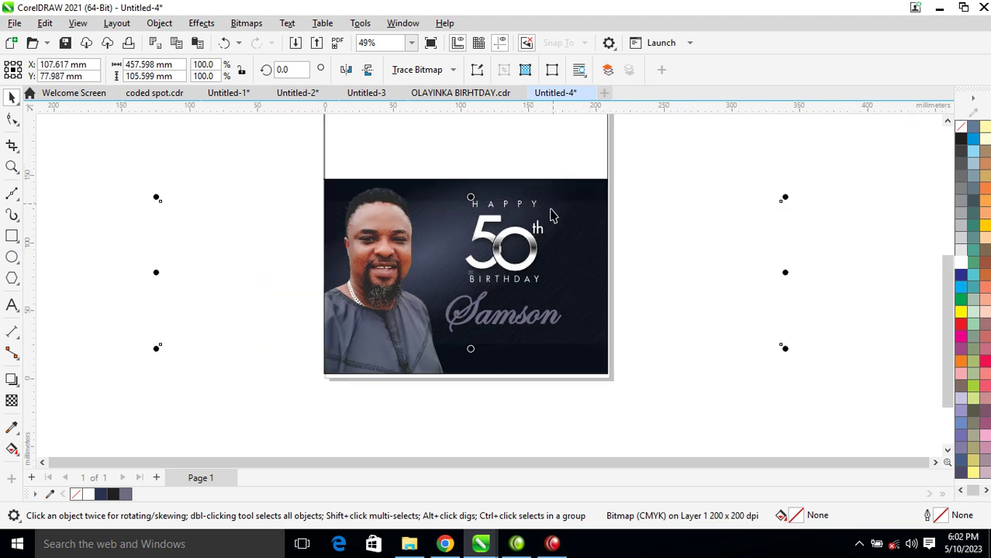
key("z")
left_click_drag(321, 354, 637, 155)
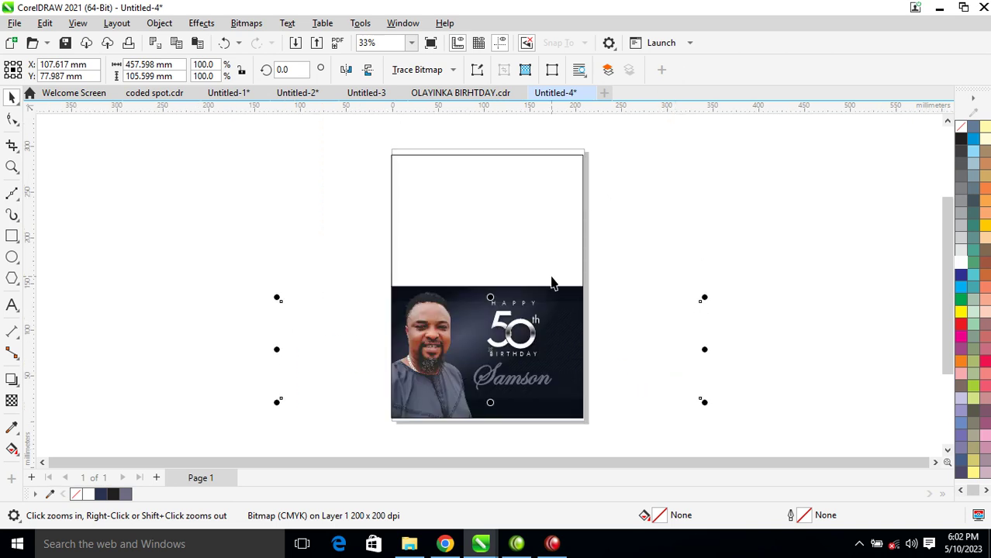
key("space")
left_click(531, 273)
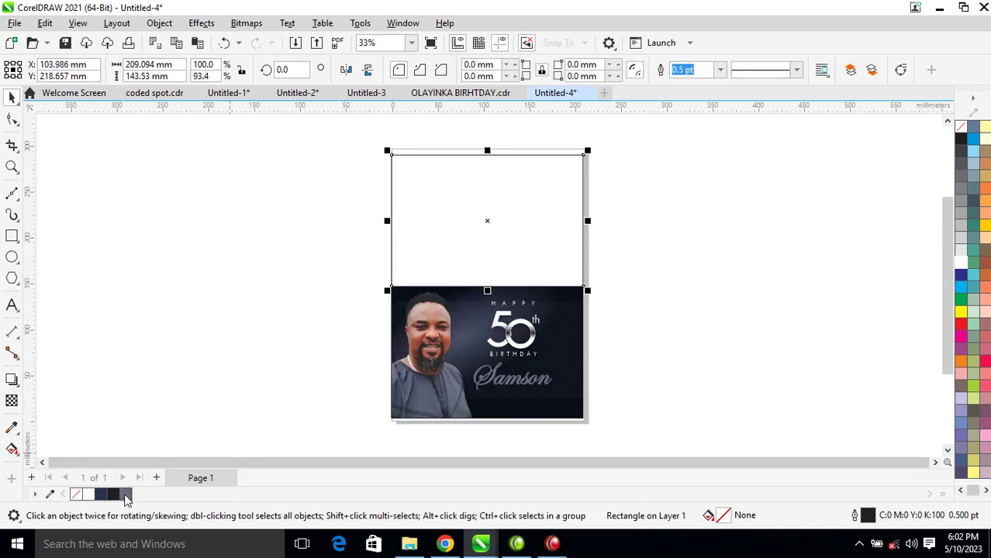
left_click(126, 495)
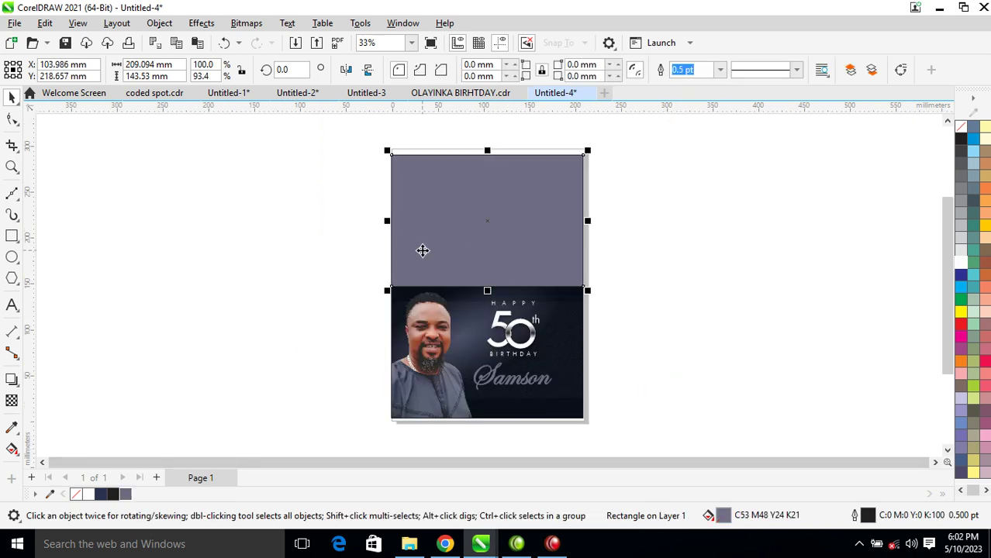
Make a mirrored copy of the upper rectangle on its right side and move it clear of the page
left_click_drag(390, 225, 786, 222)
right_click(785, 221)
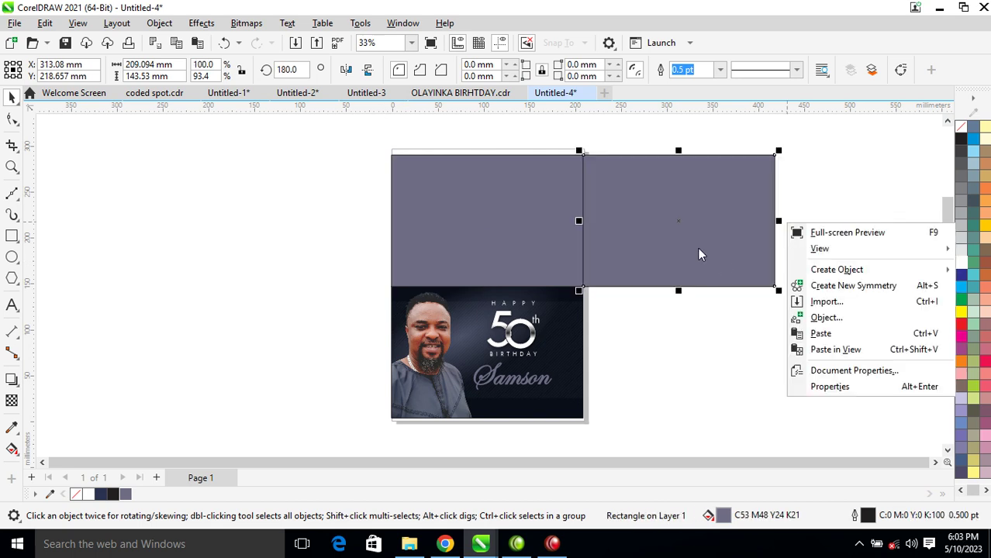
left_click_drag(664, 217, 694, 220)
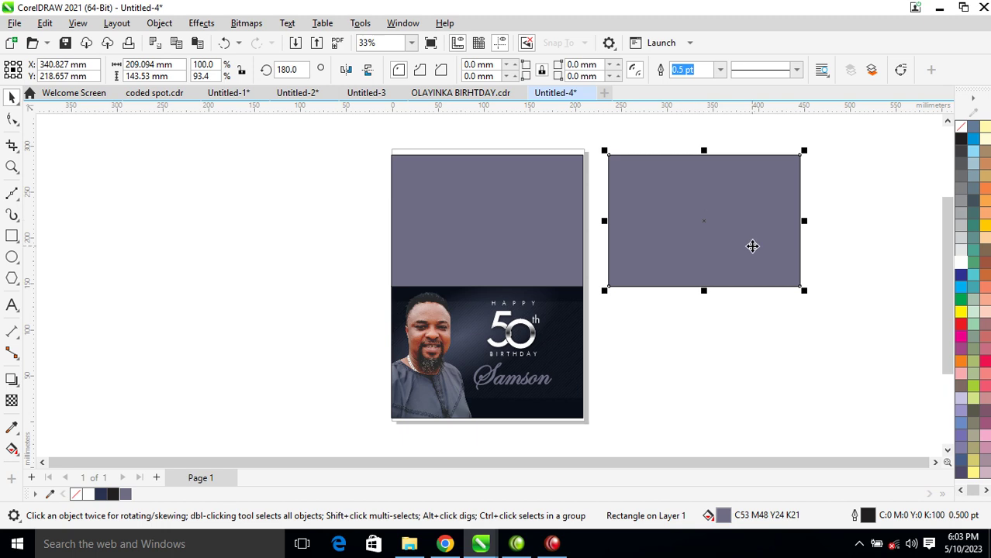
Apply a texture transparency to the rectangle copy, then enlarge and rotate the texture tile
left_click(12, 401)
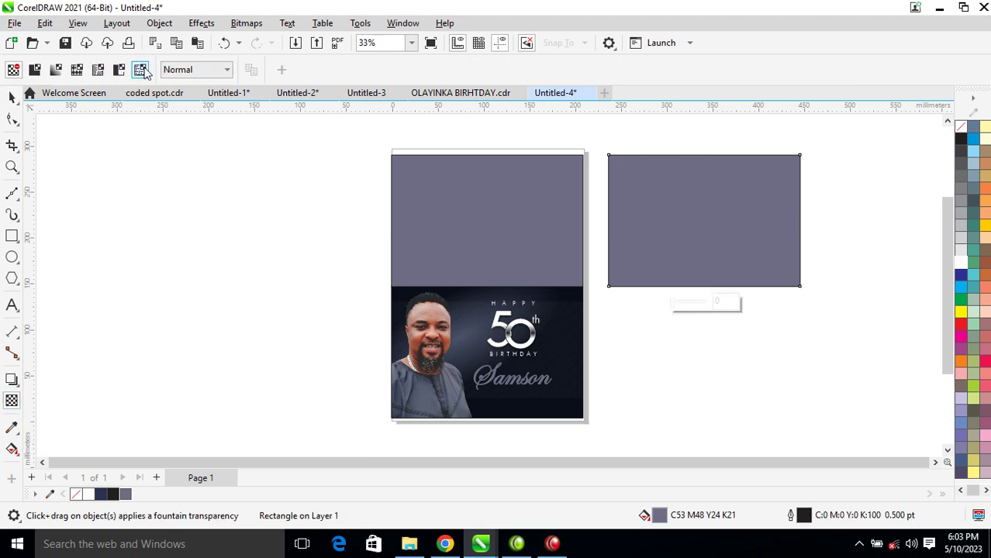
left_click(142, 70)
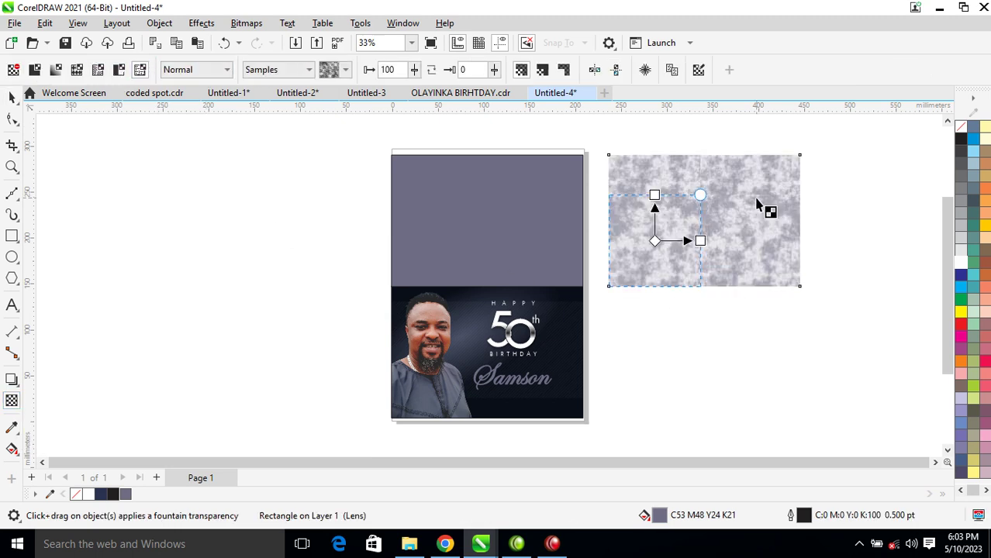
left_click_drag(700, 195, 700, 124)
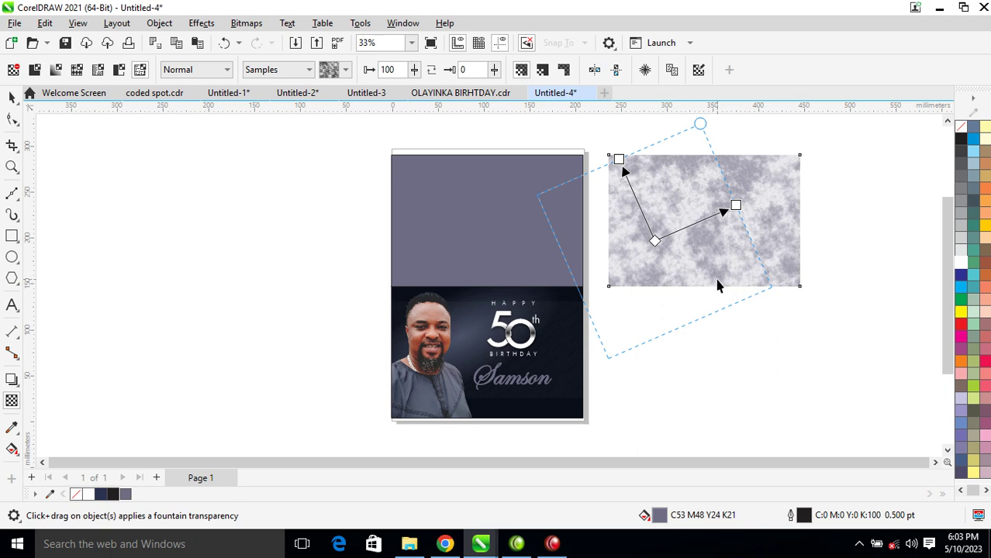
Tint the textured rectangle's fill gradually with white until it reaches C8 M7 Y4 K4
key("space")
left_click(962, 263)
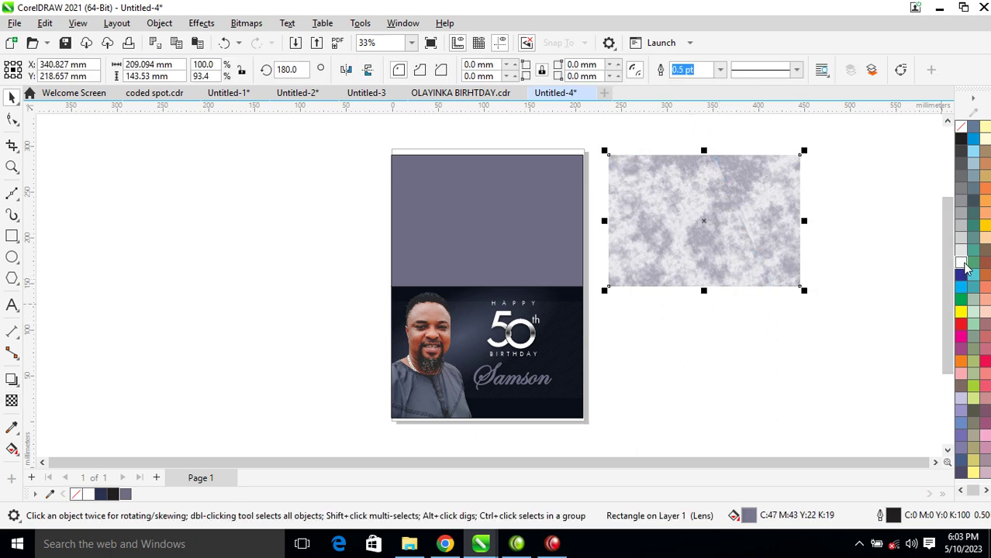
left_click(961, 262, "ctrl")
left_click(962, 263, "ctrl")
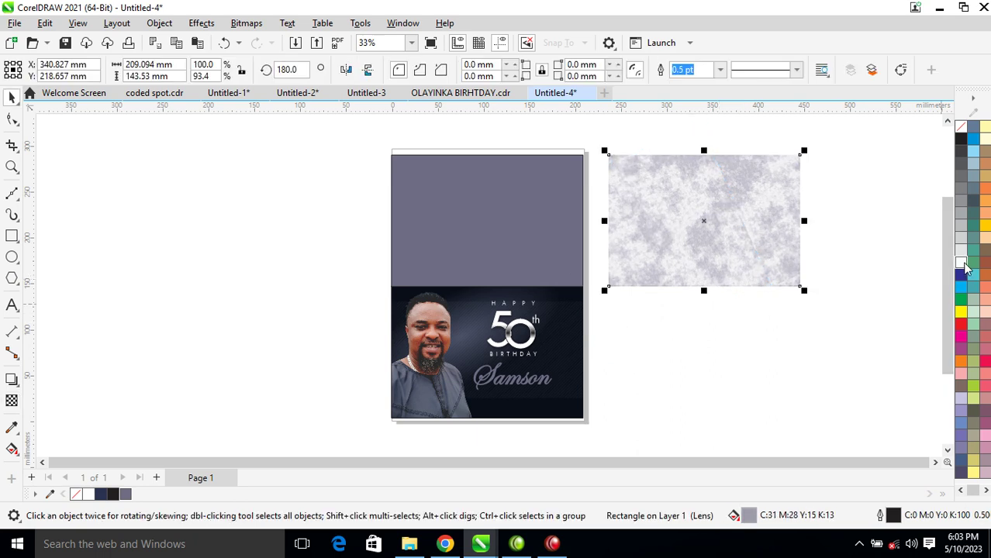
left_click(962, 263, "ctrl")
left_click(961, 263, "ctrl")
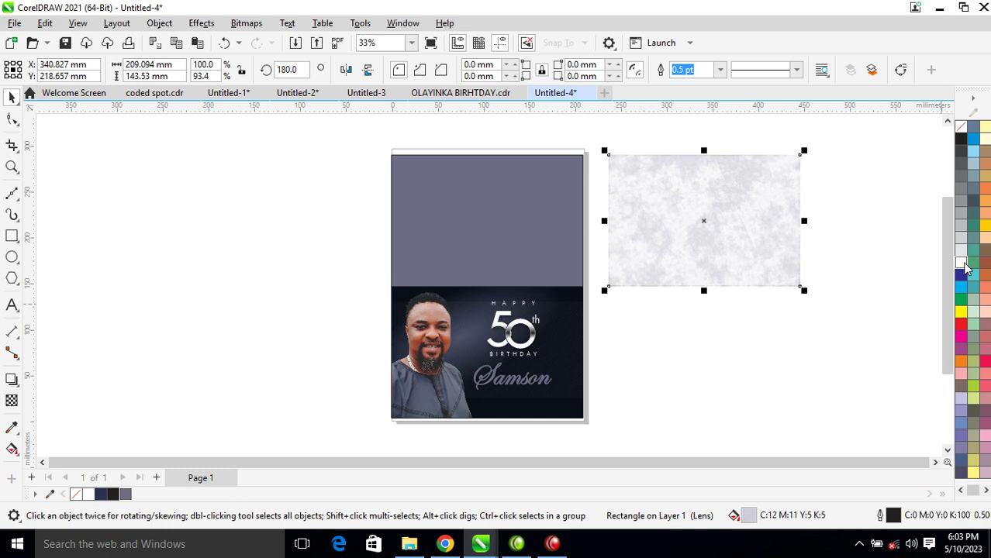
left_click(962, 262, "ctrl")
left_click(962, 262, "ctrl")
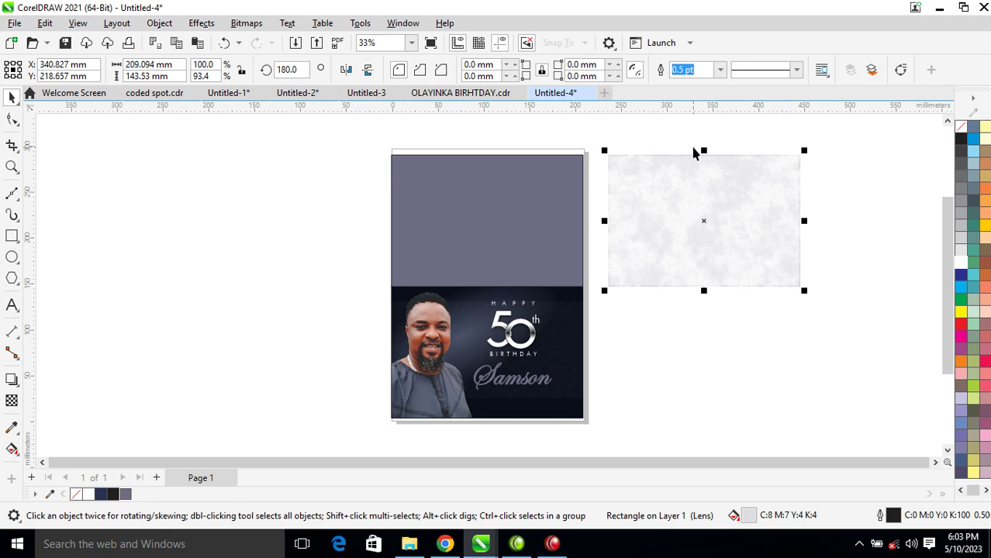
Make a vertically mirrored copy of the textured rectangle directly below it, then select the upper one again
left_click_drag(703, 152, 704, 312)
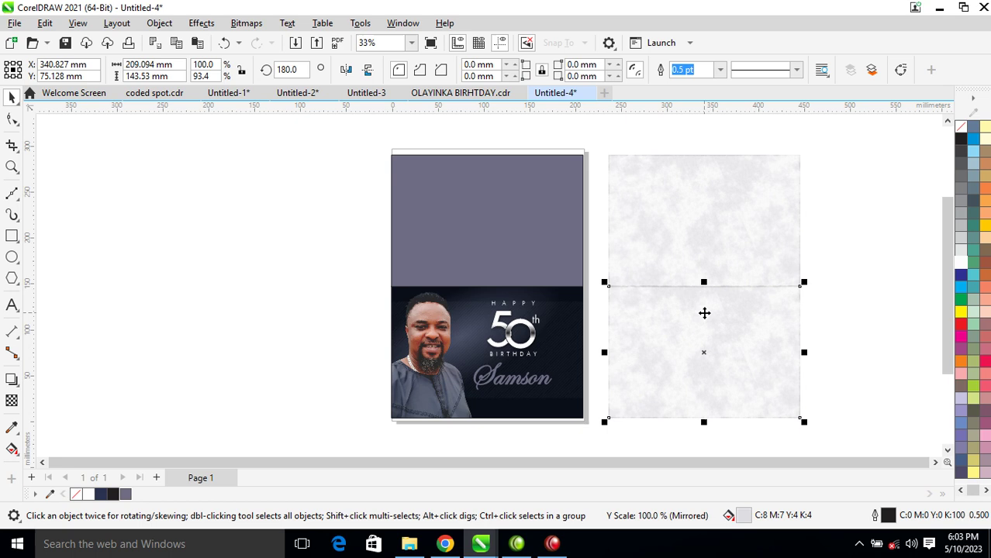
left_click(730, 208)
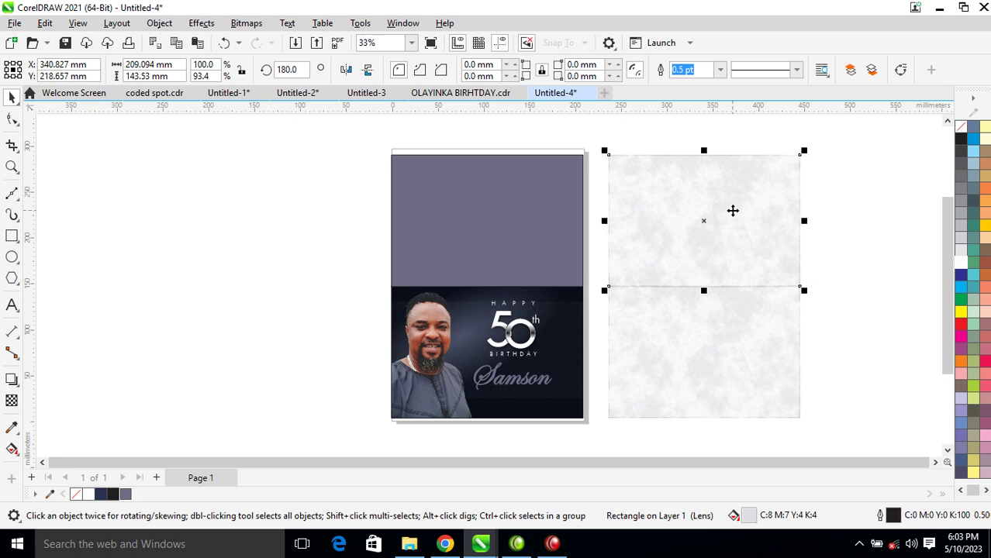
left_click(13, 306)
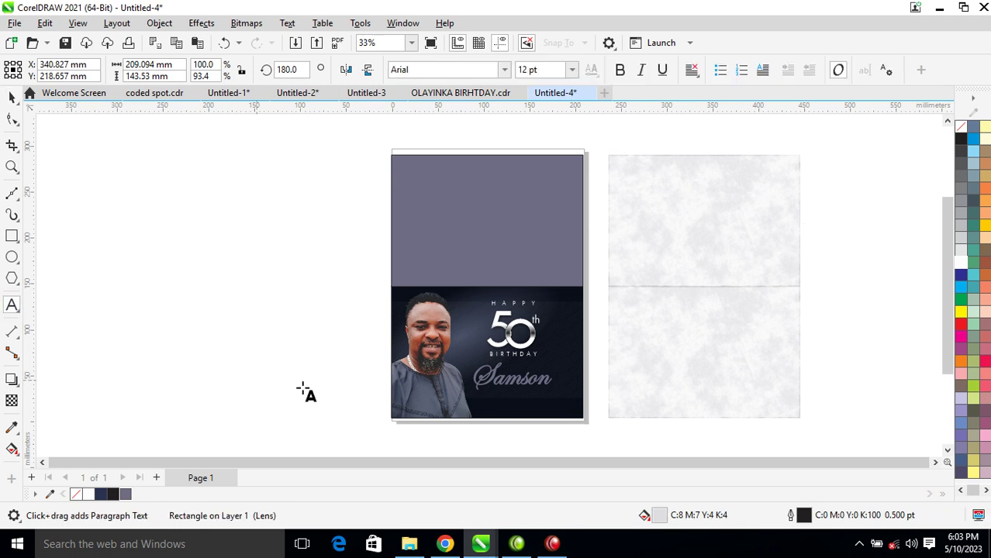
left_click(644, 210)
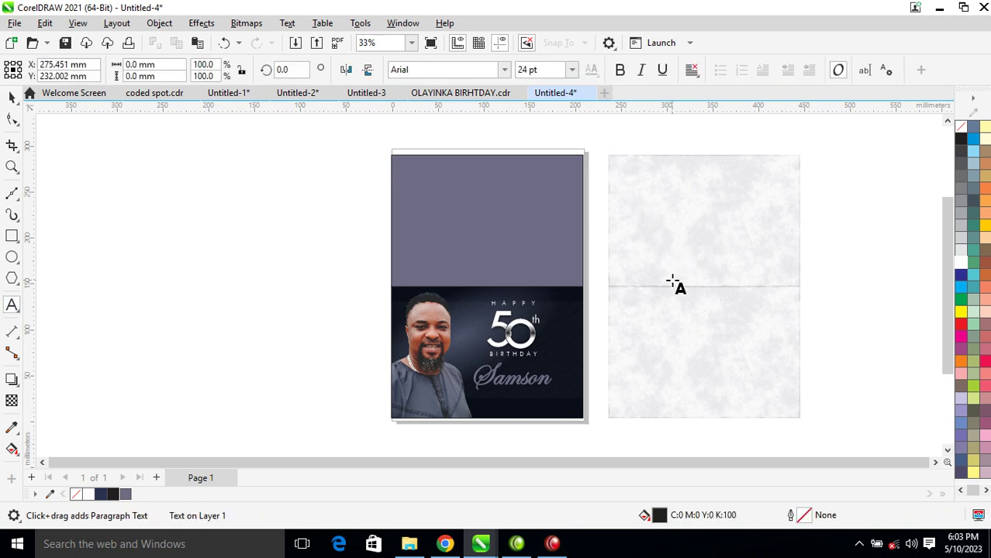
key("space")
key("z")
left_click_drag(347, 137, 820, 405)
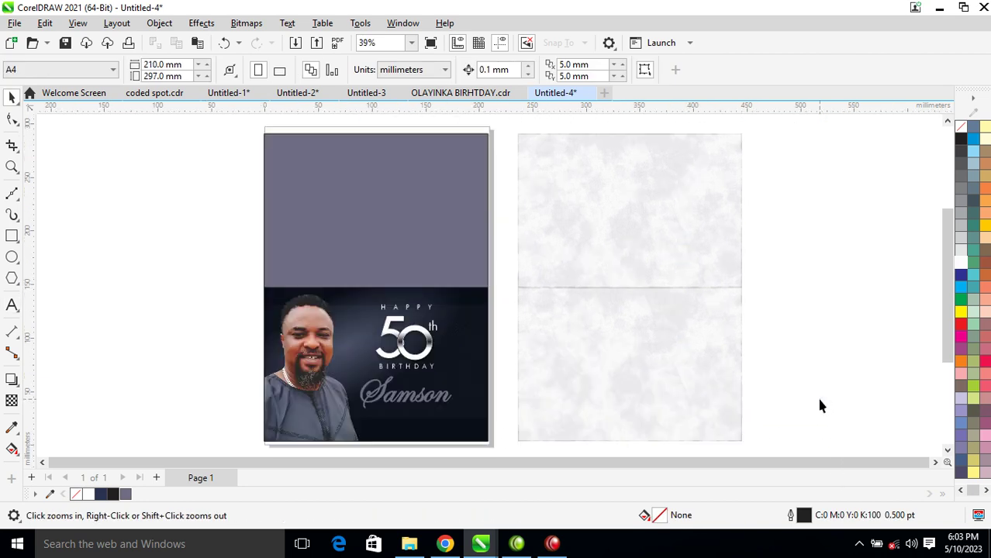